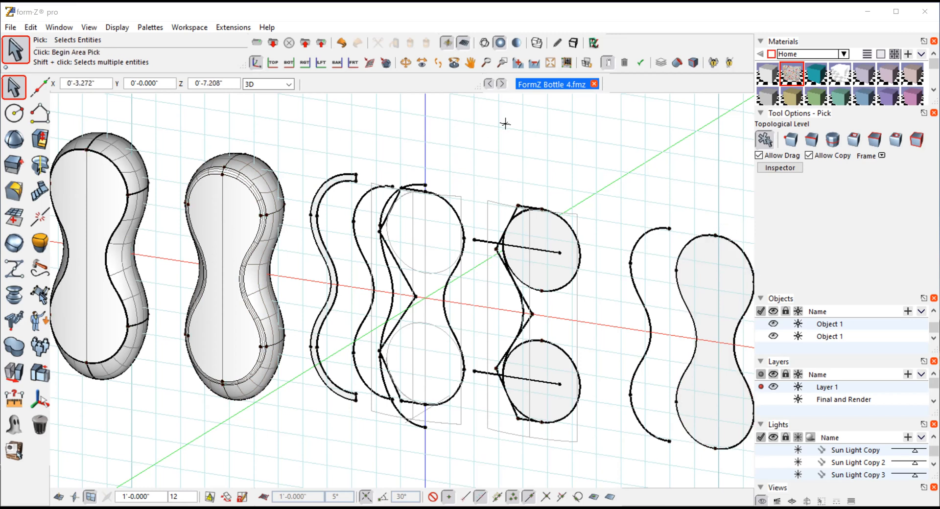
- Examine the two bottle halves and their construction curves from several view angles
left_click(13, 88)
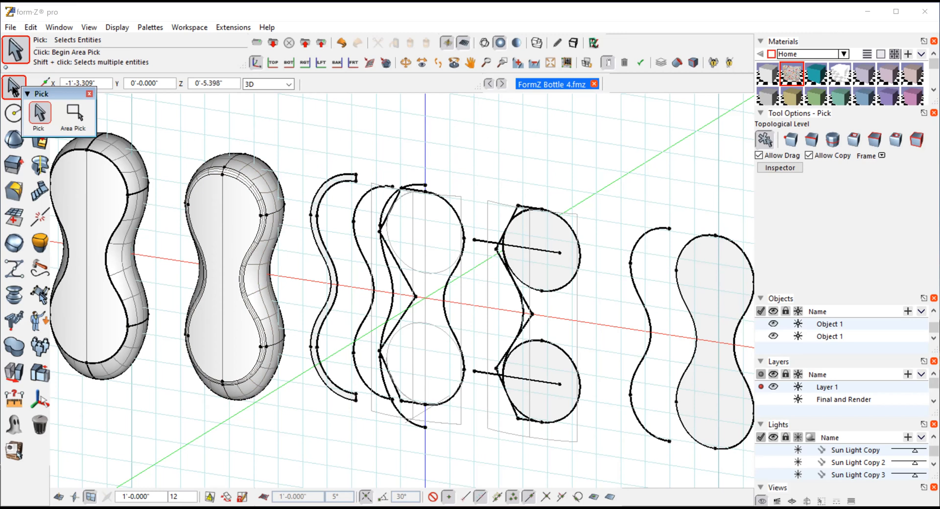
left_click(248, 226)
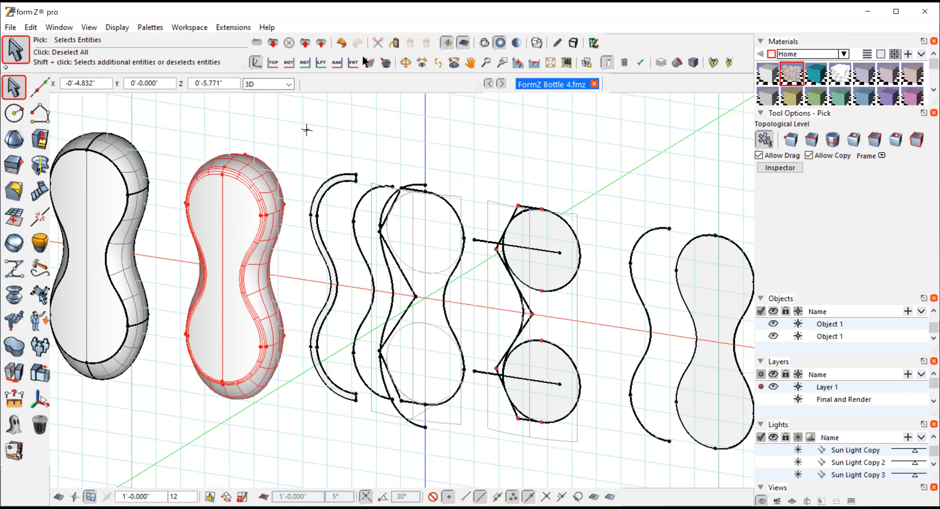
left_click(405, 62)
left_click_drag(476, 235, 371, 332)
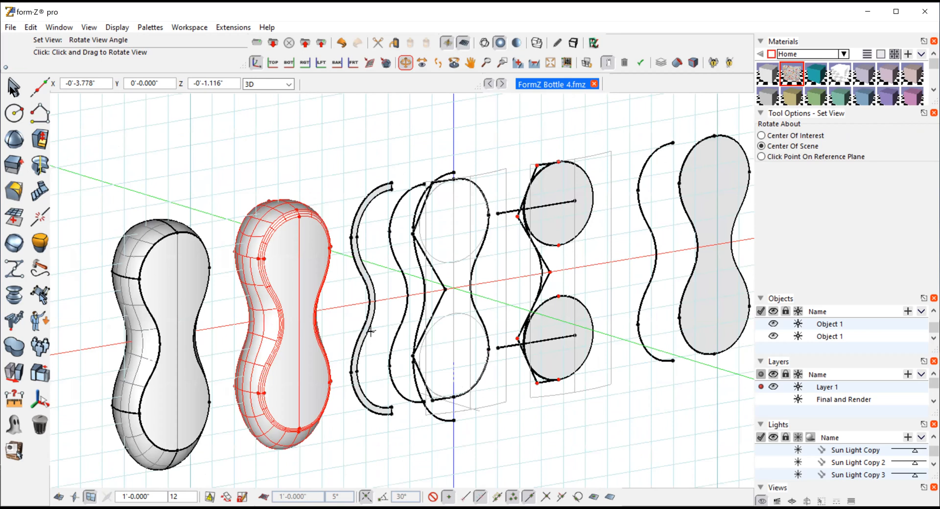
left_click(13, 87)
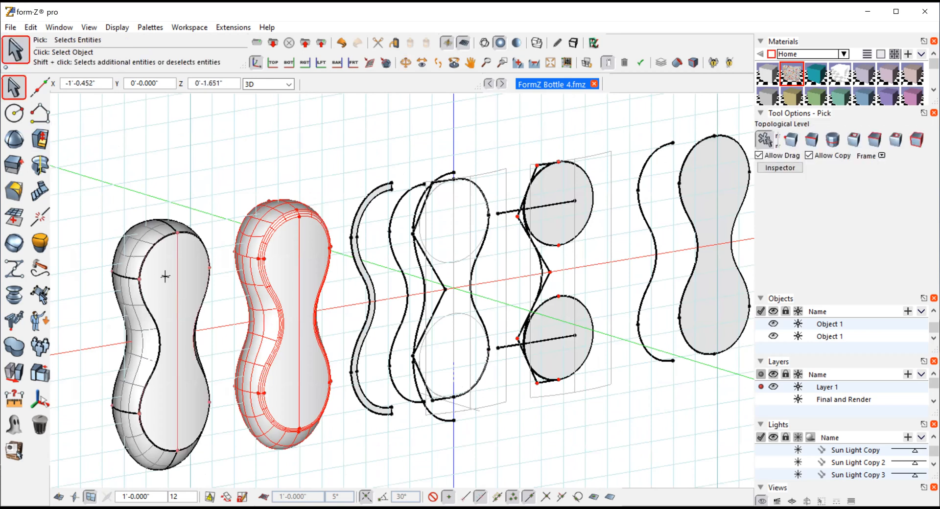
left_click(122, 140)
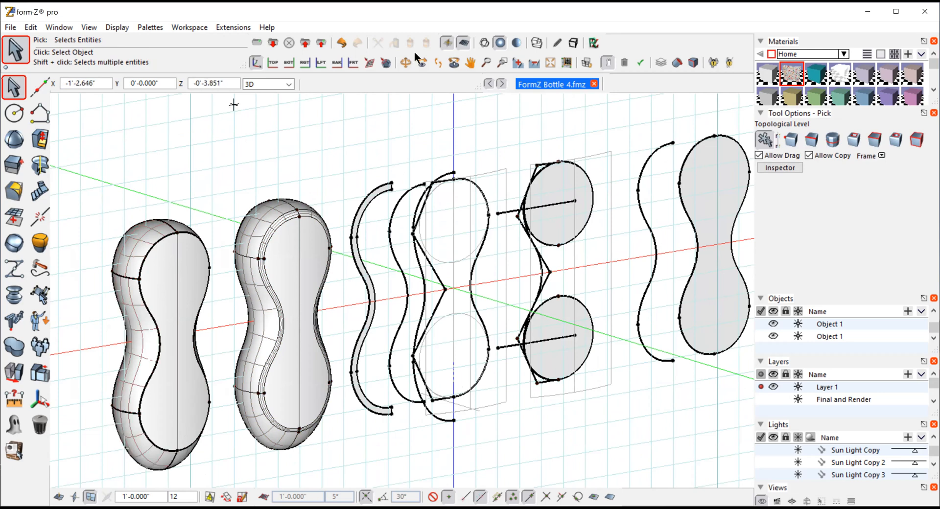
left_click(406, 62)
left_click_drag(352, 101, 329, 203)
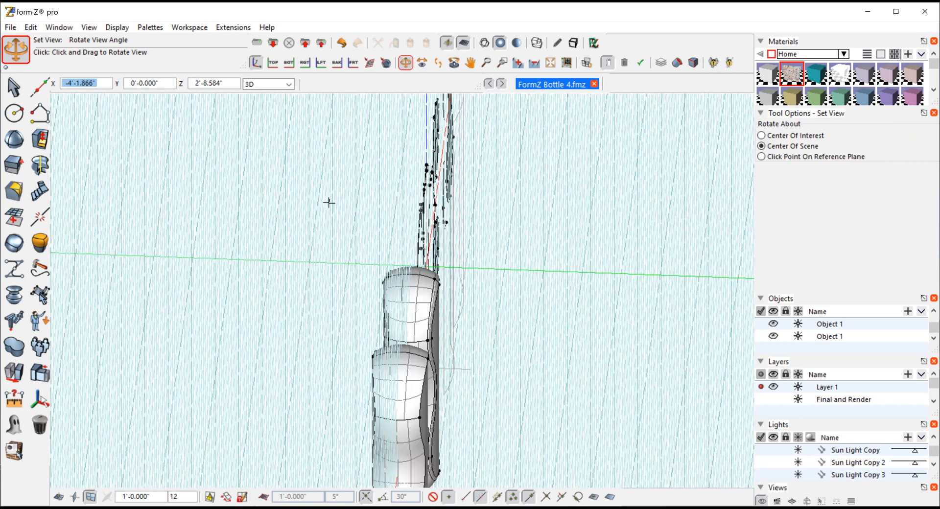
left_click_drag(329, 203, 121, 212)
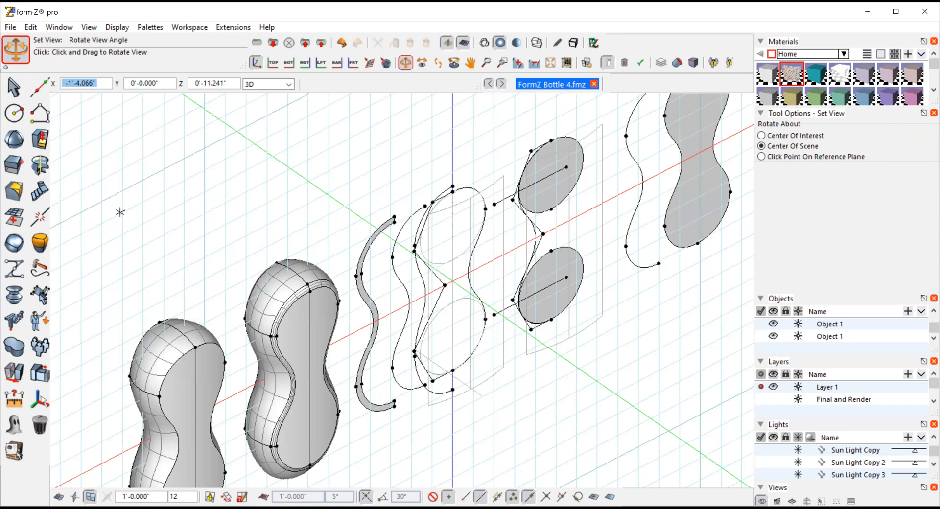
left_click_drag(120, 212, 246, 327)
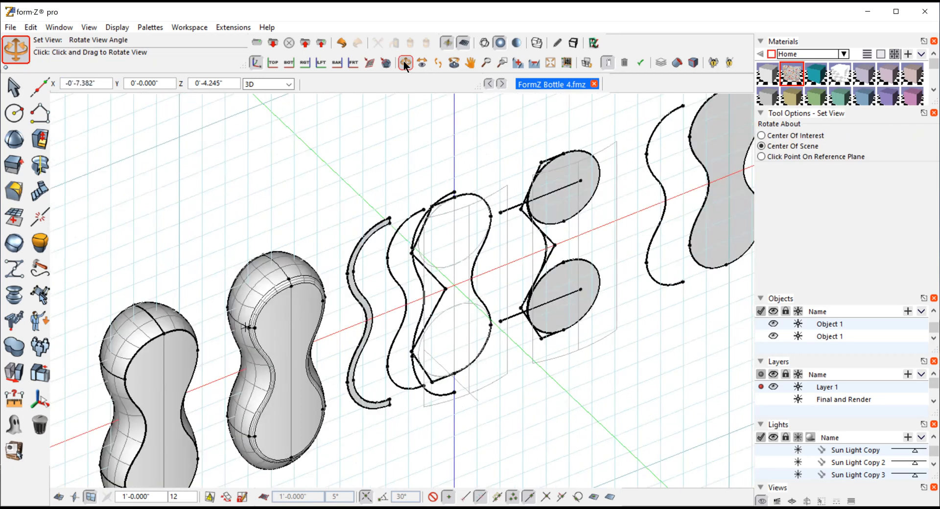
left_click_drag(591, 450, 346, 401)
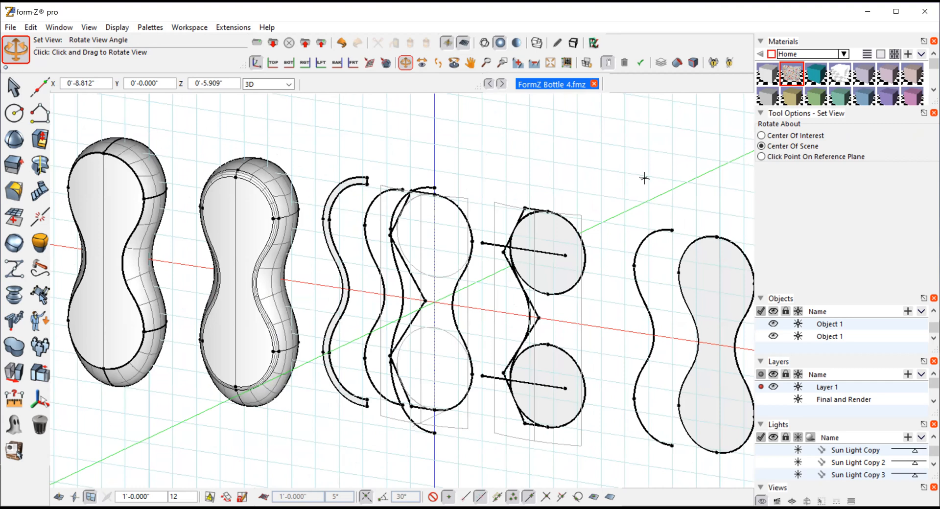
- Switch to the front view and frame the construction circles with their surrounding curves
left_click(88, 28)
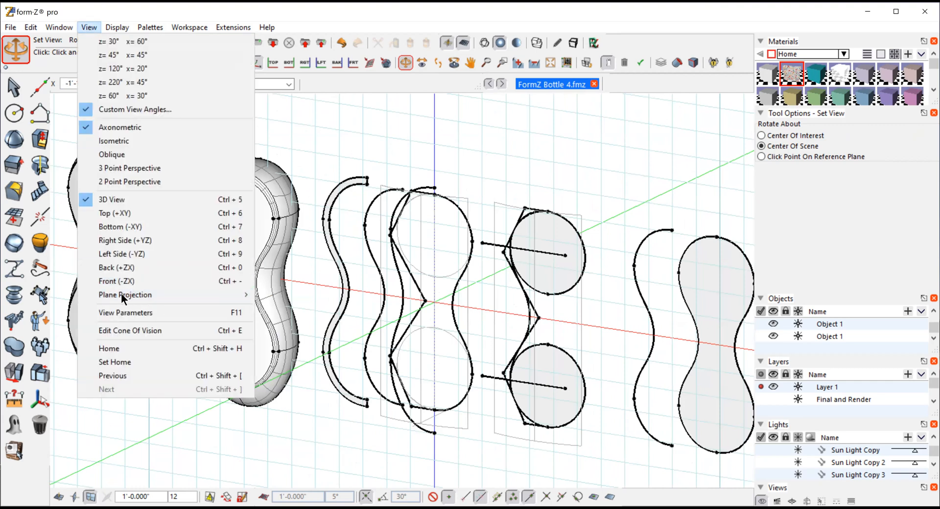
left_click(117, 281)
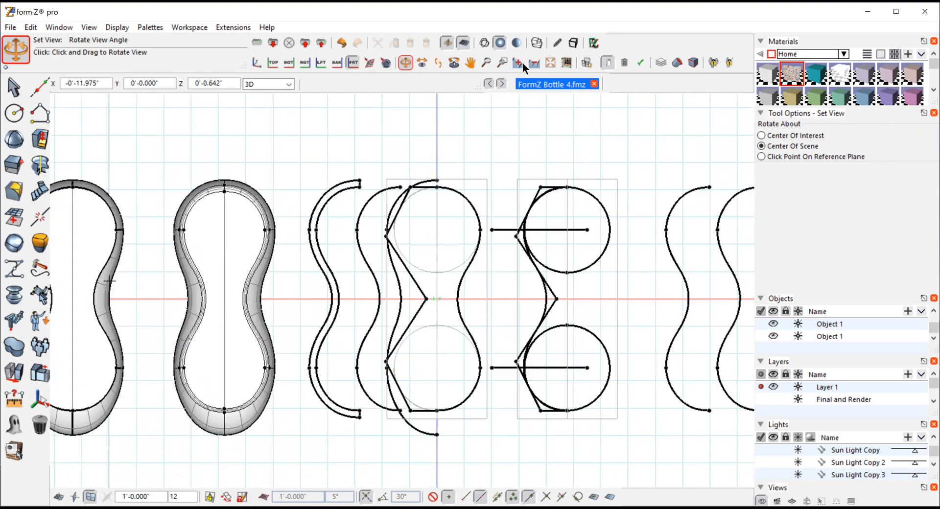
left_click(502, 63)
left_click(566, 302)
left_click_drag(795, 216, 802, 213)
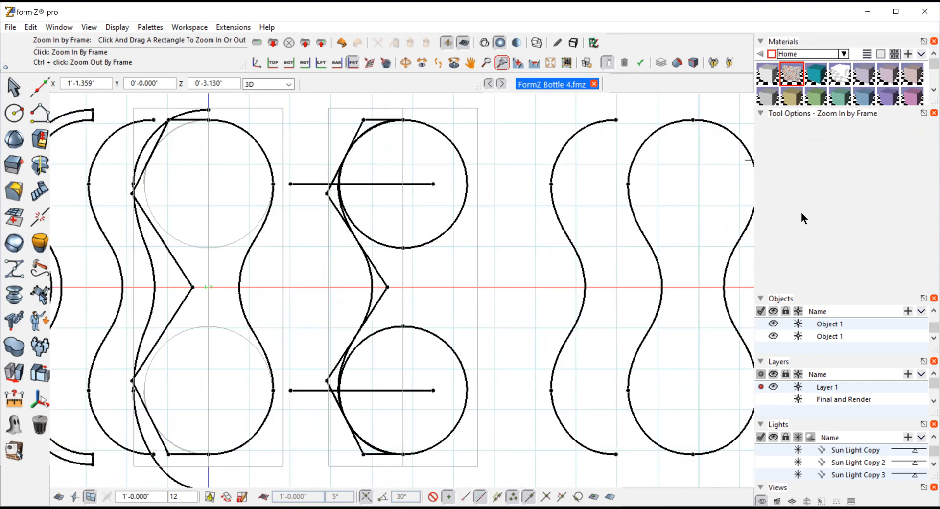
- Select the angular control polyline beside the two separate circles and switch the display to wireframe
left_click(14, 88)
left_click(369, 237)
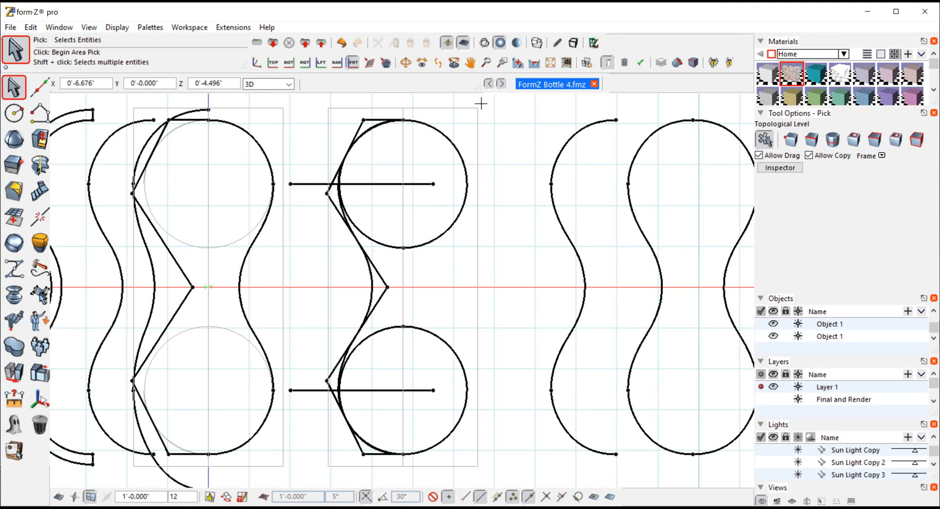
left_click(669, 168)
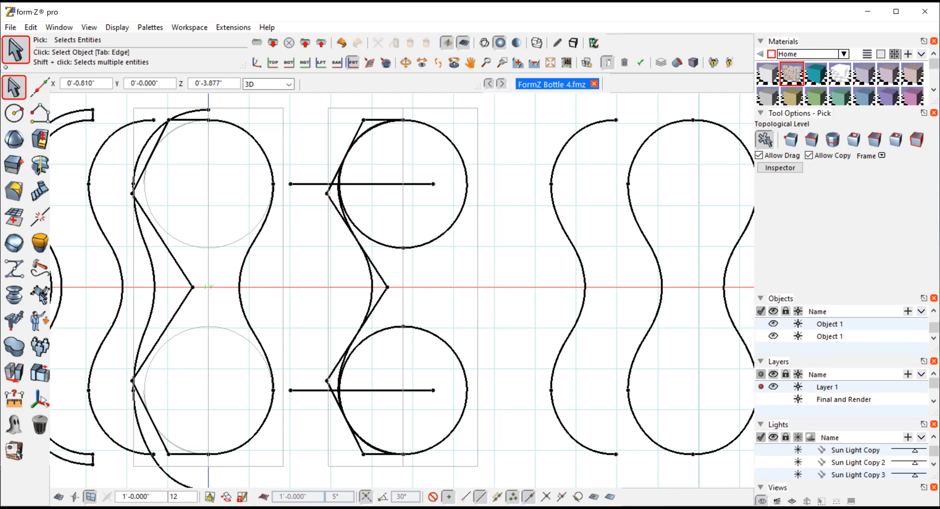
left_click(363, 120)
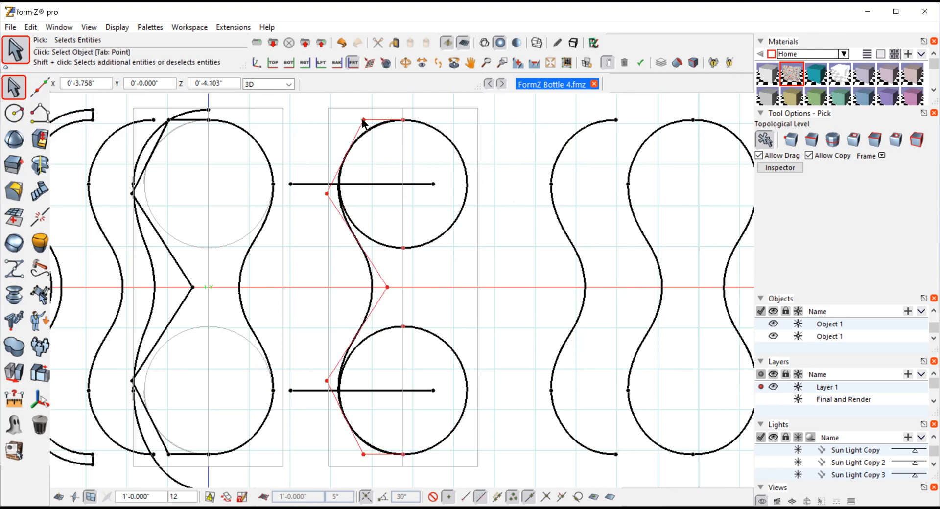
left_click(483, 43)
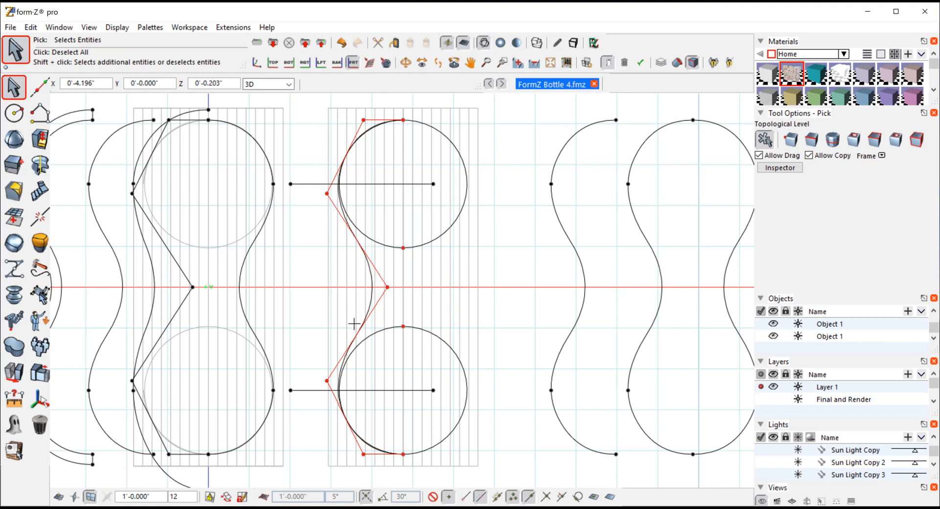
- Set the pick level to points and select the two outermost control points of the polyline beside the circles
mouse_move(17, 91)
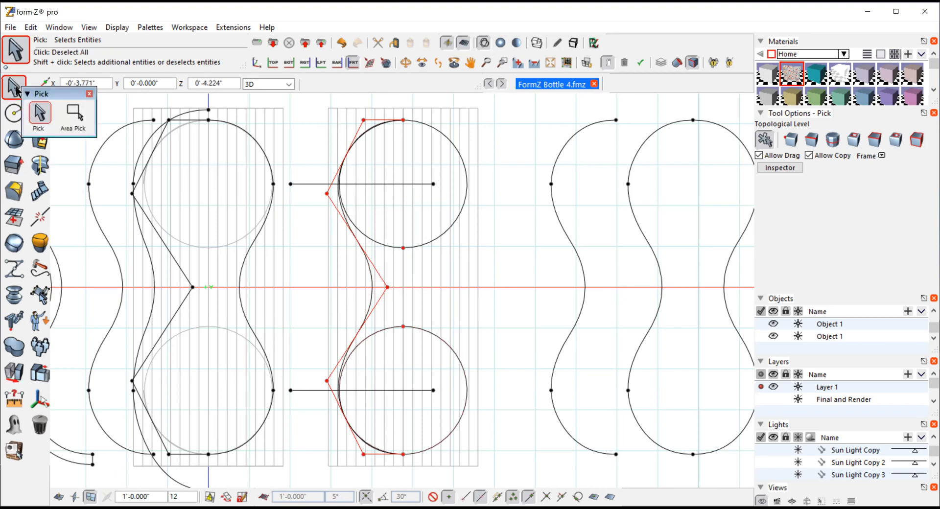
left_click(527, 142)
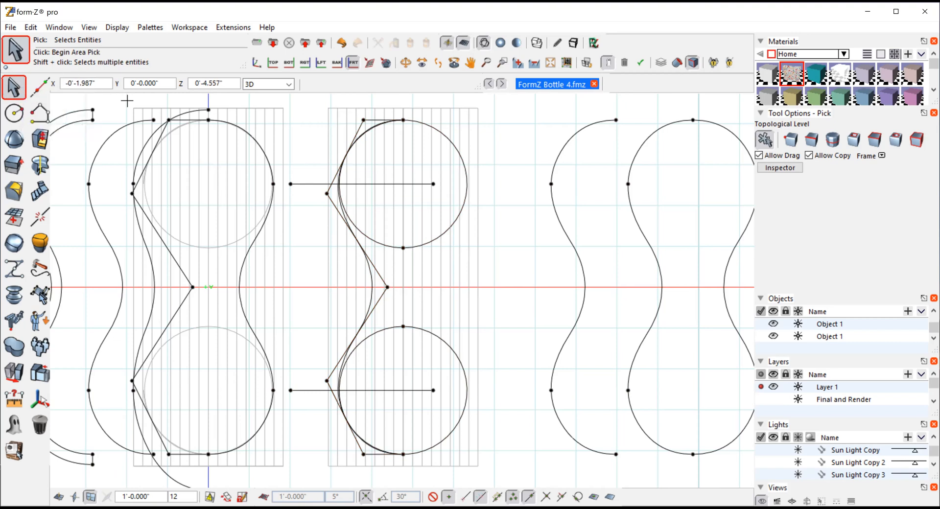
left_click(719, 126)
left_click(328, 192)
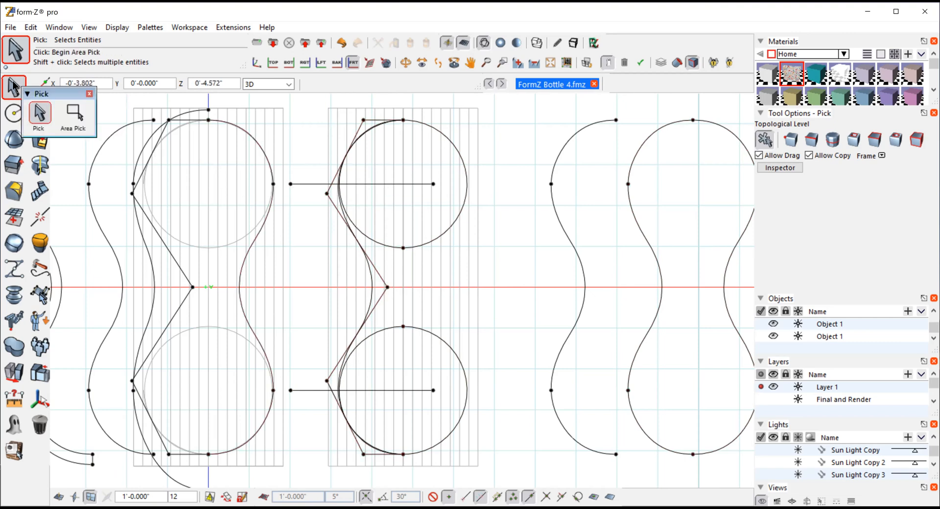
left_click(789, 141)
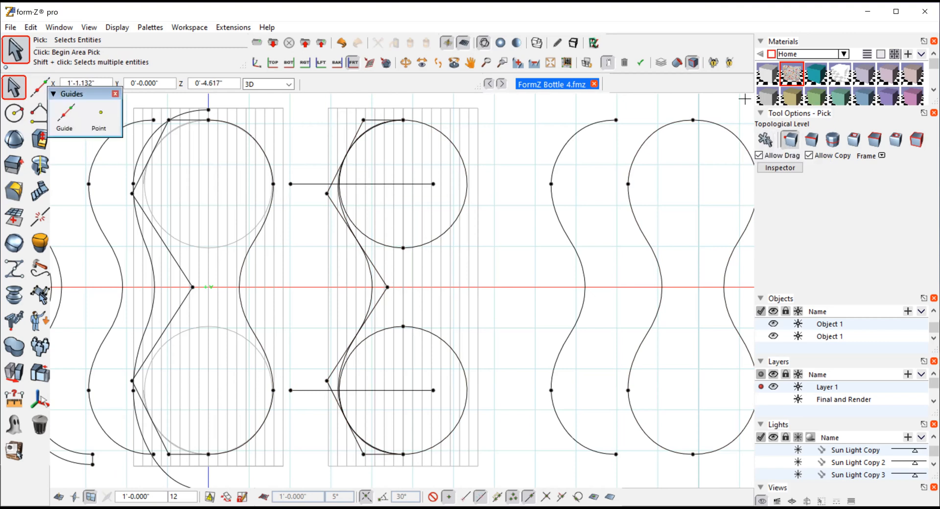
left_click_drag(306, 166, 359, 436)
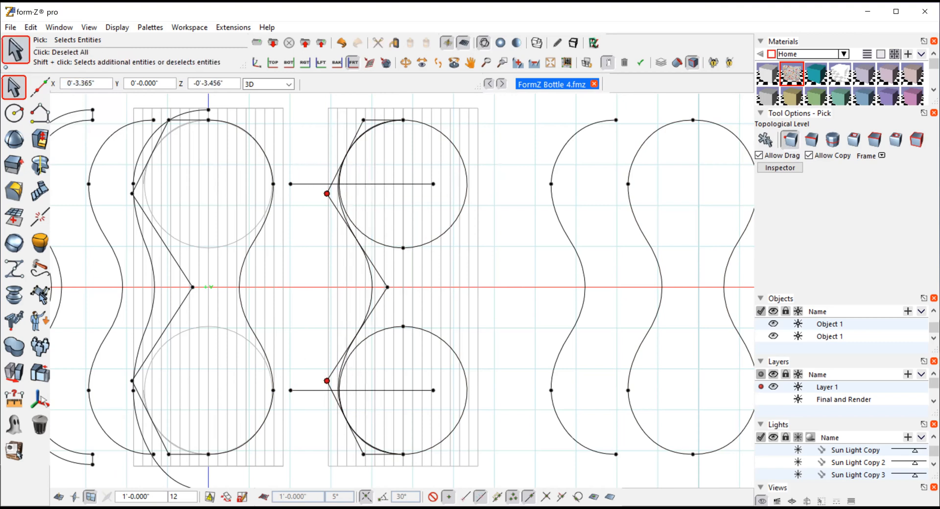
- Move the two selected control points, without copying, horizontally outward from the circles
left_click(6, 375)
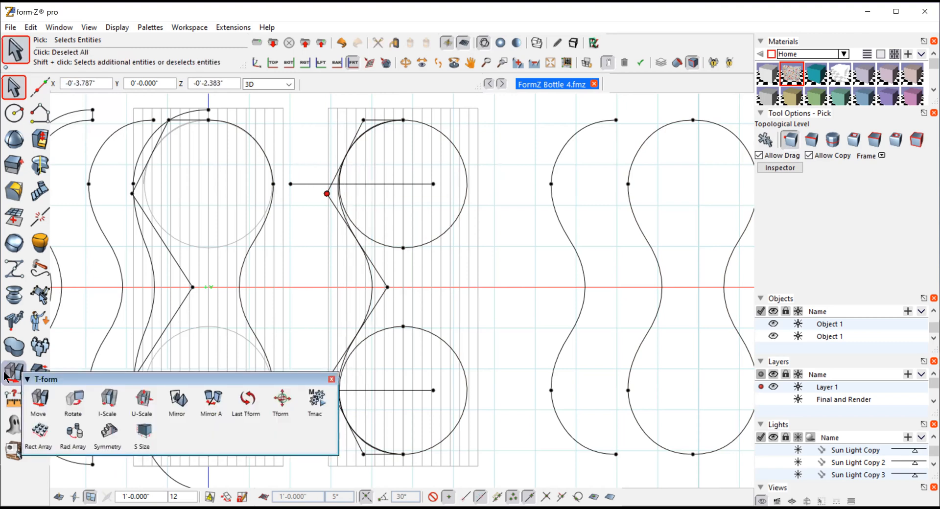
left_click(39, 401)
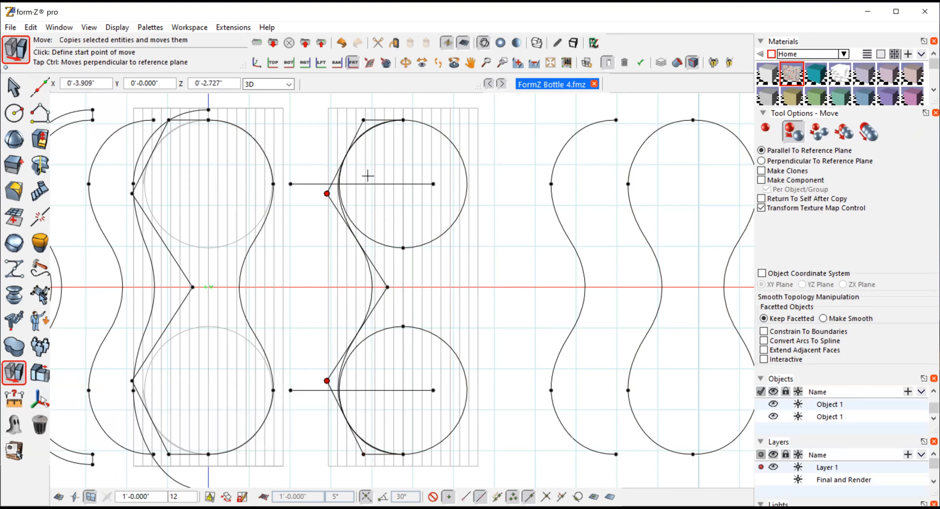
left_click(16, 377)
left_click(768, 131)
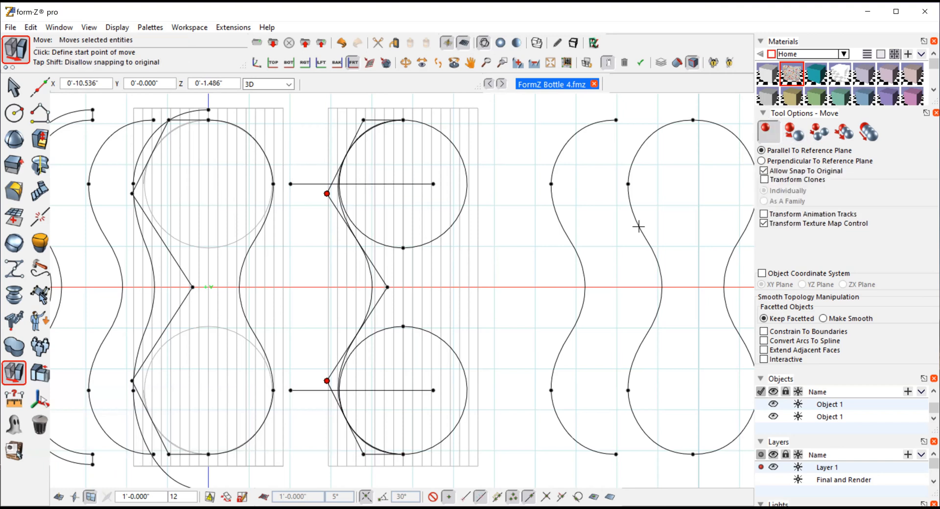
left_click(549, 288)
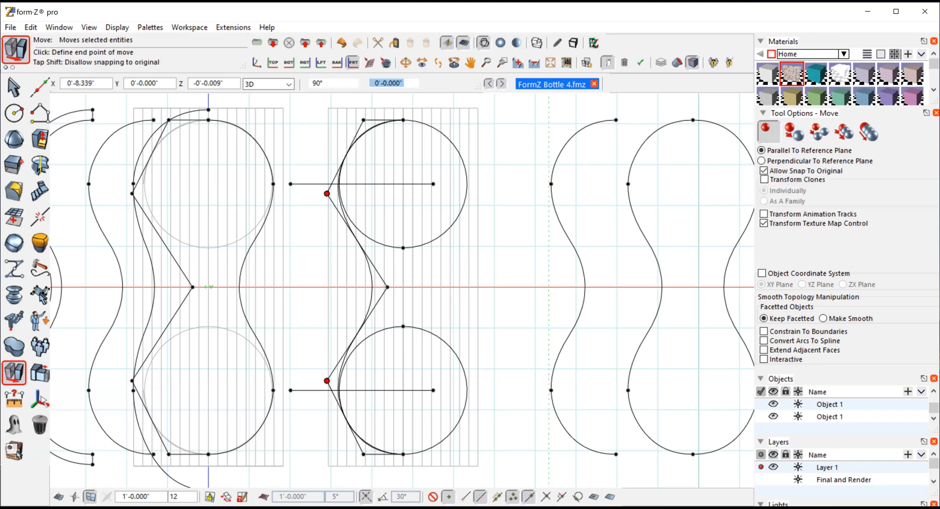
left_click(528, 287)
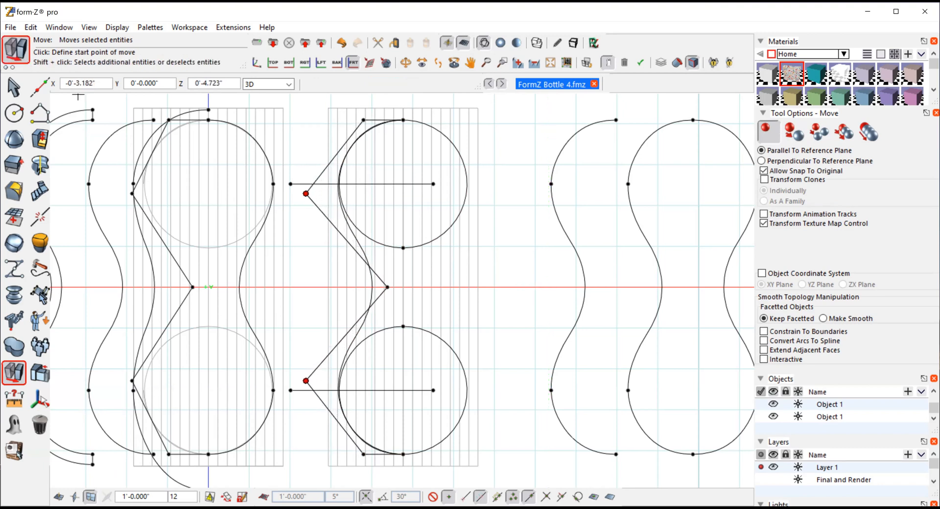
- Create a curve from the widened control polyline
left_click(13, 87)
left_click(539, 125)
left_click(14, 273)
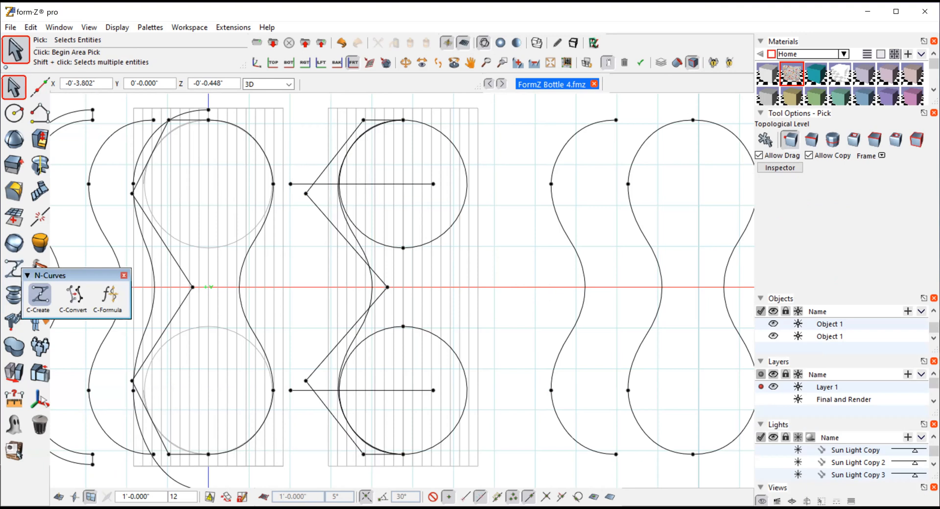
left_click(41, 296)
left_click(333, 227)
- Undo the curve creation and the move of the two control points
left_click(13, 87)
left_click(14, 90)
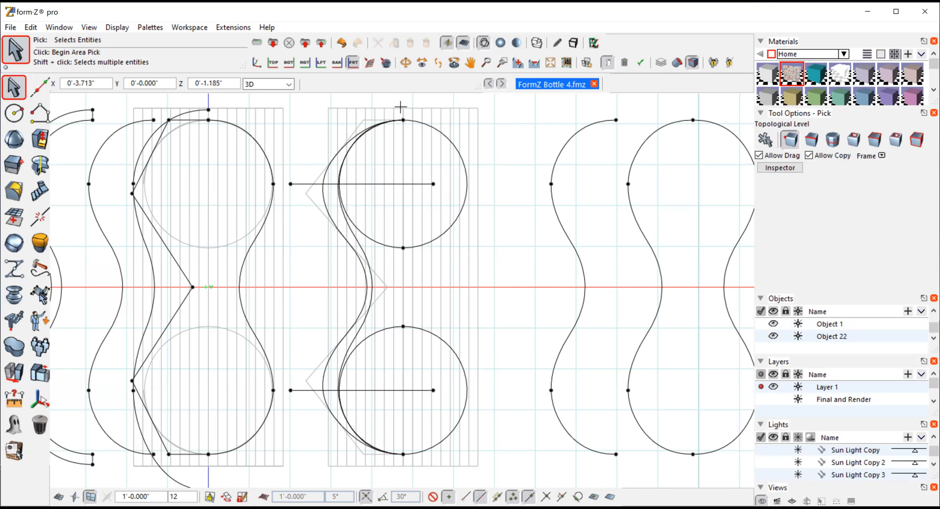
left_click(35, 83)
left_click(31, 27)
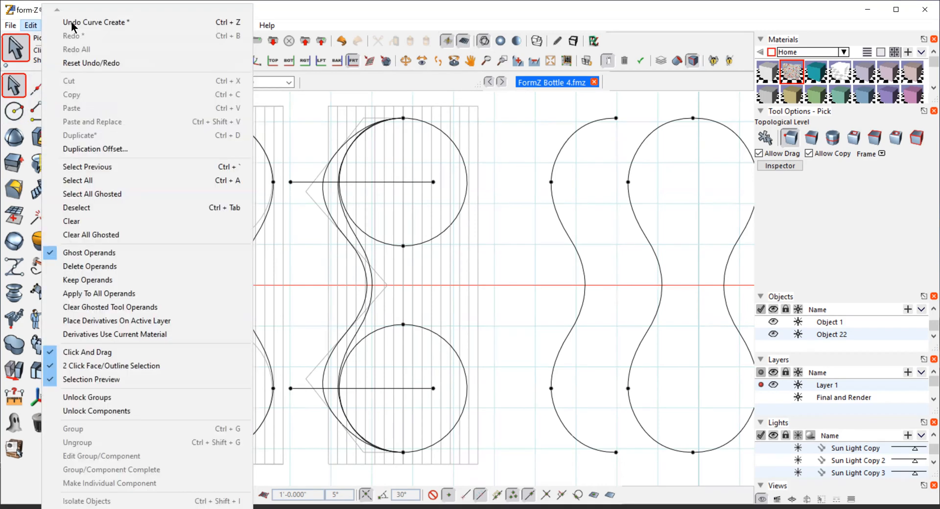
left_click(16, 87)
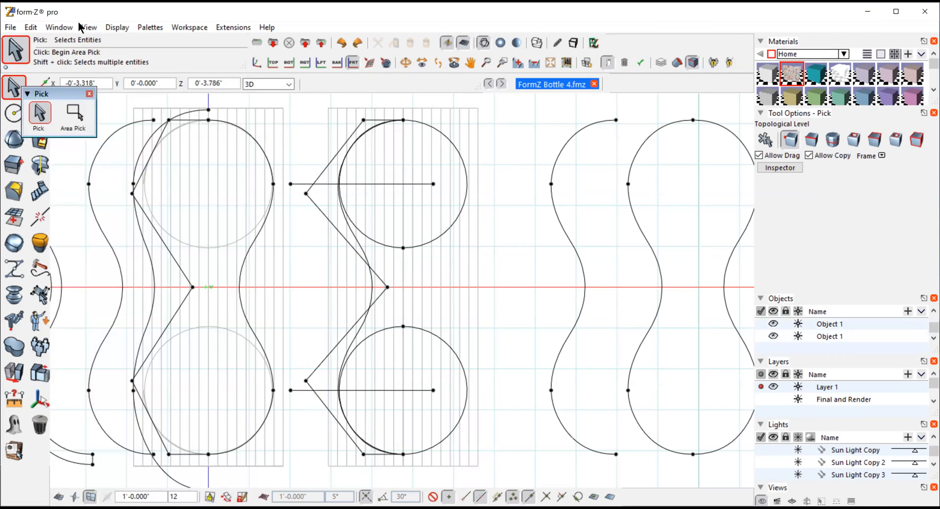
key("ctrl+z")
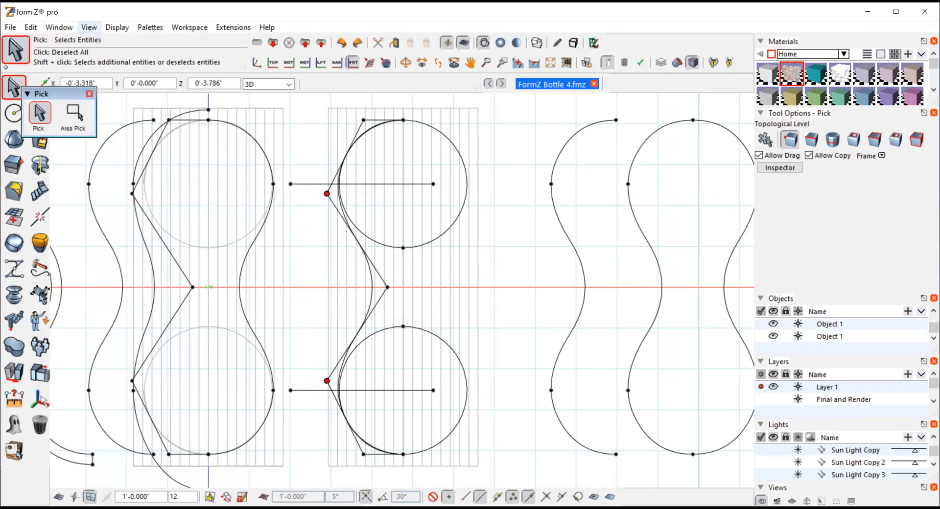
- Reselect the two outermost control points and scale them vertically by about 1.217 from the polyline's middle point using Independent Scale
left_click(531, 170)
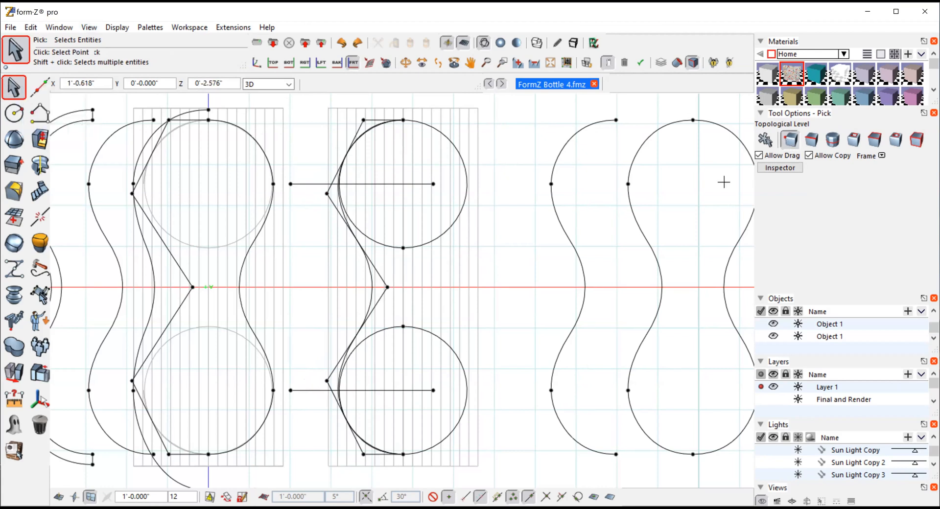
left_click_drag(312, 170, 344, 418)
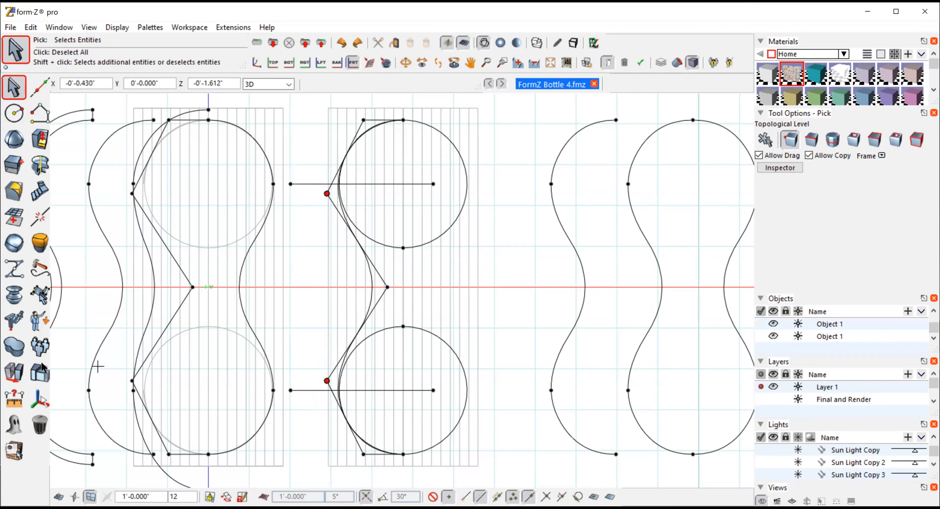
left_click(12, 349)
left_click(11, 374)
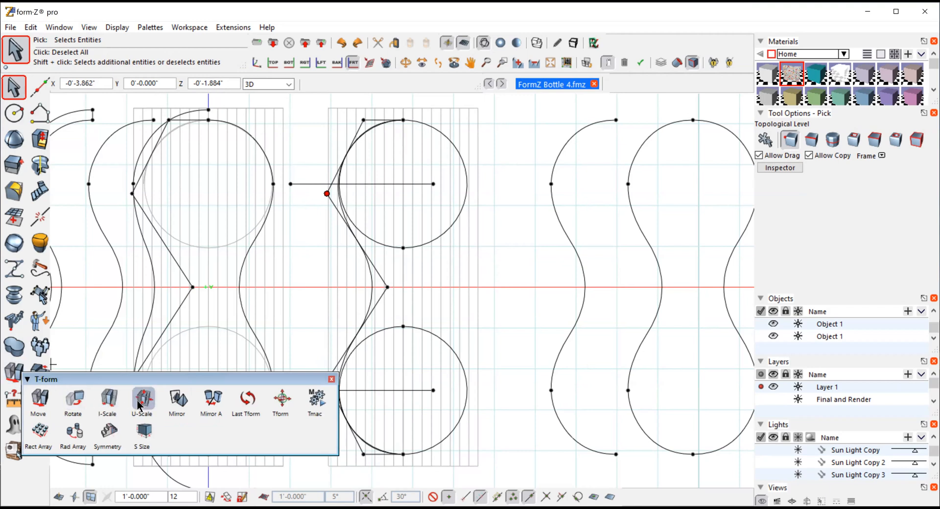
left_click(109, 399)
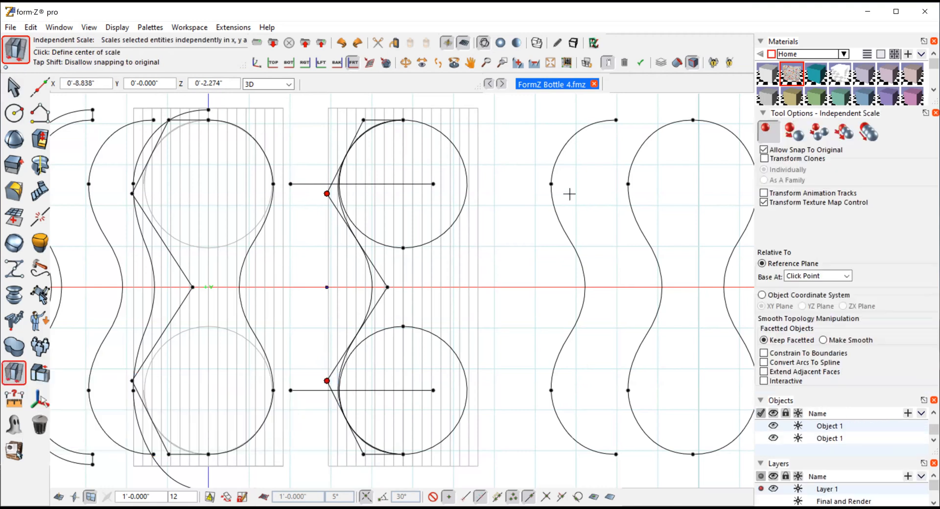
left_click(387, 288)
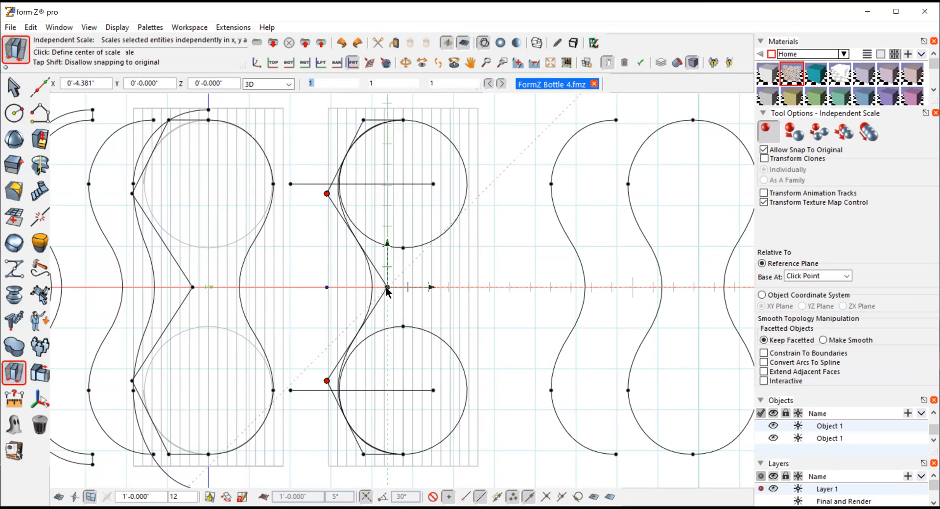
left_click(387, 165)
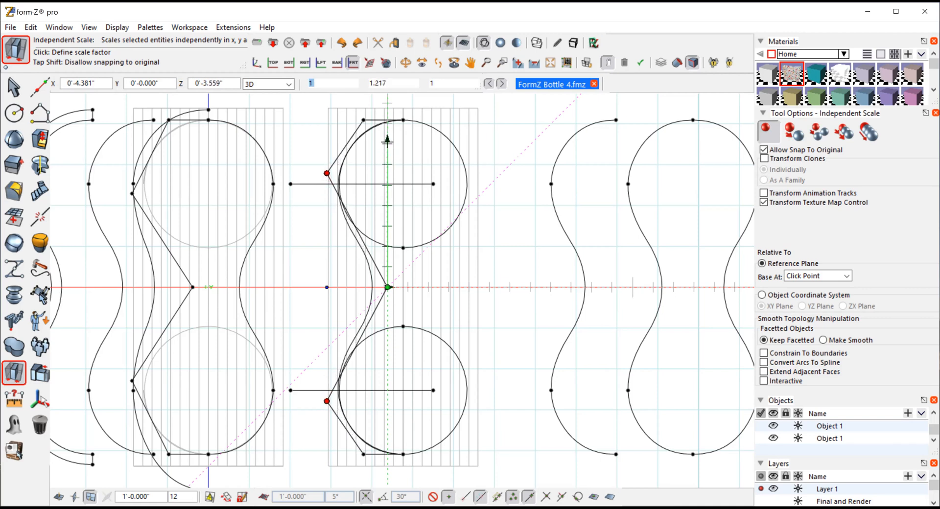
left_click(388, 140)
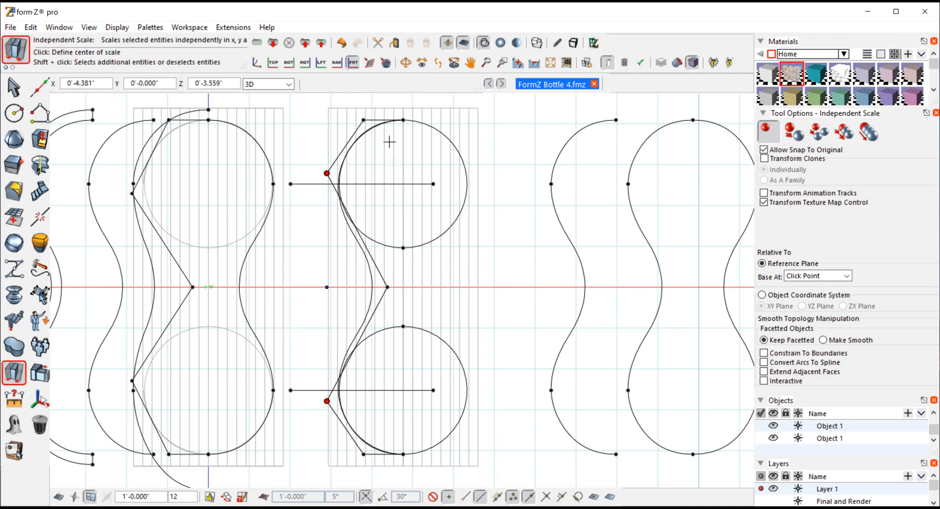
left_click(14, 88)
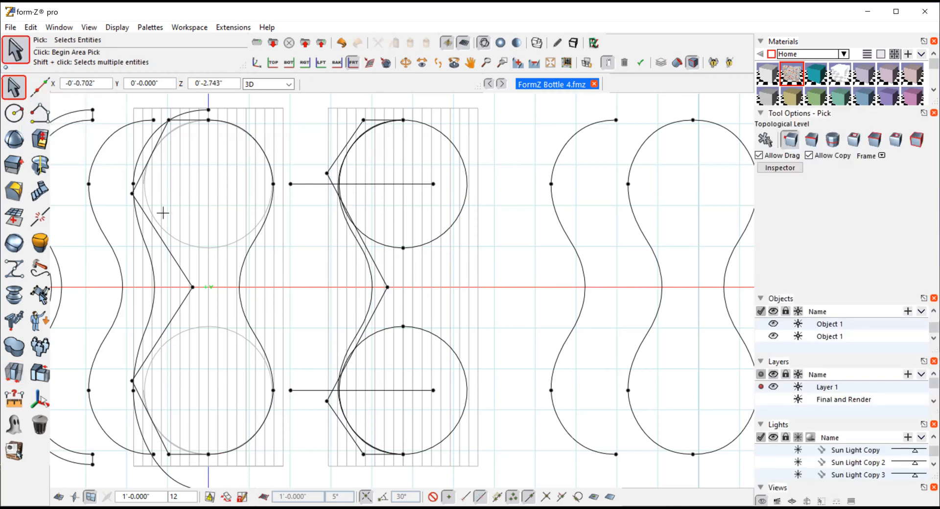
- Try creating a NURBS curve from the vertically stretched control polyline, and undo it
left_click(14, 268)
left_click(42, 292)
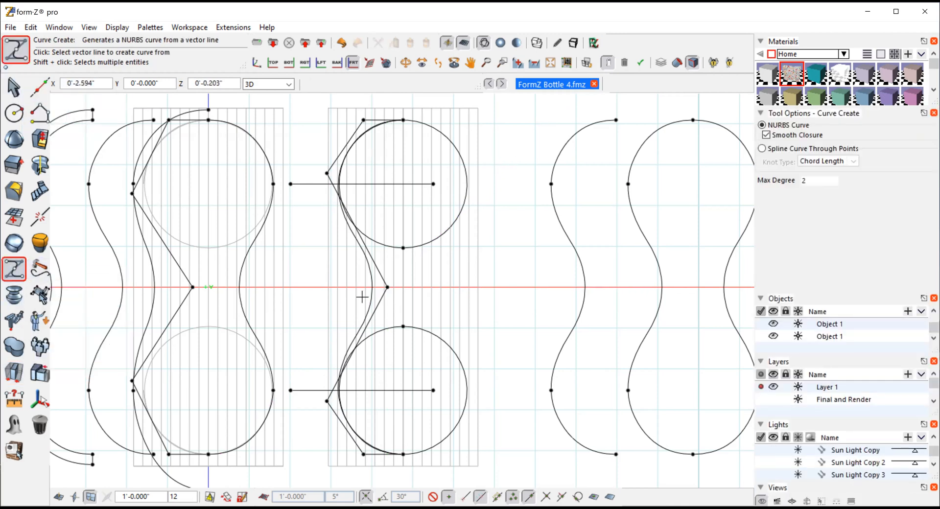
left_click(380, 272)
left_click(14, 89)
left_click(14, 89)
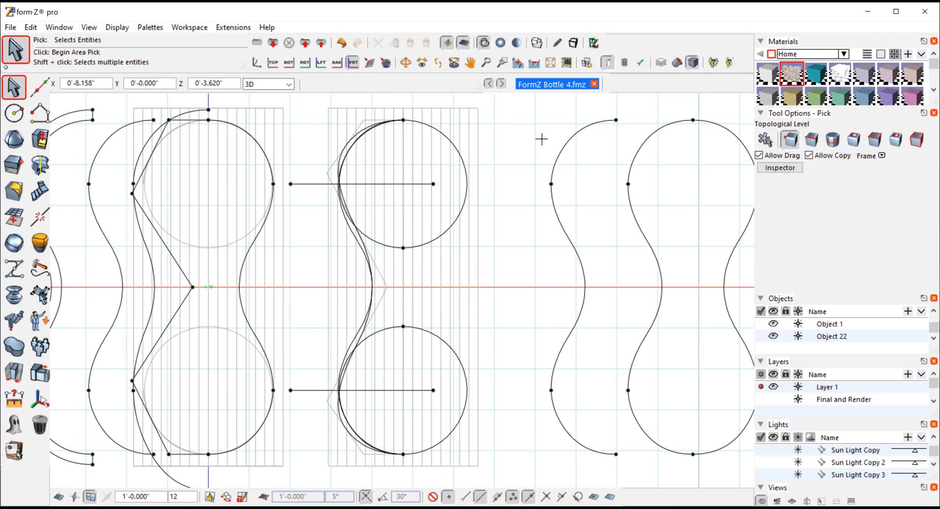
left_click(28, 29)
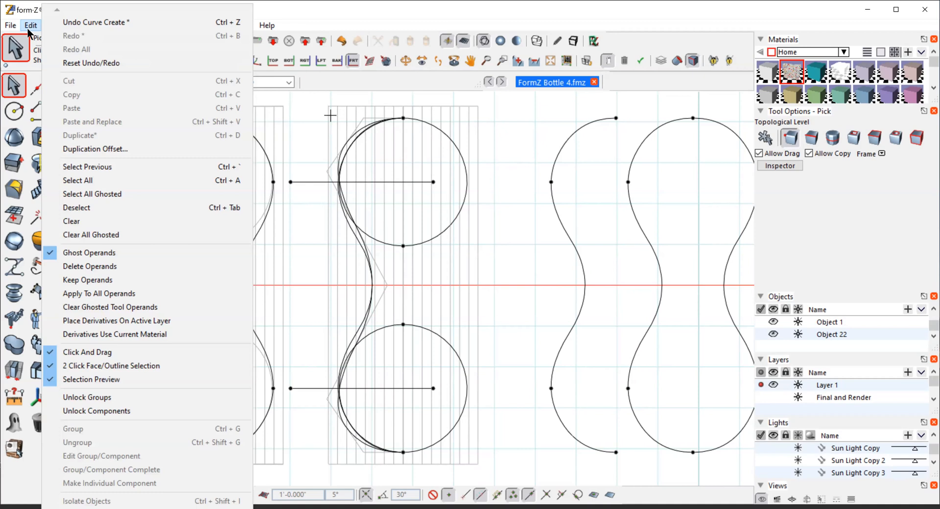
left_click(83, 22)
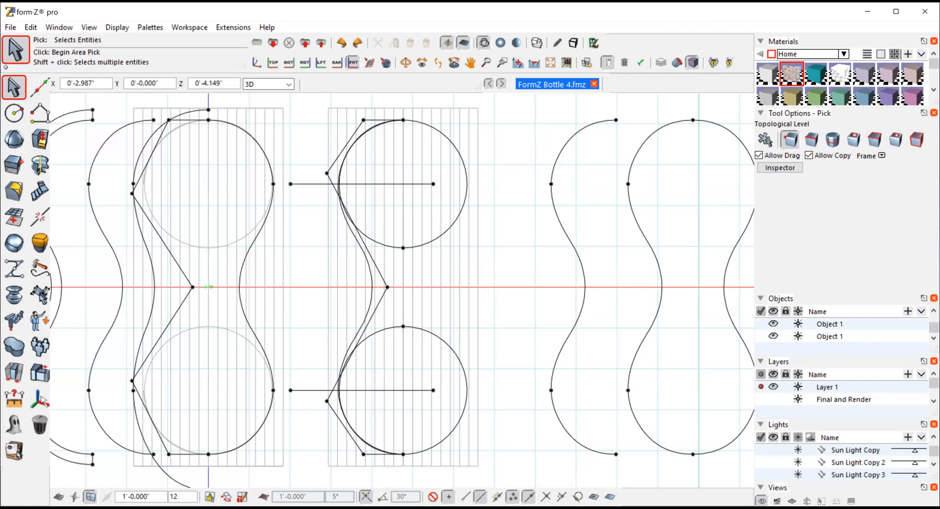
- Switch picking back to the automatic topological level and ghost the control polyline beside the construction circles
left_click(11, 82)
left_click(766, 142)
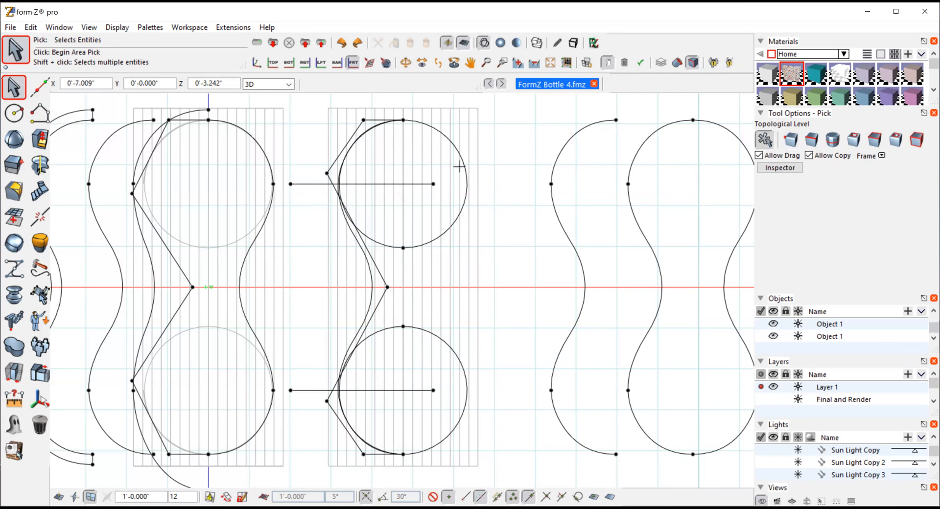
left_click(342, 157)
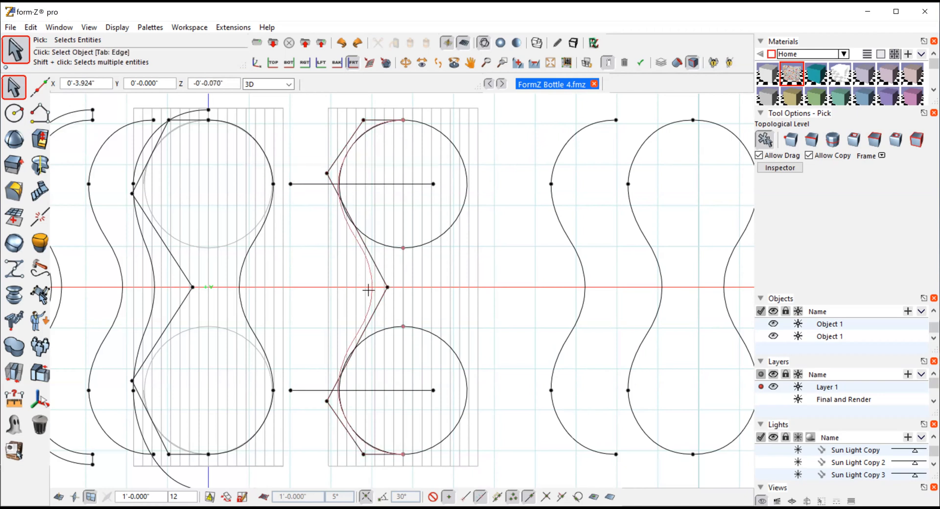
left_click(5, 433)
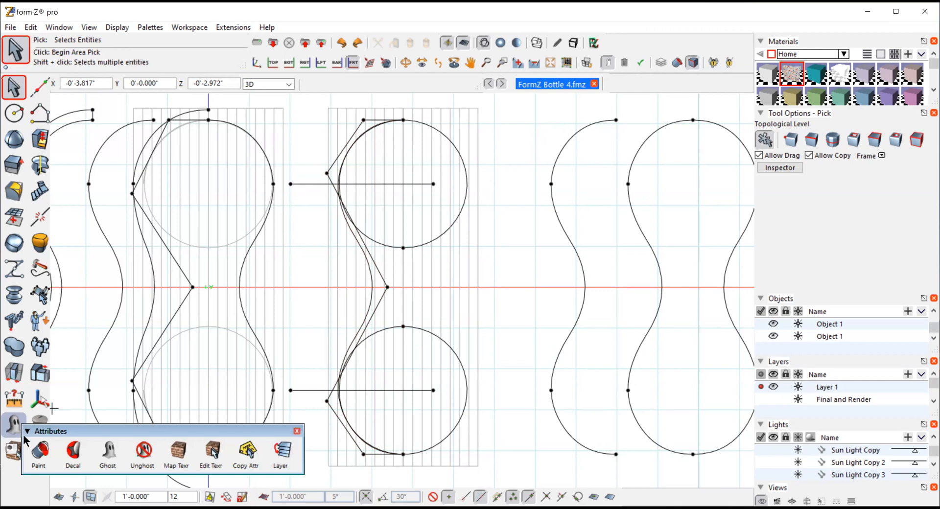
left_click(108, 451)
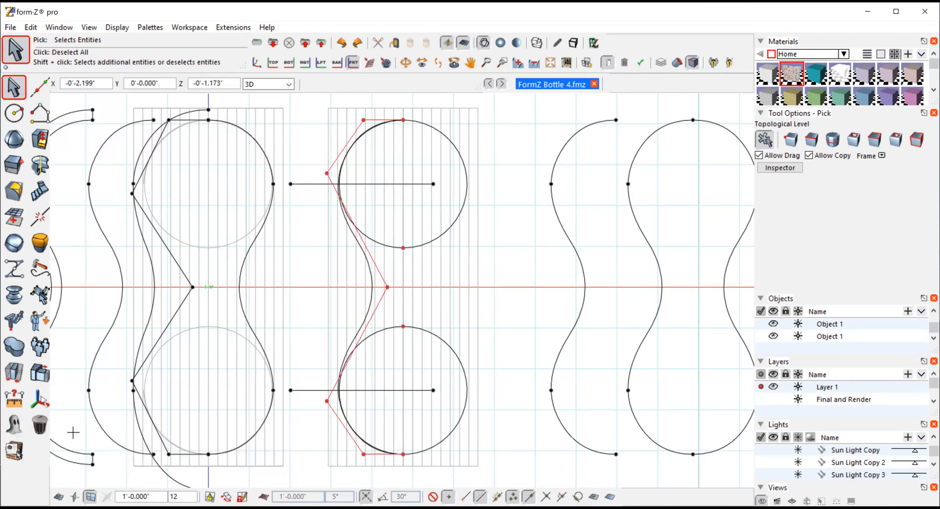
left_click(12, 427)
left_click(552, 234)
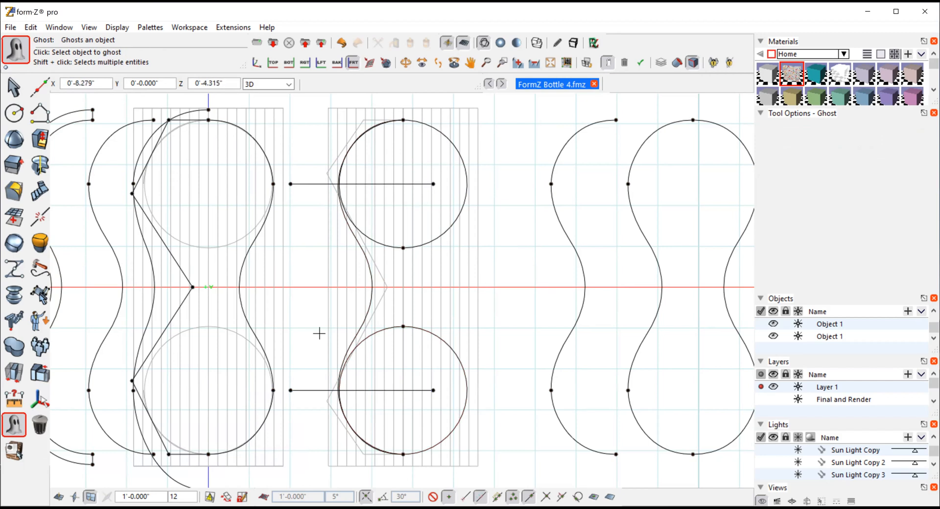
- Ghost the upper and lower construction circles behind the profile curve
left_click(12, 425)
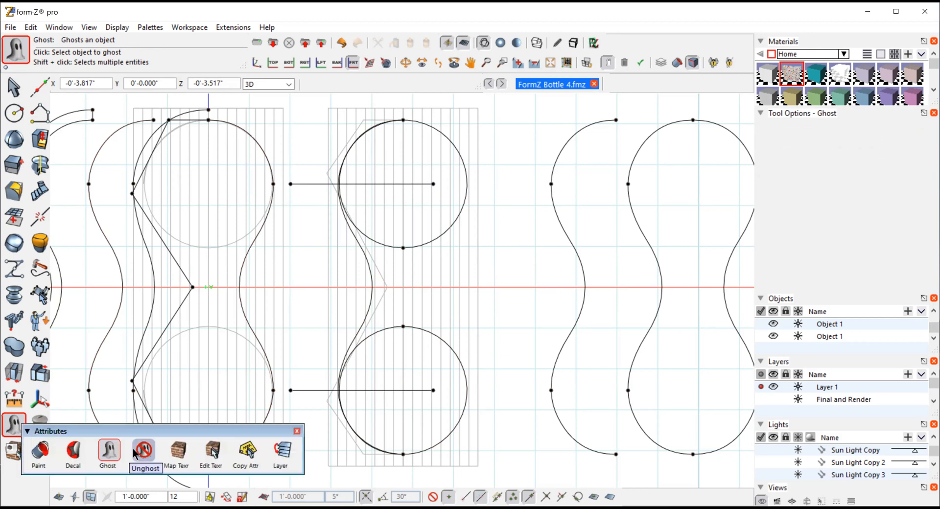
left_click(108, 450)
left_click(443, 433)
left_click(447, 227)
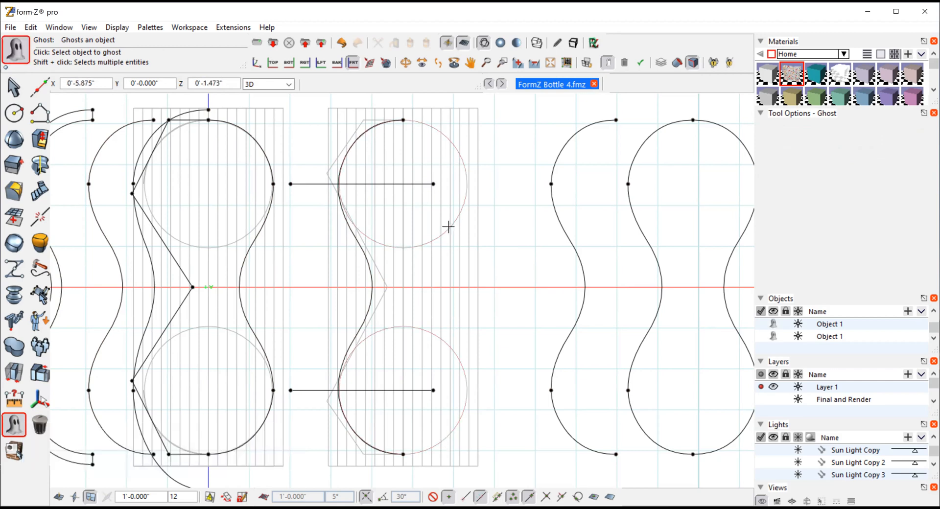
- Mirror a copy of the remaining profile curve about a vertical axis through its two end points
left_click(13, 87)
left_click(367, 268)
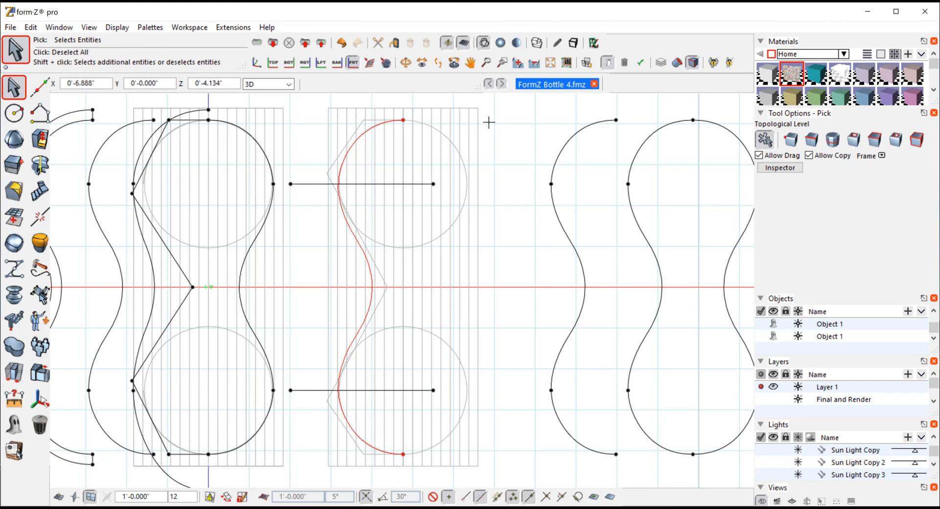
left_click(13, 372)
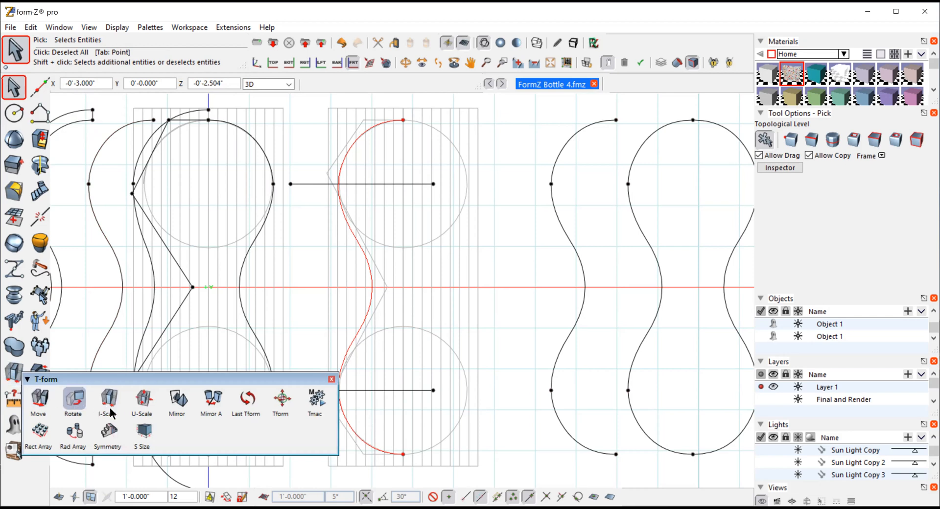
left_click(177, 399)
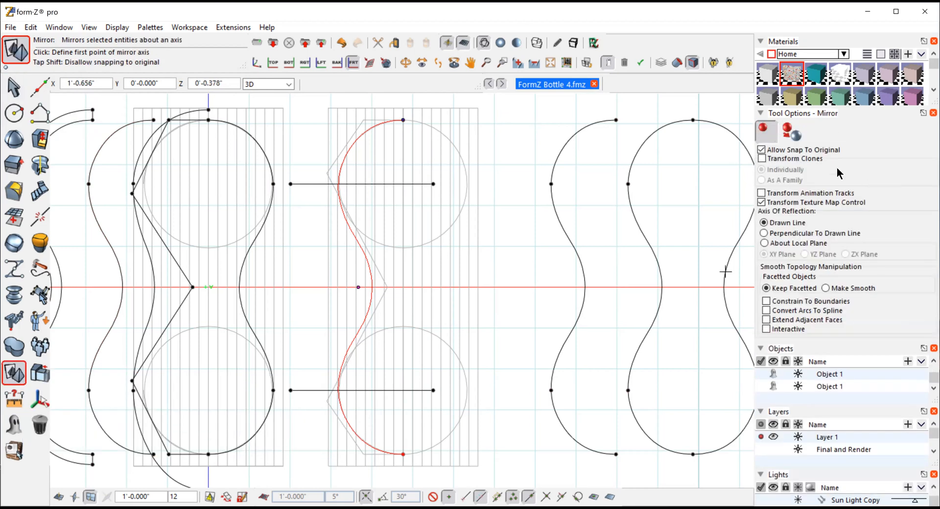
left_click(403, 454)
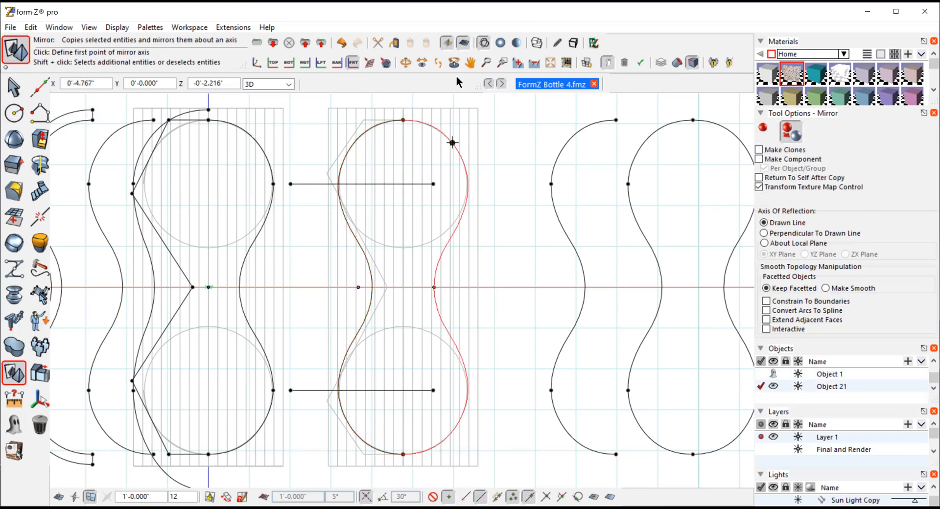
- Examine the mirrored outline from a rotated 3D view and select each half to check whether the halves are joined
left_click(405, 62)
left_click_drag(500, 188, 317, 254)
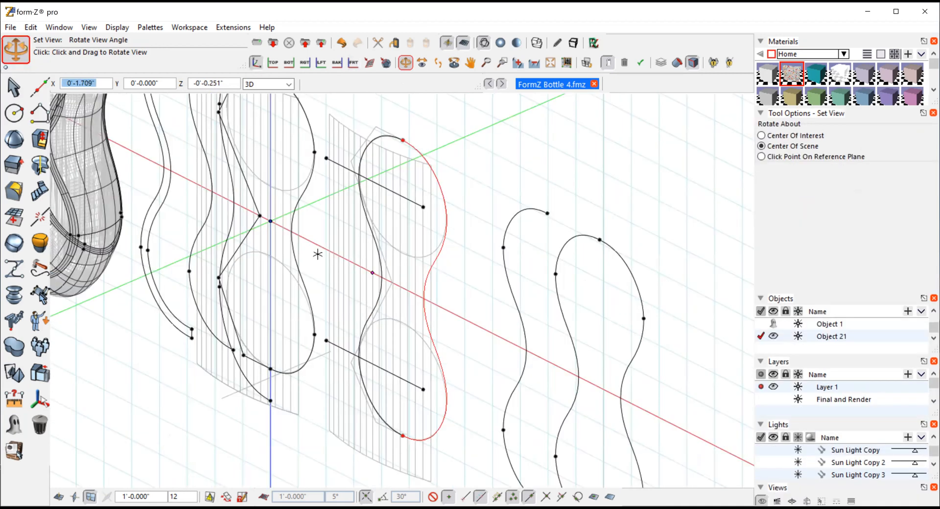
left_click(14, 87)
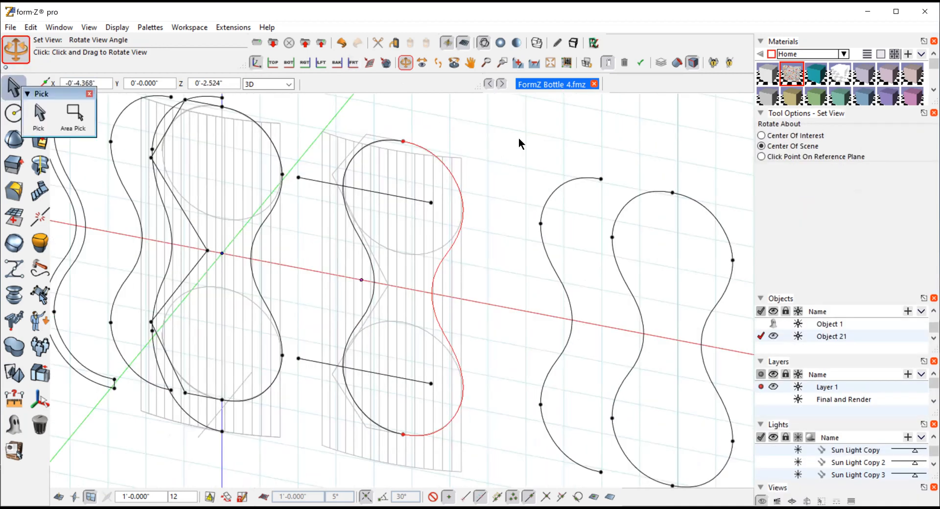
left_click(14, 399)
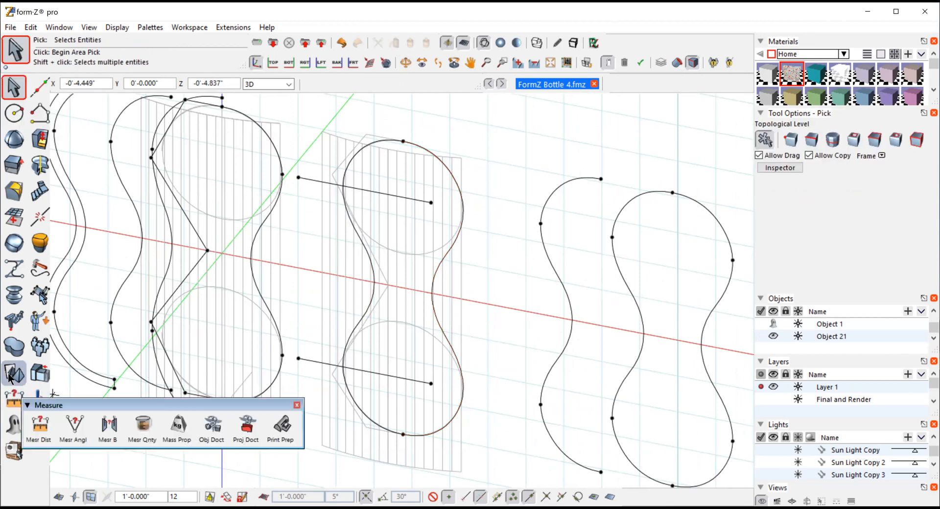
left_click(9, 374)
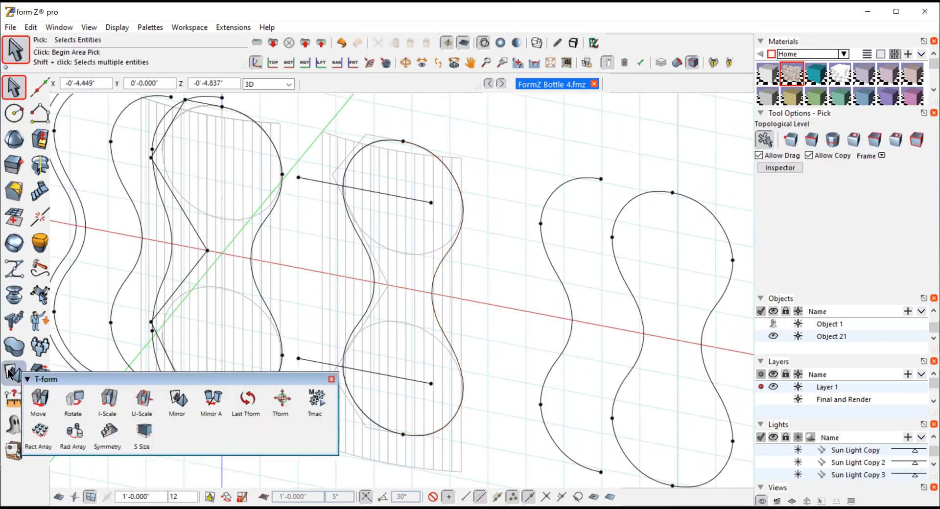
left_click(39, 186)
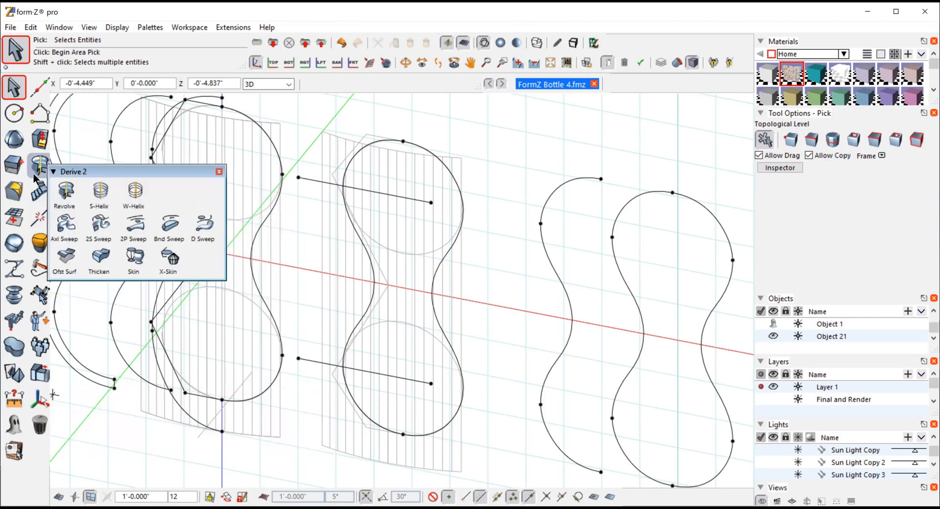
left_click(40, 220)
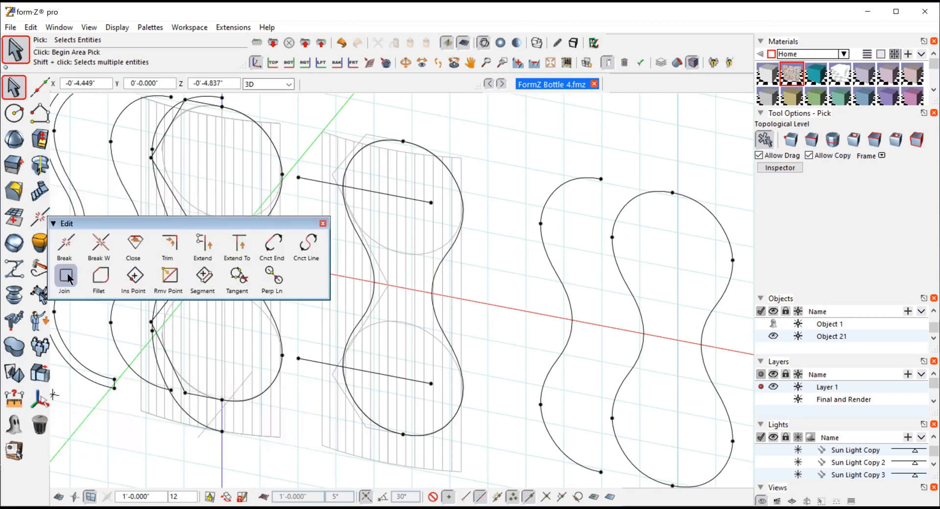
left_click(430, 152)
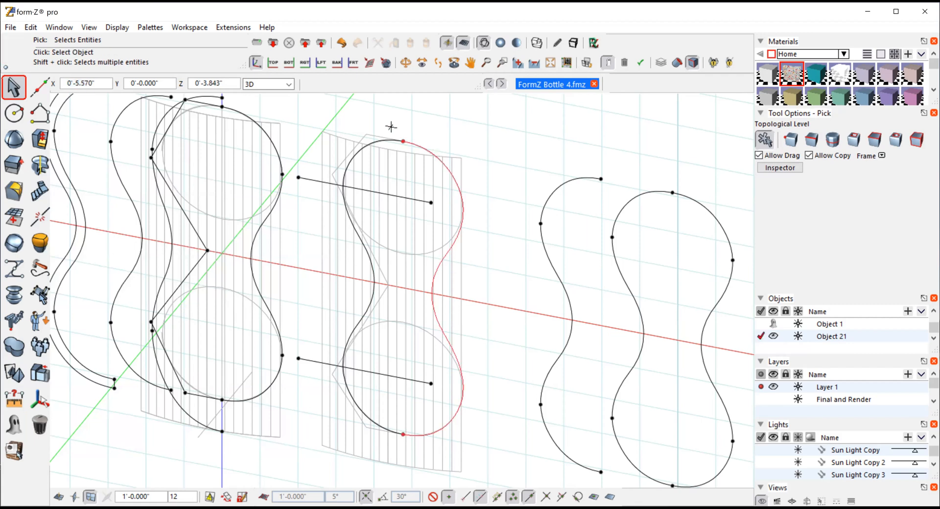
left_click(384, 140)
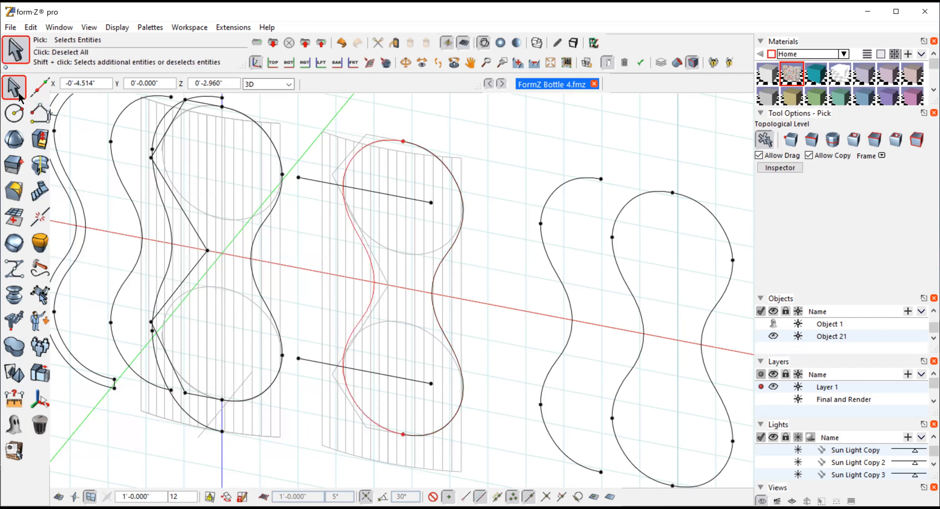
left_click(454, 166)
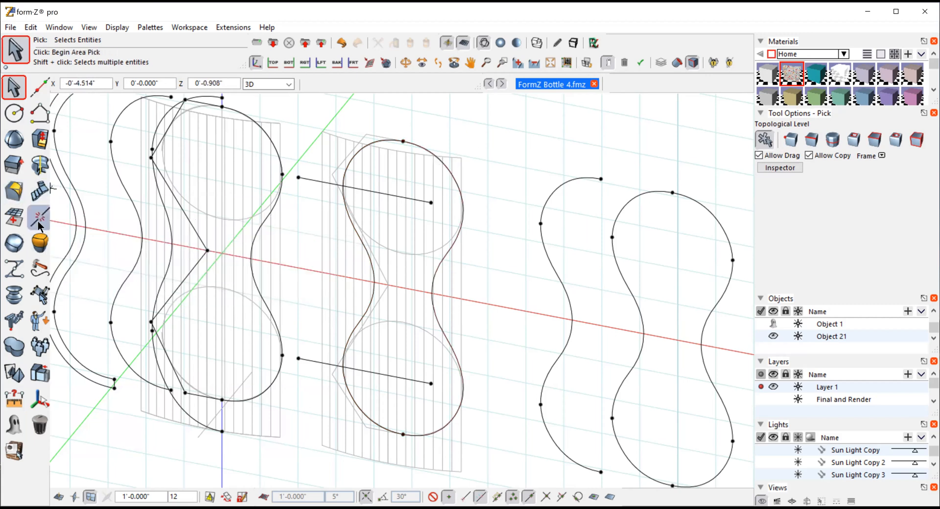
- Join the original profile curve and its mirrored copy into one outline with a tolerance of 0'-0.010"
mouse_move(39, 218)
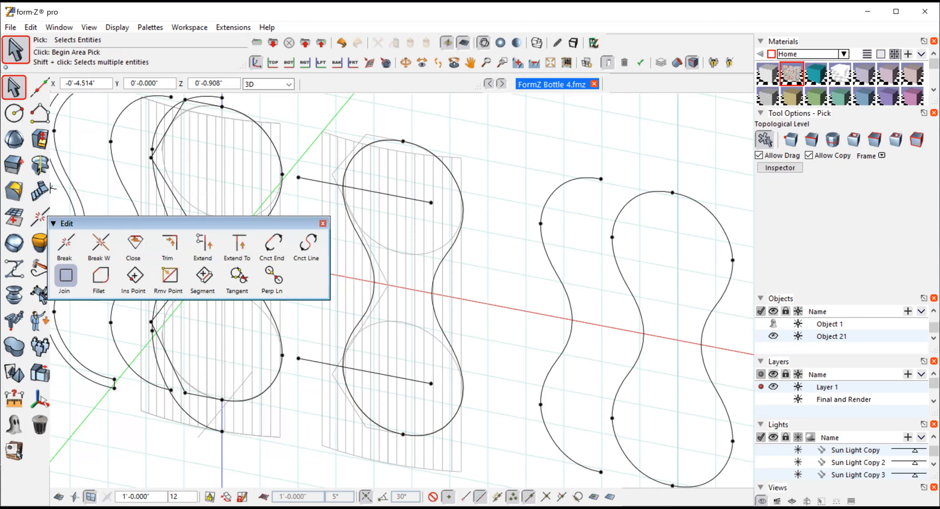
left_click(66, 275)
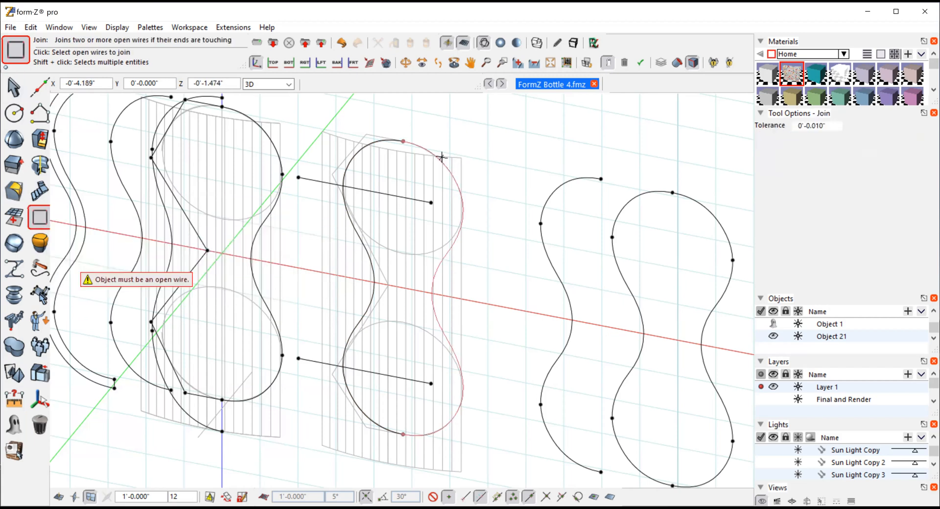
left_click(386, 142)
left_click(14, 87)
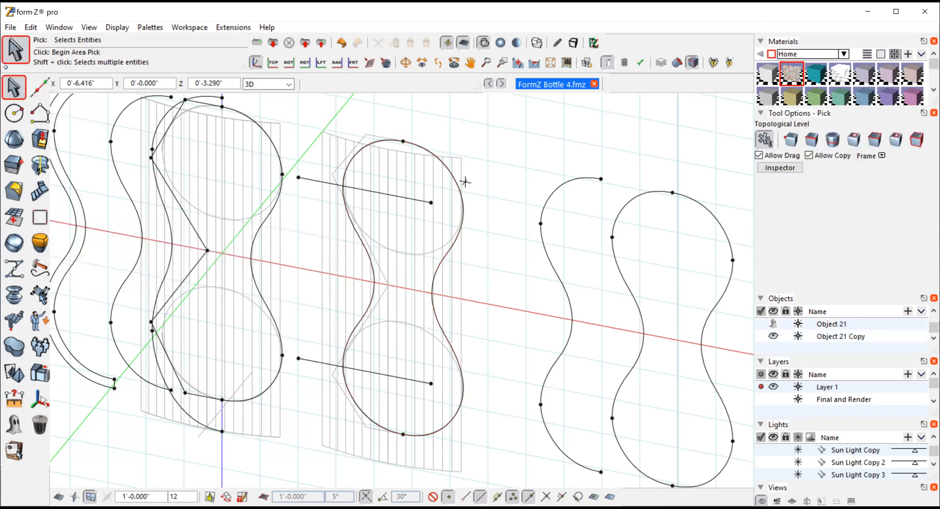
- Display the model shaded and paint the joined profile outline with the plain white material
left_click(505, 44)
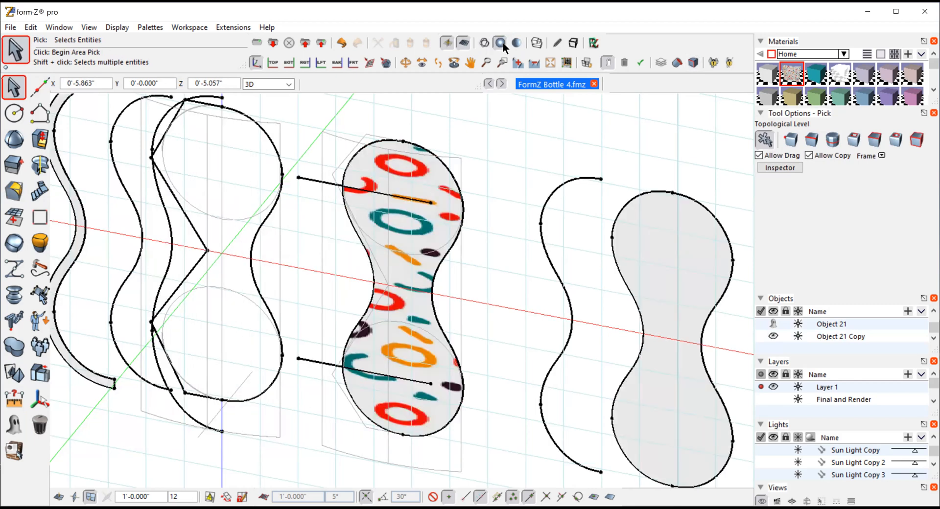
left_click(768, 74)
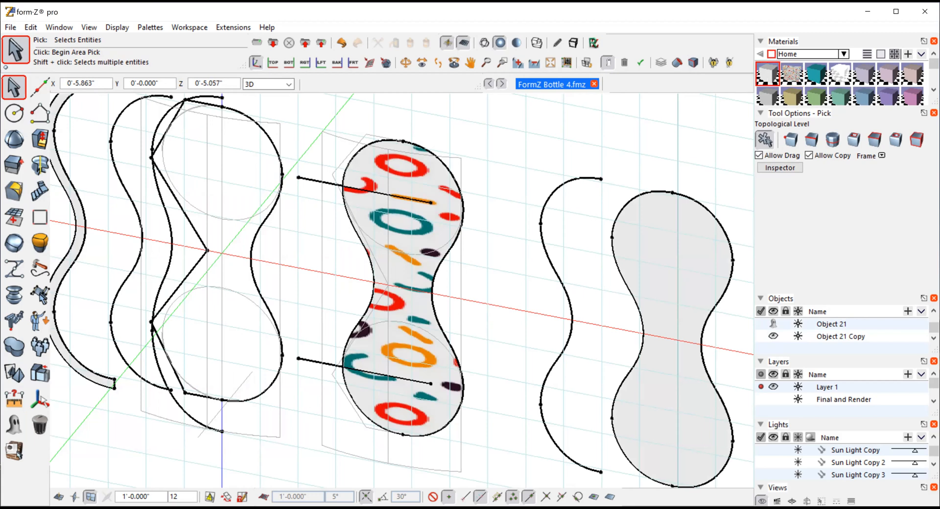
left_click(19, 429)
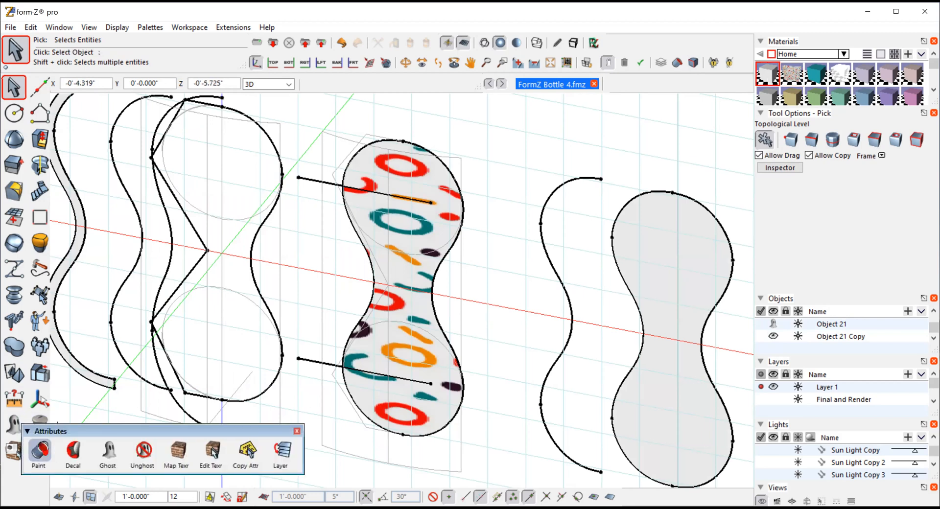
left_click(38, 450)
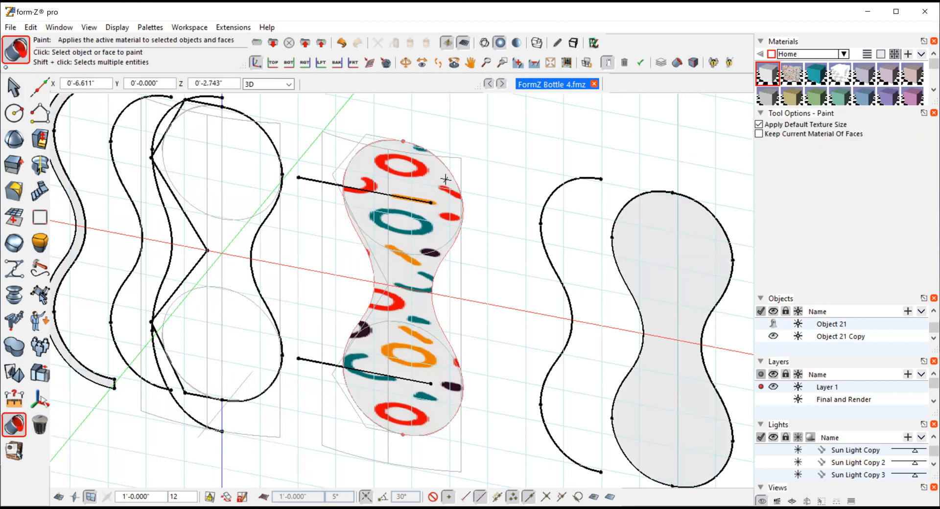
left_click(406, 62)
mouse_move(466, 99)
left_mouse_down()
mouse_move(485, 170)
mouse_move(467, 152)
left_mouse_up()
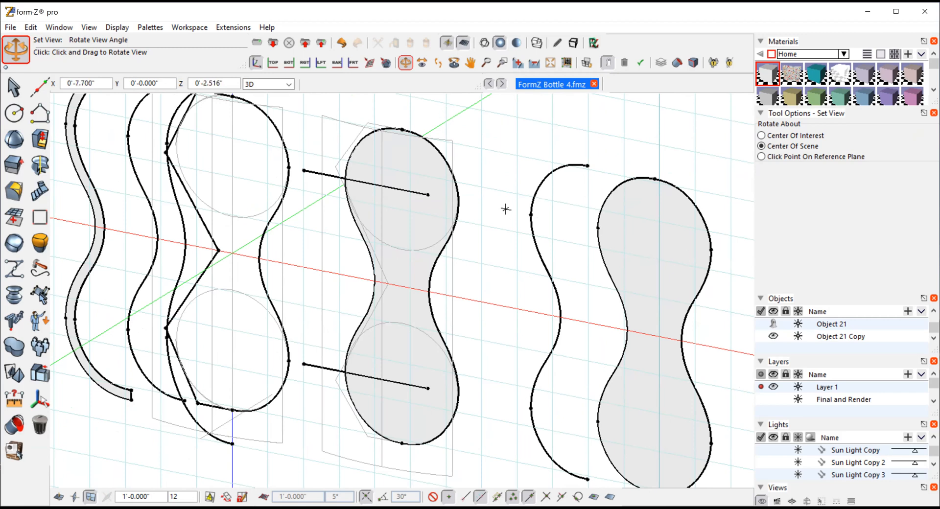
left_click(407, 64)
mouse_move(503, 160)
left_mouse_down()
mouse_move(472, 196)
mouse_move(514, 155)
left_mouse_up()
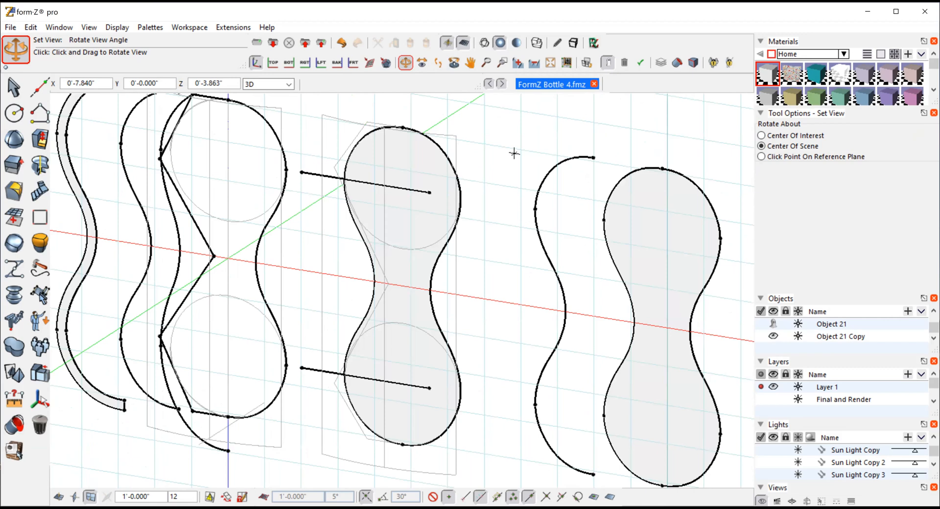
- Unghost the curved surface that surrounds the joined profile outline
left_click(13, 425)
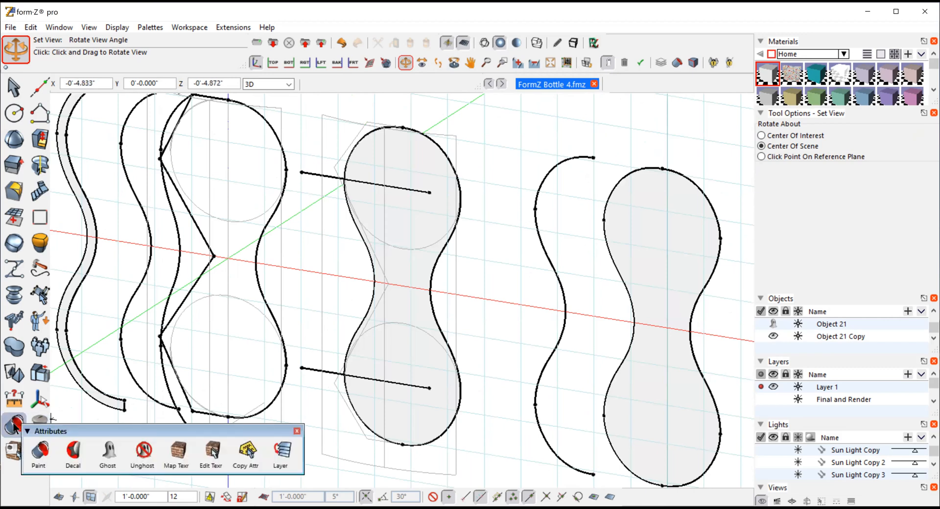
left_click(142, 450)
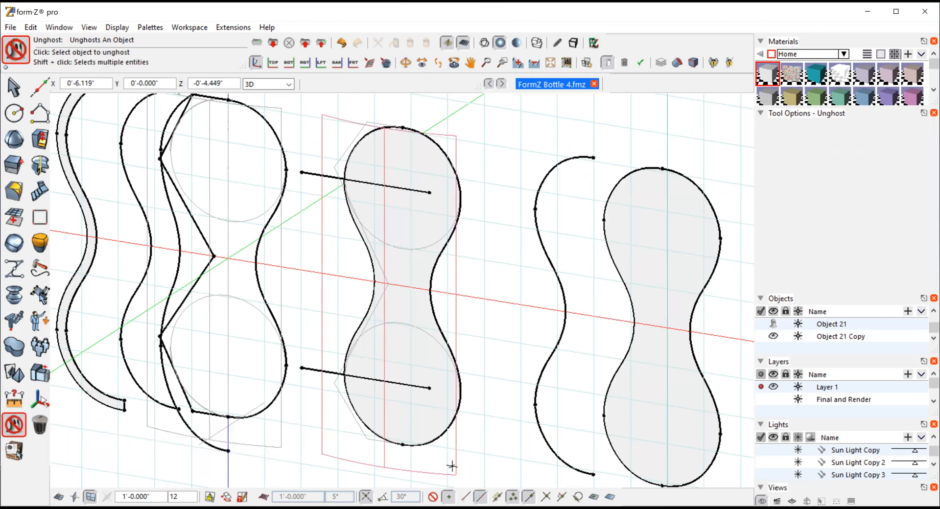
left_click(449, 465)
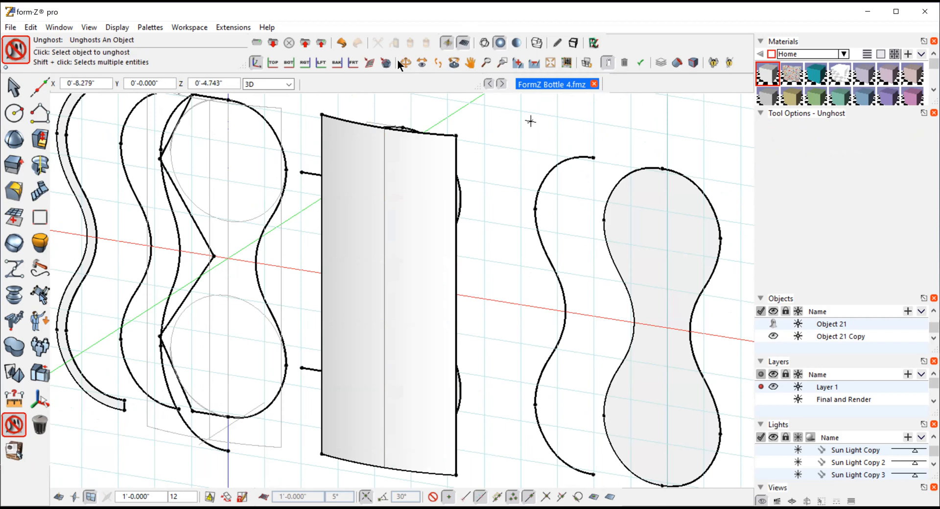
left_click(400, 61)
left_click_drag(521, 111, 485, 158)
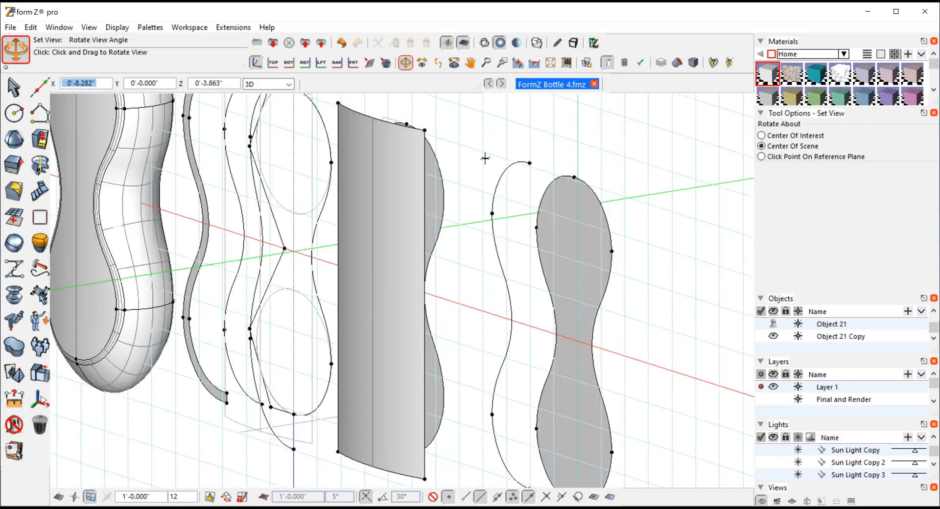
left_click_drag(485, 158, 389, 202)
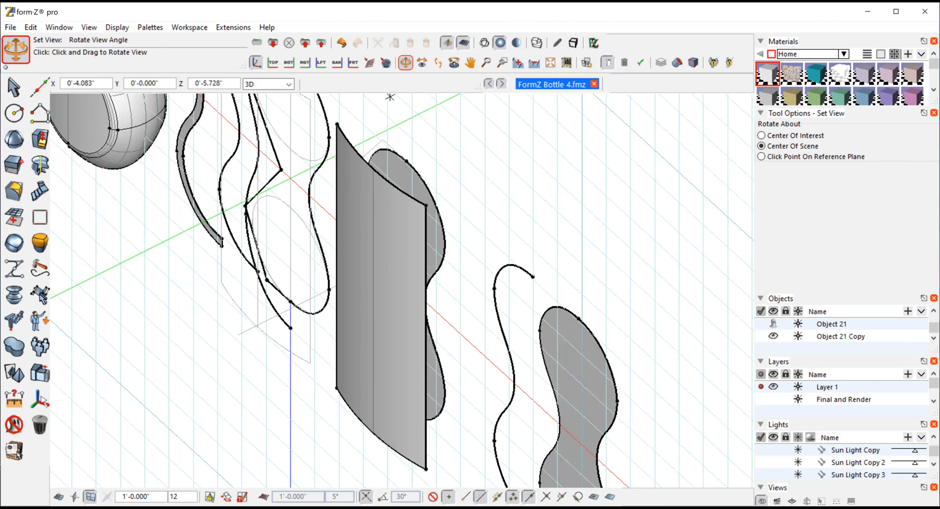
- Trim the curved surface with the closed profile outline in the wireframe front view, keeping the area inside the outline
left_click(484, 42)
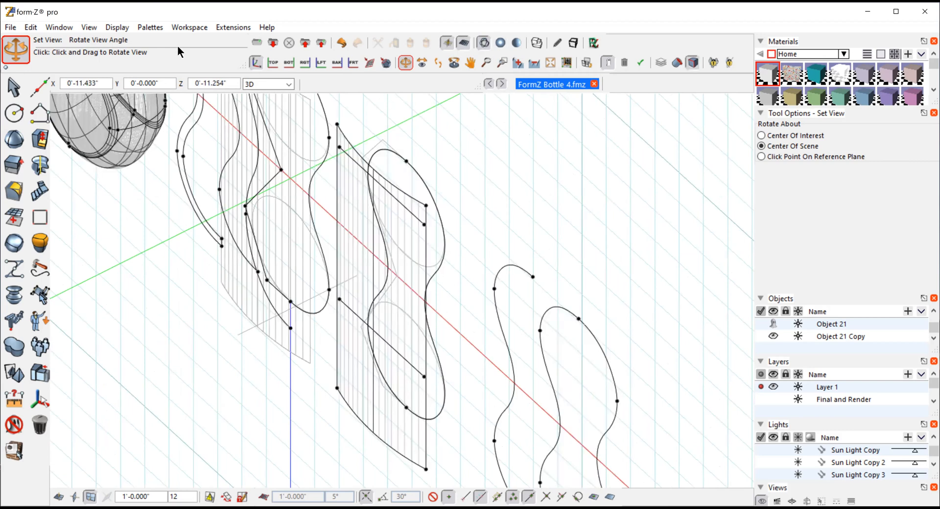
left_click(88, 28)
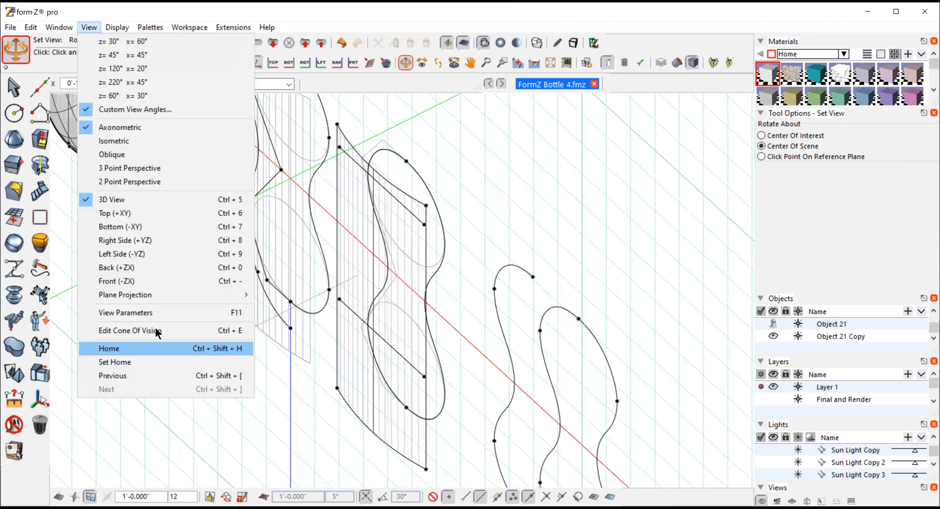
left_click(109, 281)
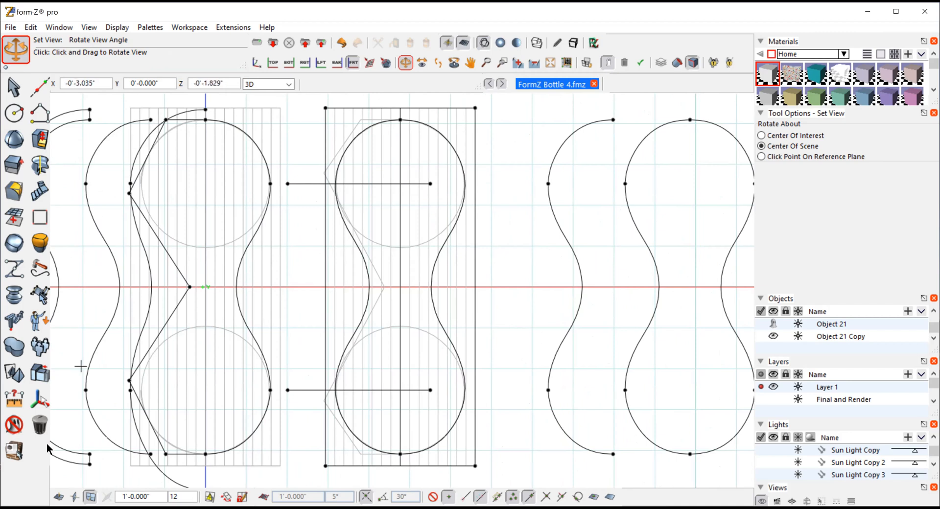
left_click(13, 376)
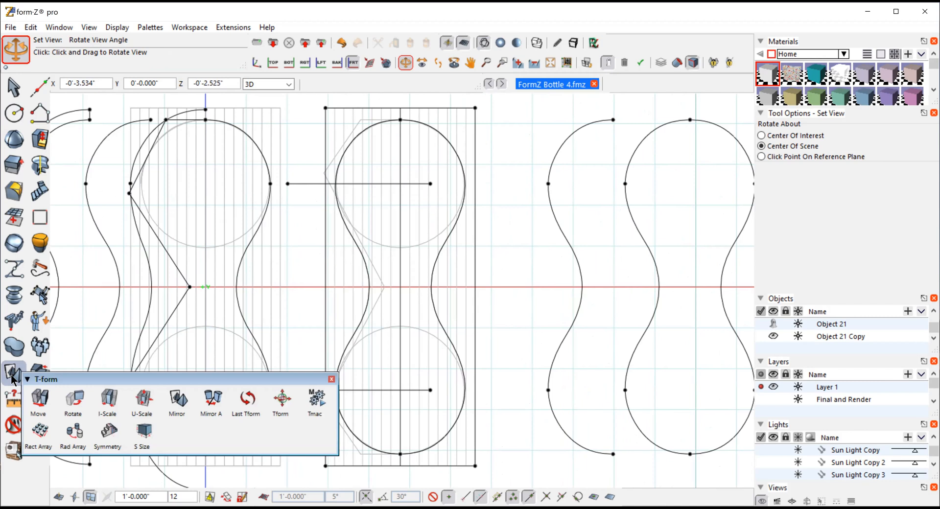
left_click(14, 346)
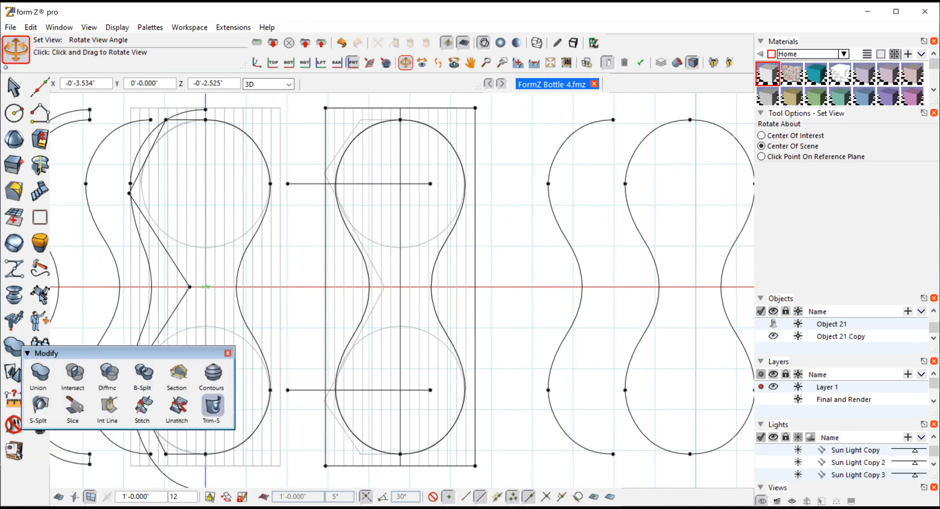
left_click(212, 406)
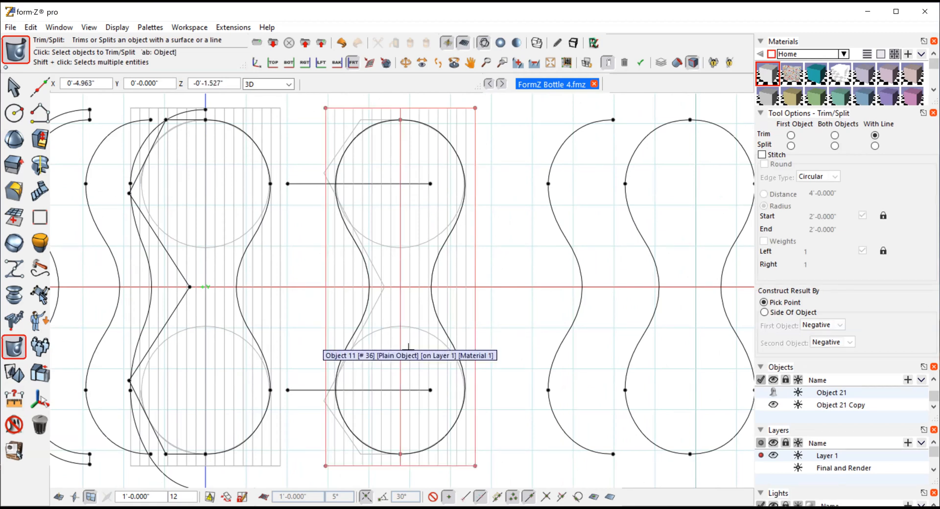
left_click(431, 299)
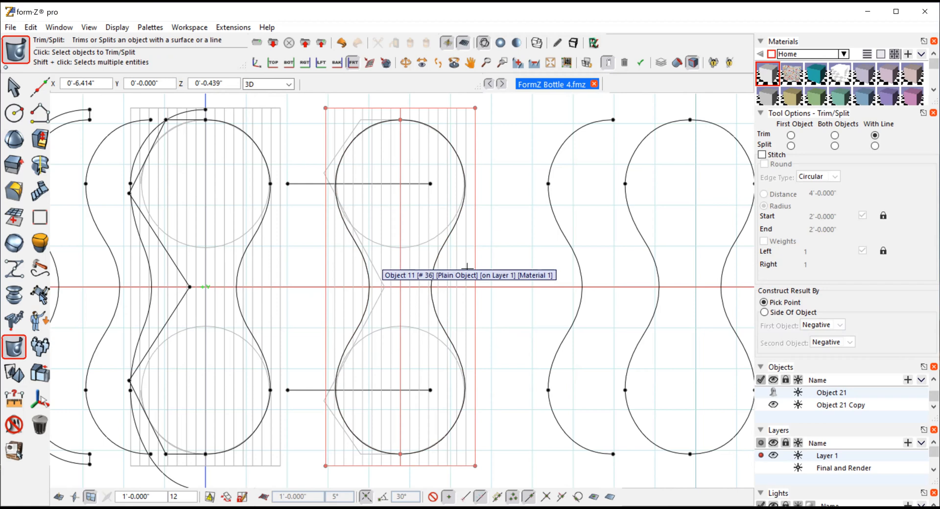
left_click(399, 206)
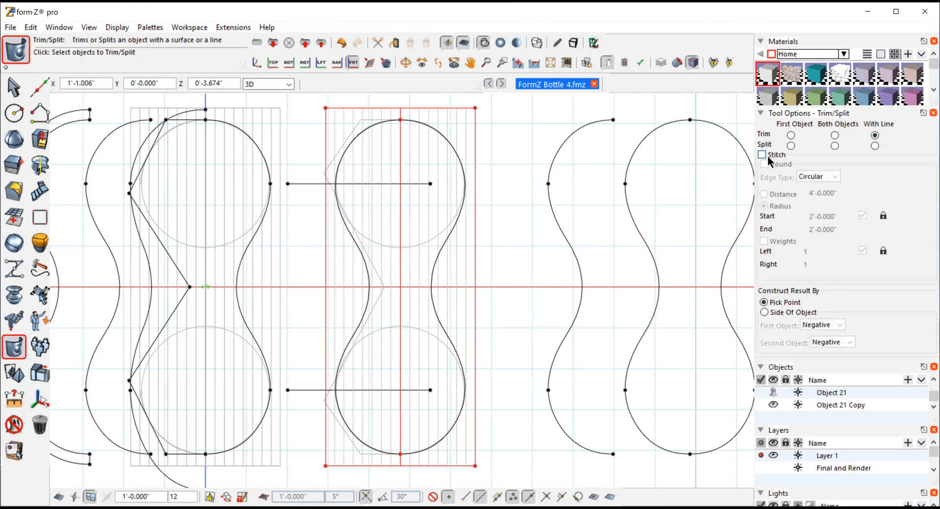
left_click(439, 134)
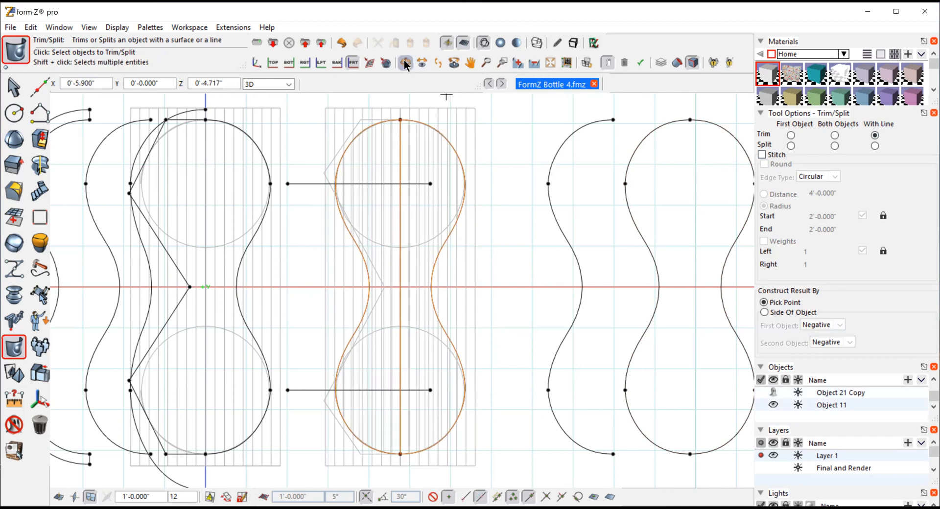
- Inspect the trimmed curved surface in shaded 3D display and select it
left_click(462, 45)
left_click(500, 43)
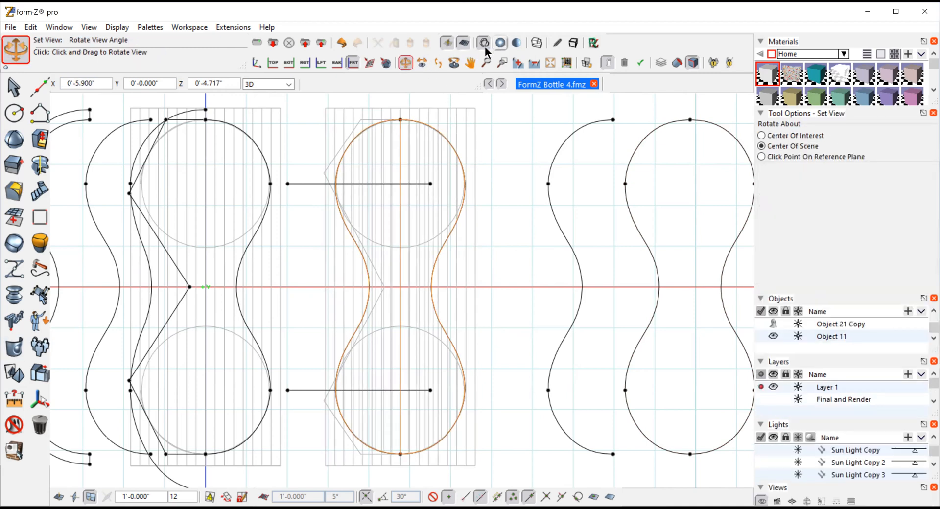
mouse_move(519, 134)
left_mouse_down()
mouse_move(363, 198)
mouse_move(395, 150)
mouse_move(484, 171)
mouse_move(400, 194)
left_mouse_up()
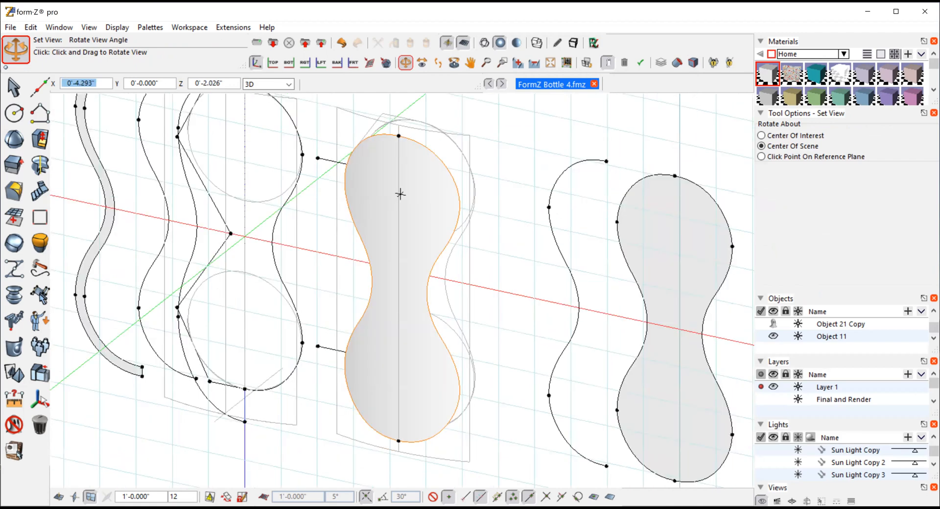
mouse_move(401, 195)
left_mouse_down()
mouse_move(337, 204)
mouse_move(193, 300)
left_mouse_up()
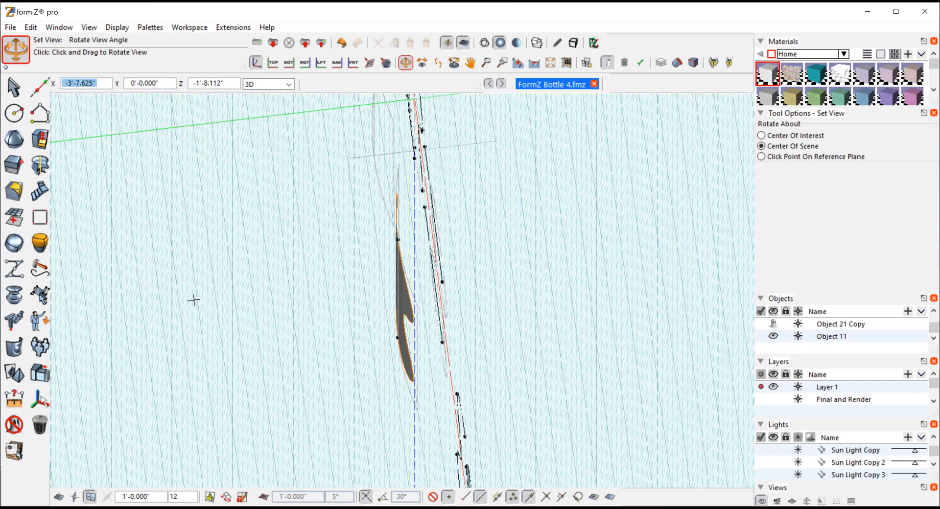
left_click(7, 86)
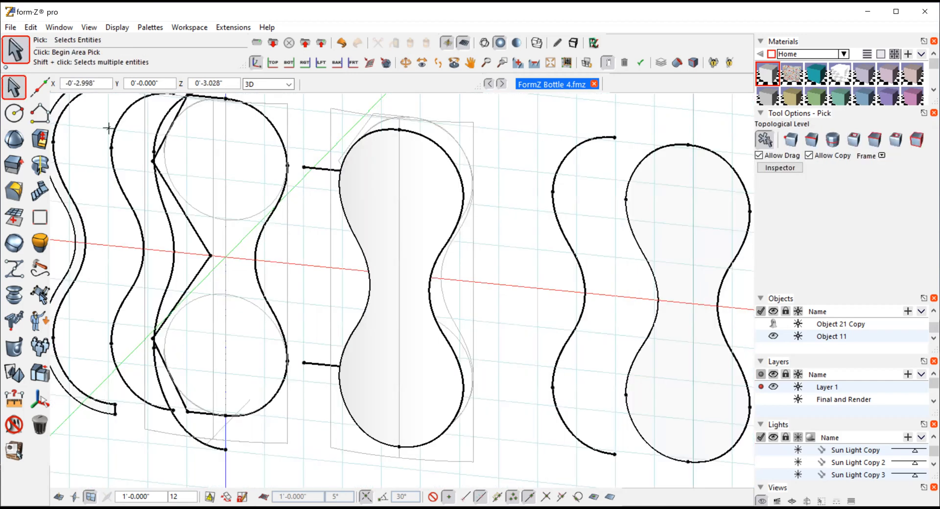
left_click(406, 211)
left_click(406, 211)
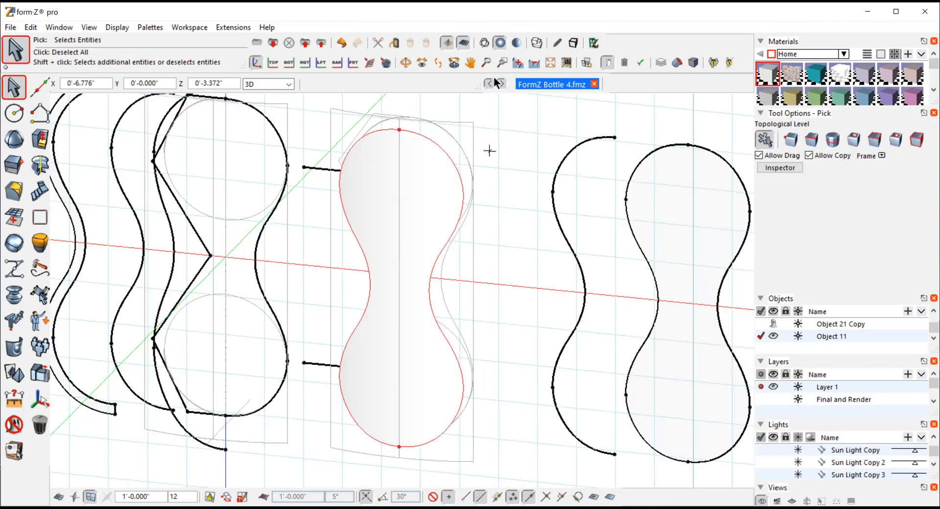
- Examine the two finished bottle bodies as a reference for the trimmed surface
left_click(470, 62)
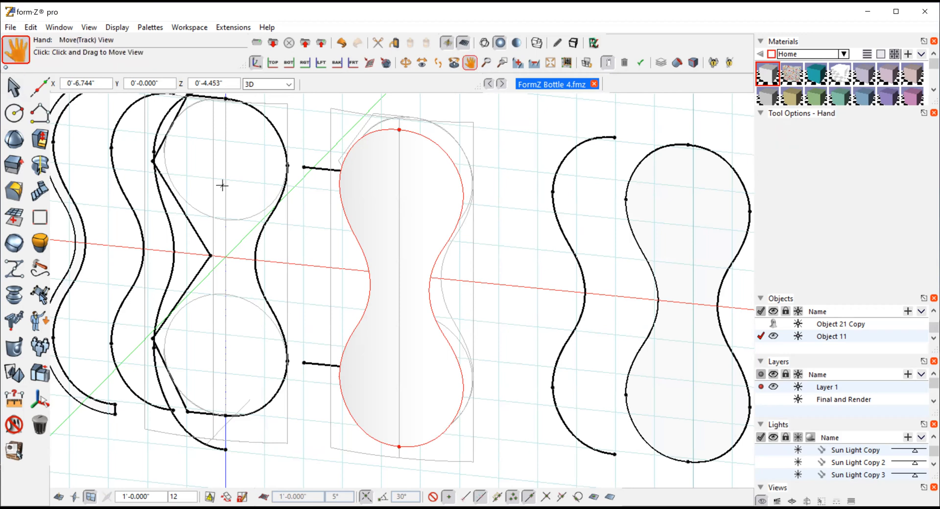
left_click_drag(223, 185, 312, 201)
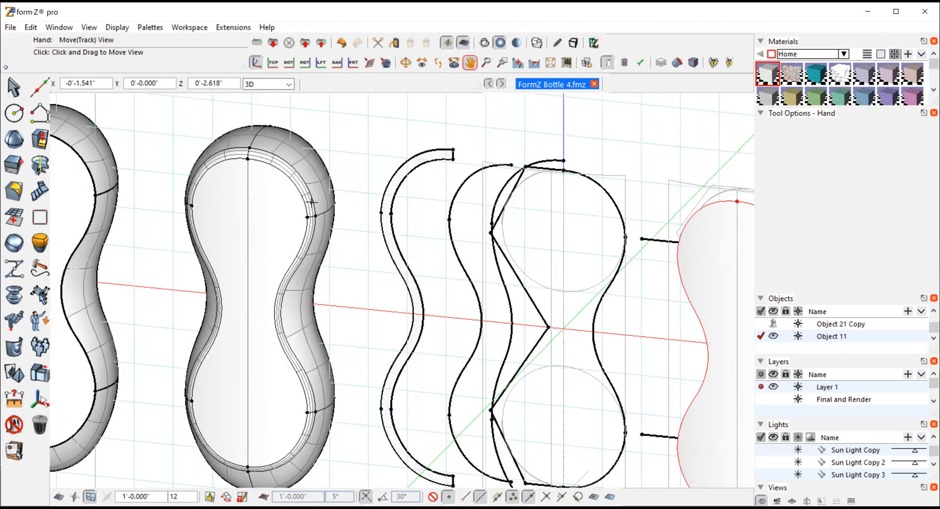
left_click_drag(114, 197, 266, 217)
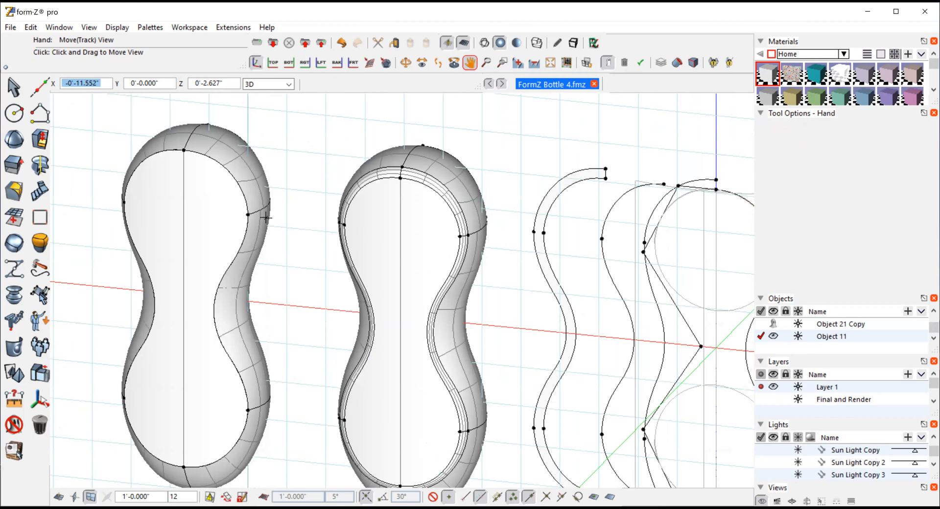
left_click_drag(234, 187, 233, 191)
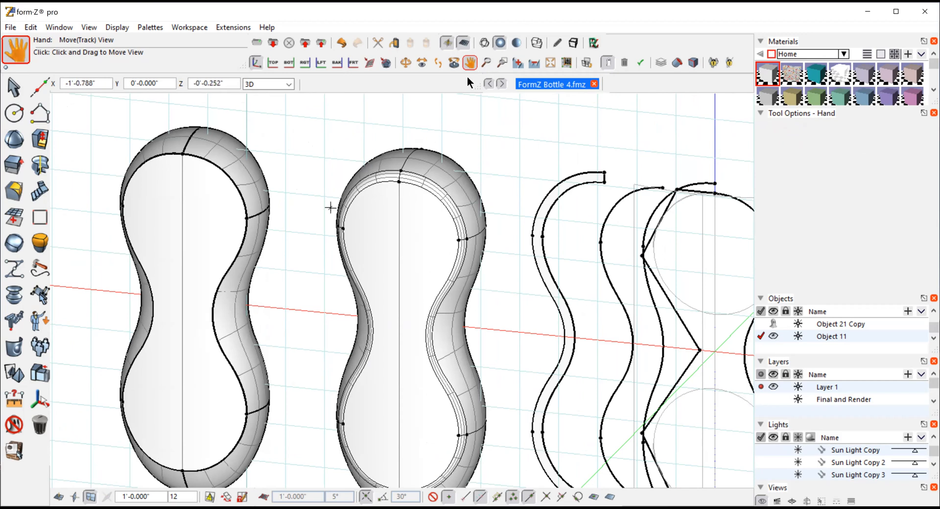
left_click_drag(653, 143, 236, 116)
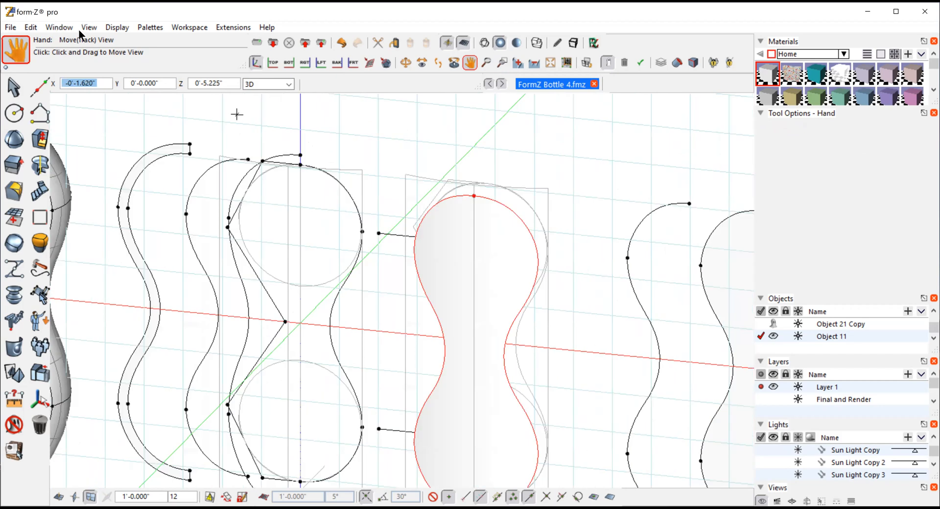
left_click(88, 27)
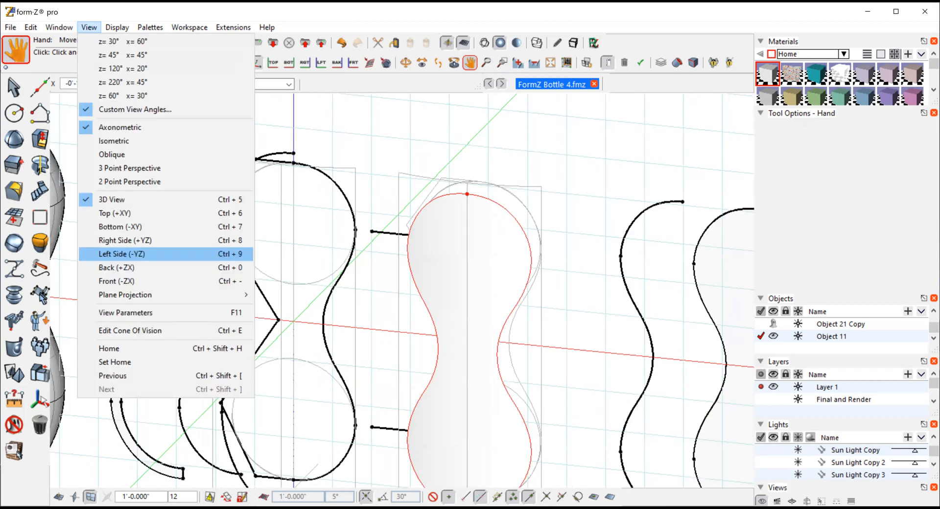
left_click(105, 216)
left_click(12, 374)
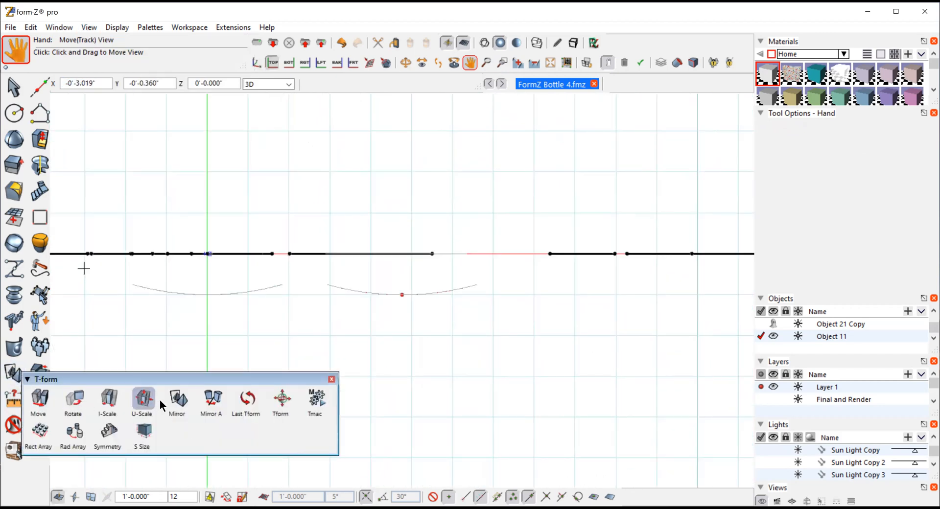
left_click(178, 399)
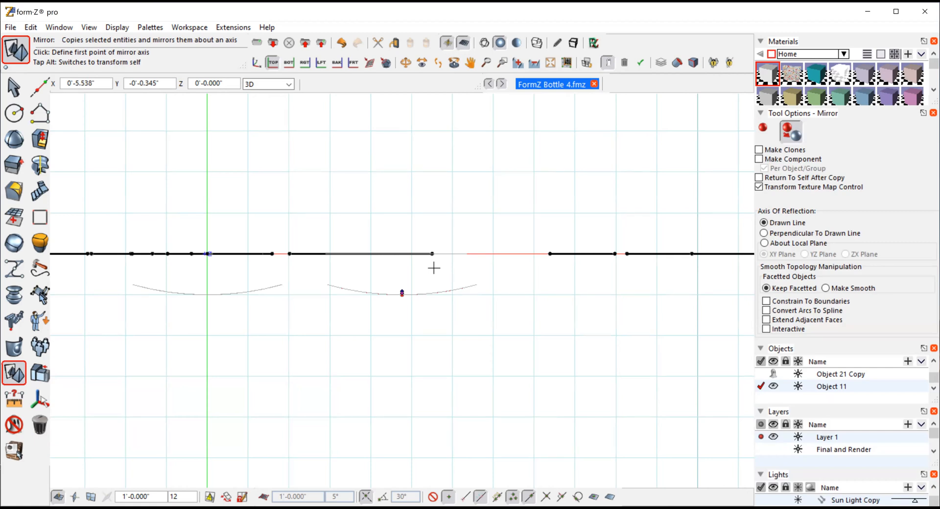
left_click(483, 42)
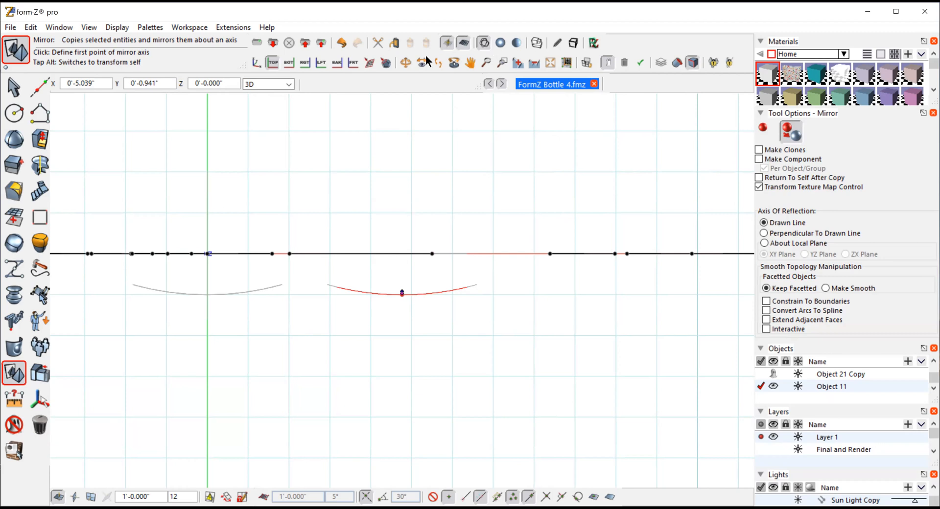
left_click(405, 62)
left_click_drag(498, 189, 447, 125)
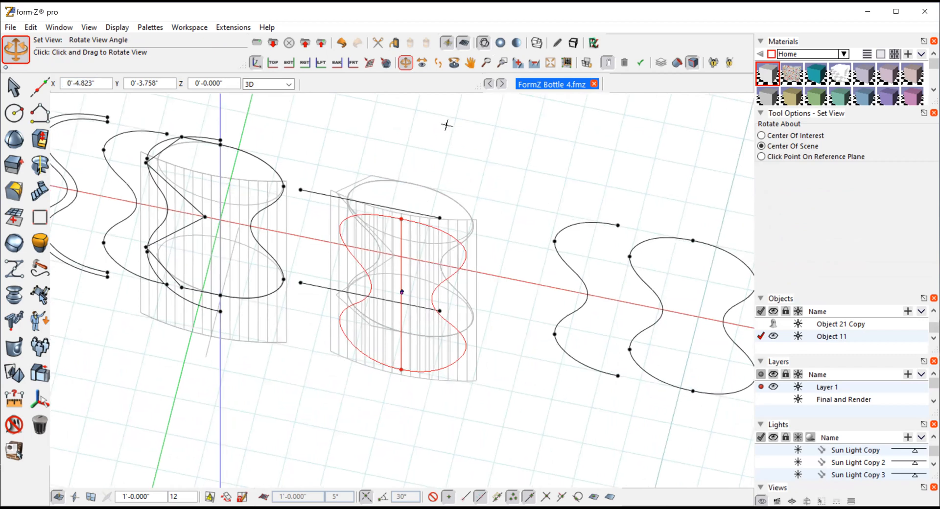
- Deselect the trimmed curved surface in the front view and set the Pick topological level to automatic
left_click(89, 27)
left_click(109, 280)
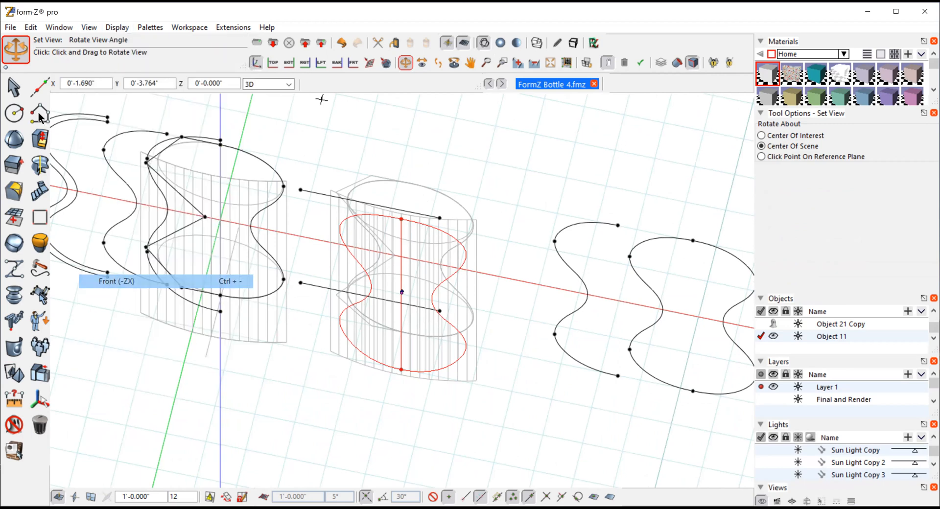
left_click(14, 89)
left_click(357, 126)
left_click(20, 88)
left_click(811, 141)
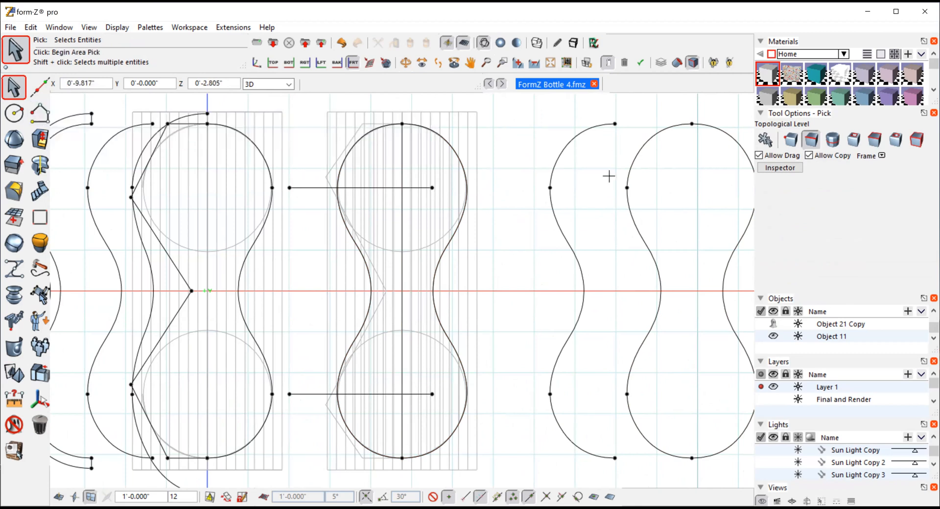
left_click(765, 139)
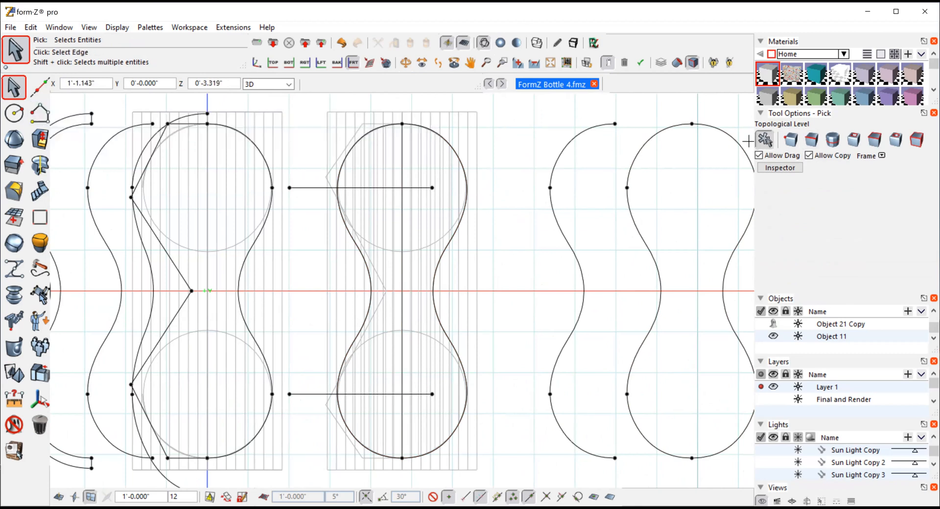
- Draw a vertical vector line about 8.18 in long in the front view, from the trimmed outline's lowest point to its highest point
left_click(35, 116)
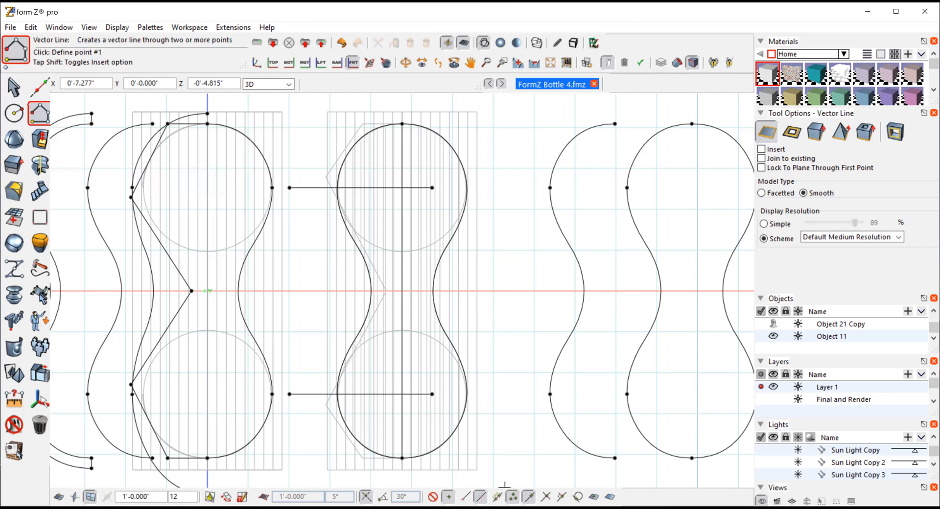
left_click(402, 458)
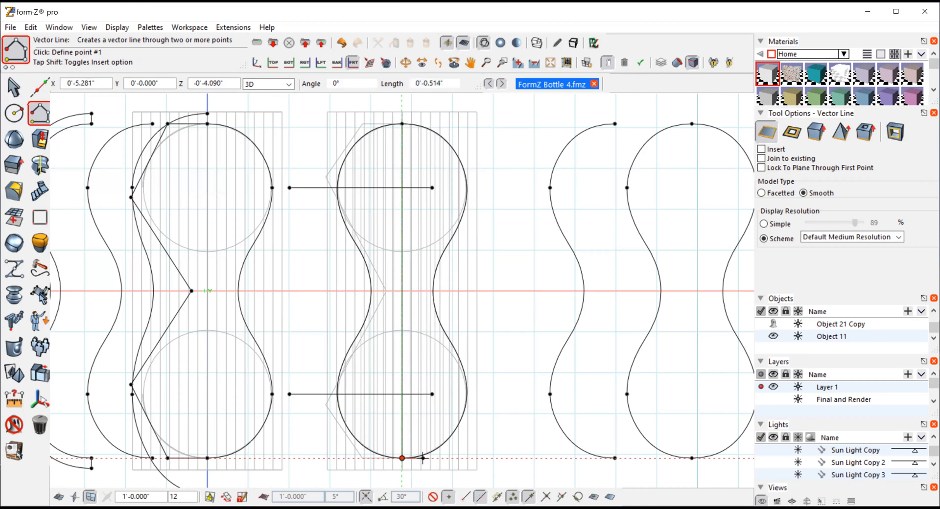
left_click(402, 457)
double_click(402, 124)
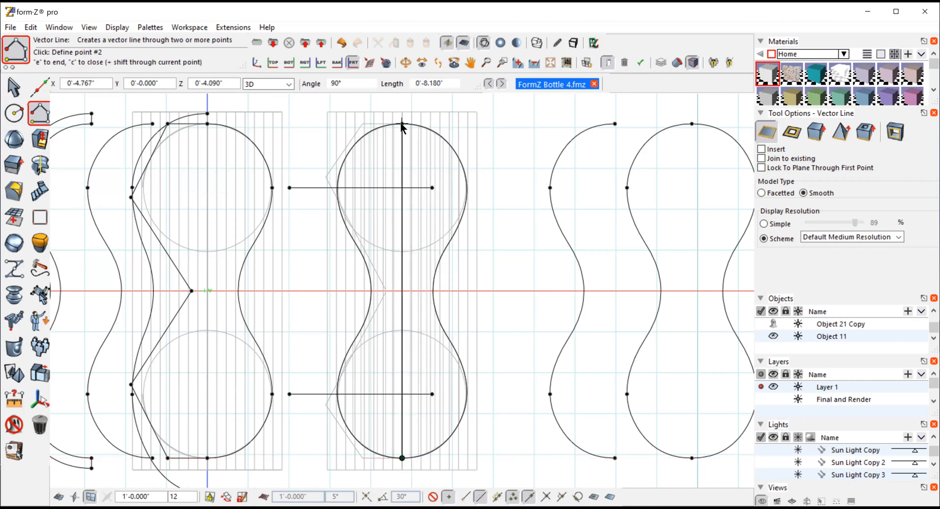
left_click(9, 91)
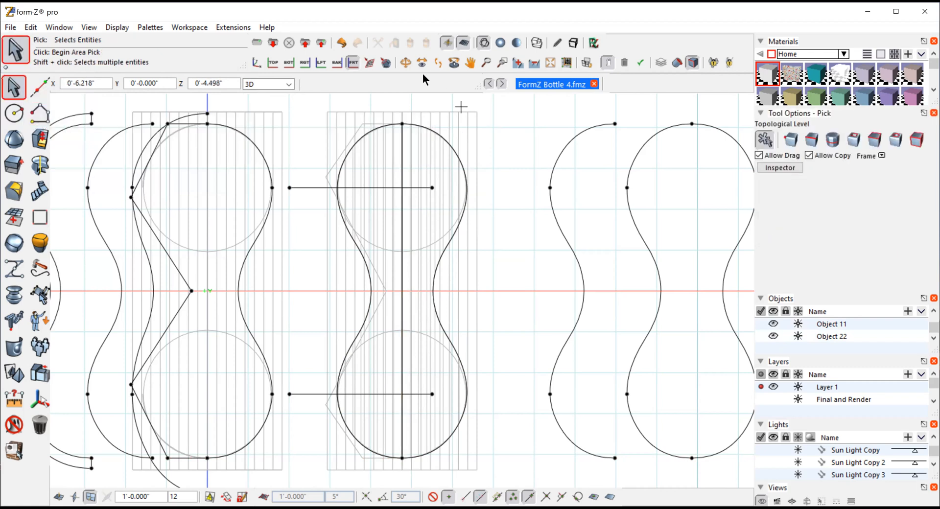
- Mirror a copy of the trimmed curved surface in the top view, about a horizontal axis starting at the vertical line's endpoint
left_click(405, 62)
left_click_drag(481, 174, 147, 111)
left_click(11, 89)
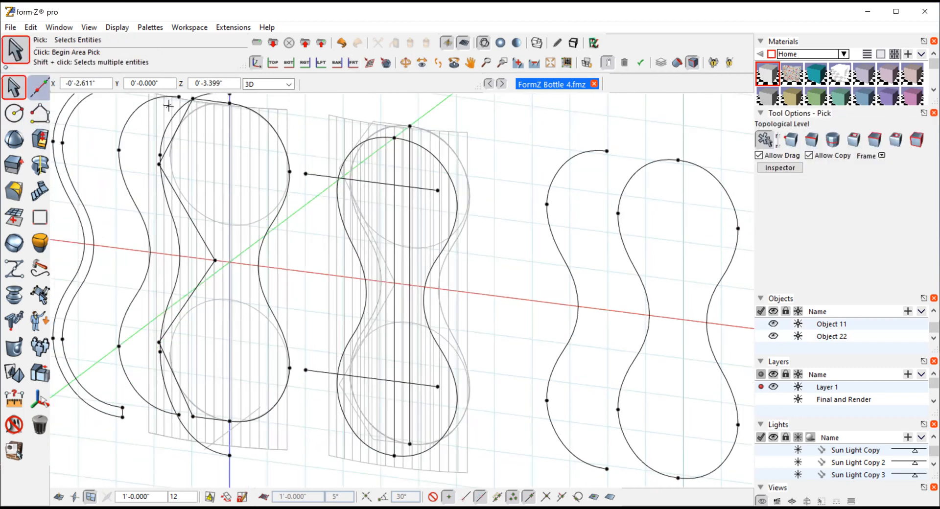
left_click(410, 157)
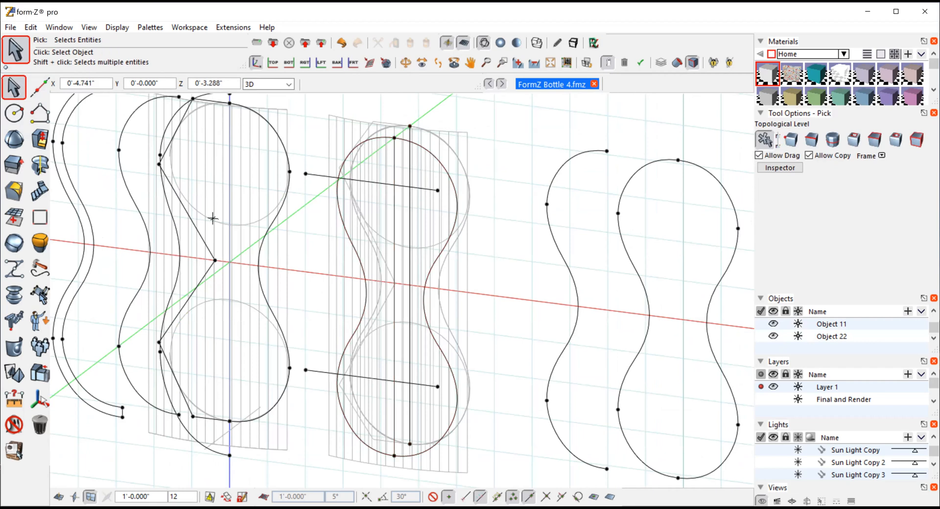
left_click(428, 154)
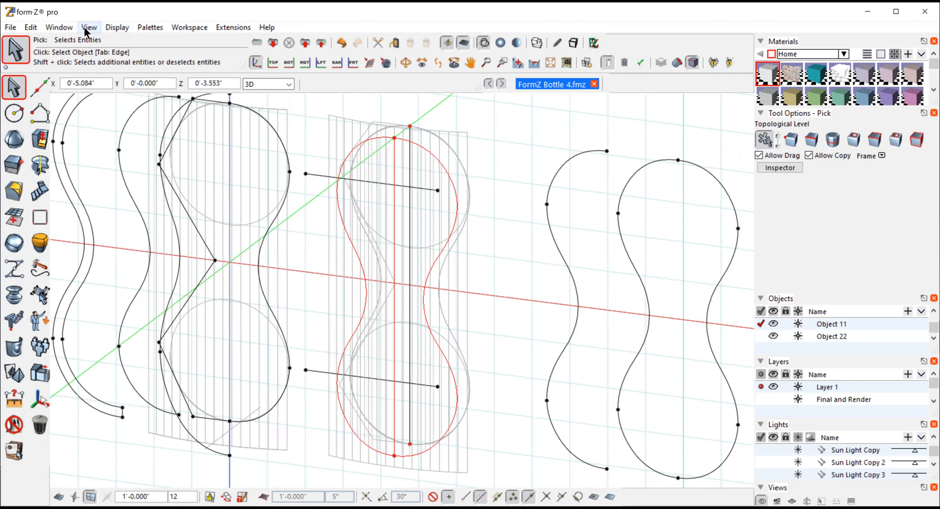
left_click(86, 30)
left_click(106, 212)
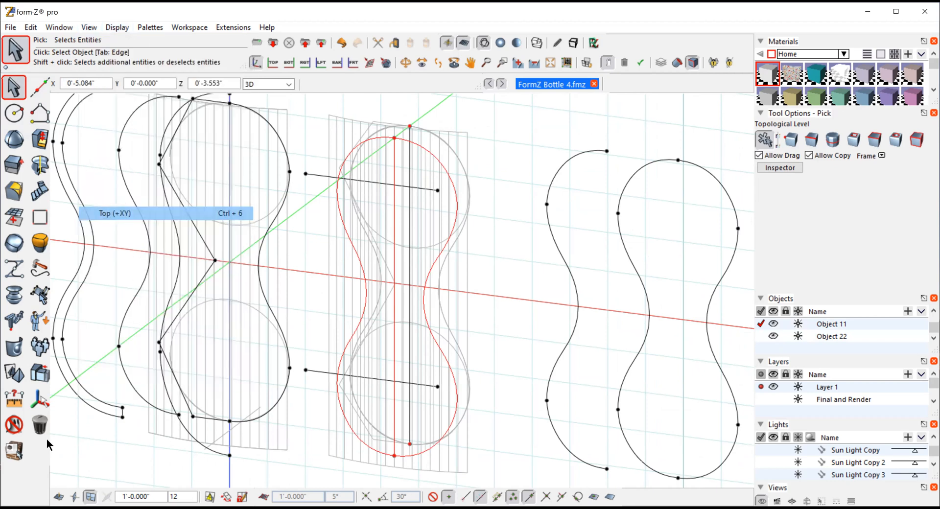
left_click(15, 374)
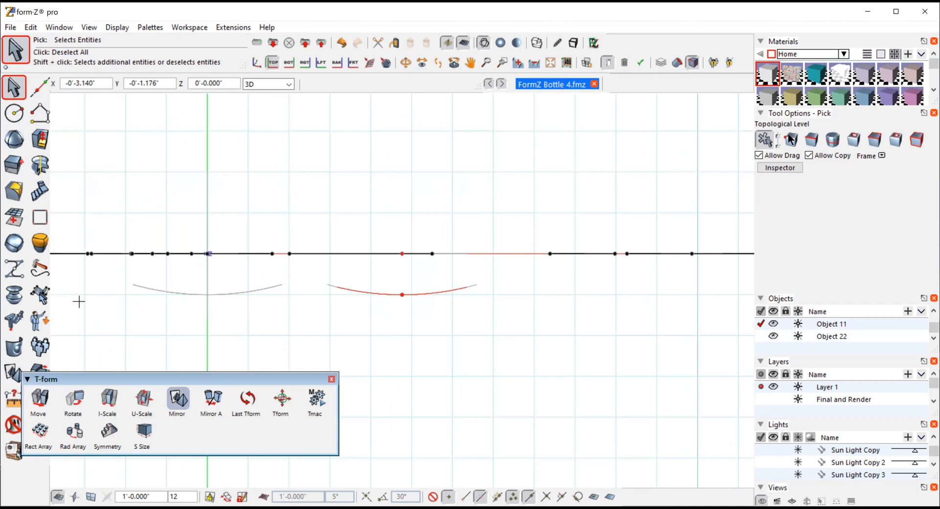
left_click(764, 136)
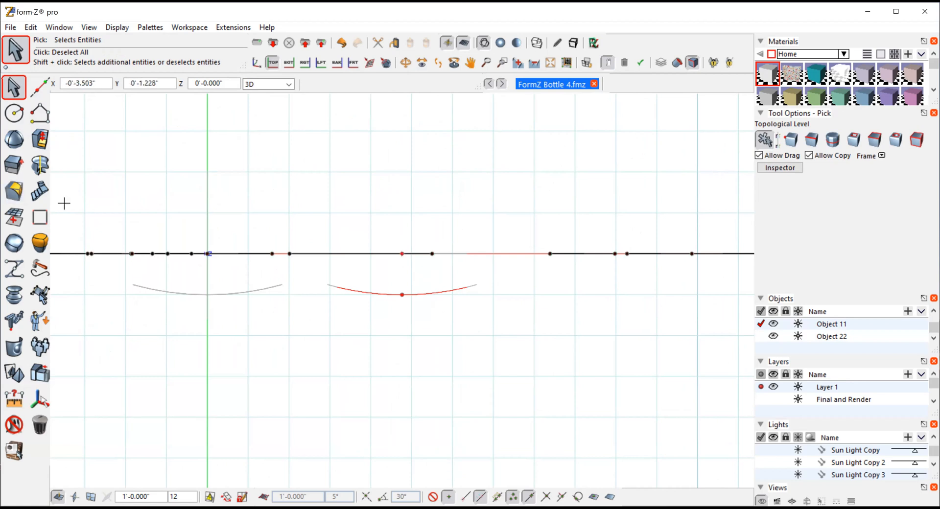
mouse_move(12, 374)
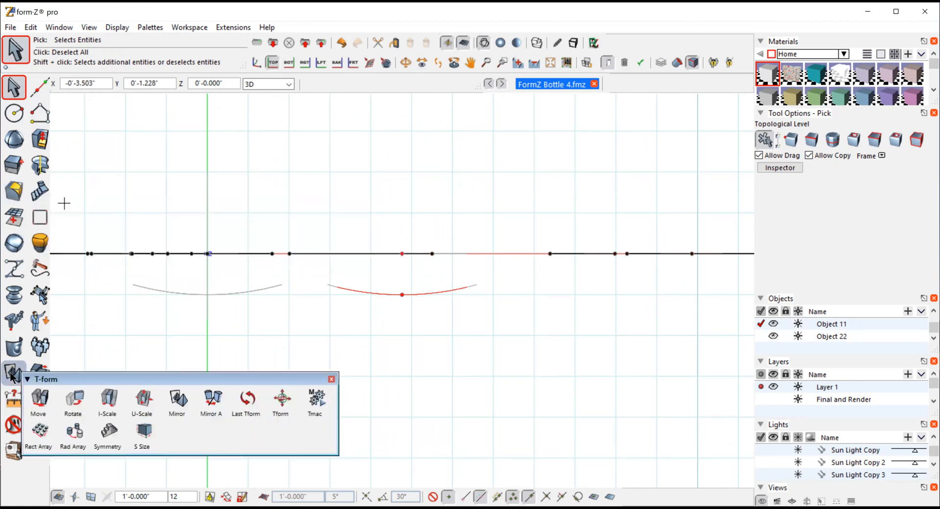
left_click(177, 398)
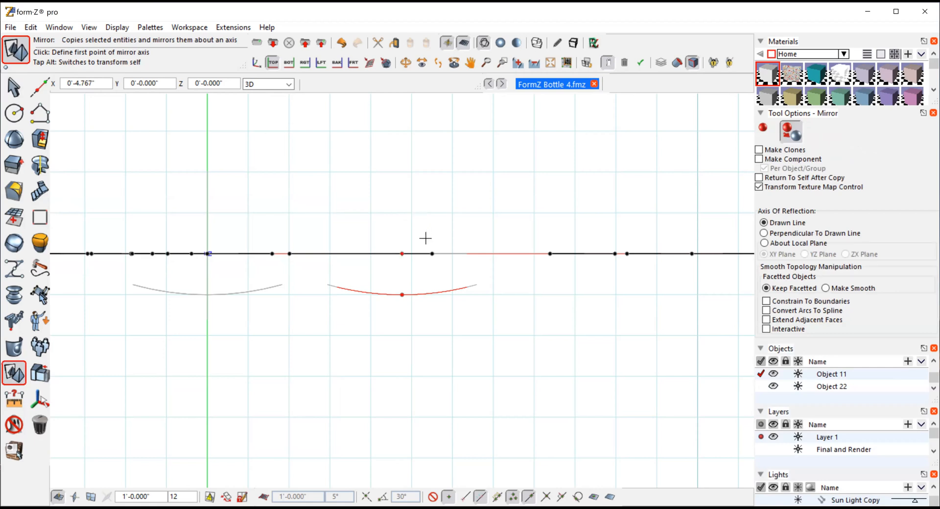
left_click(402, 253)
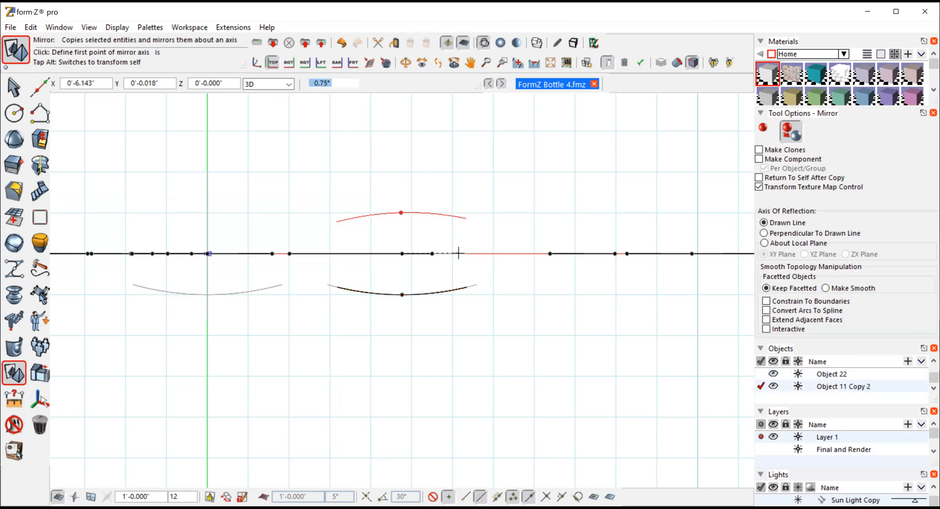
left_click(302, 253)
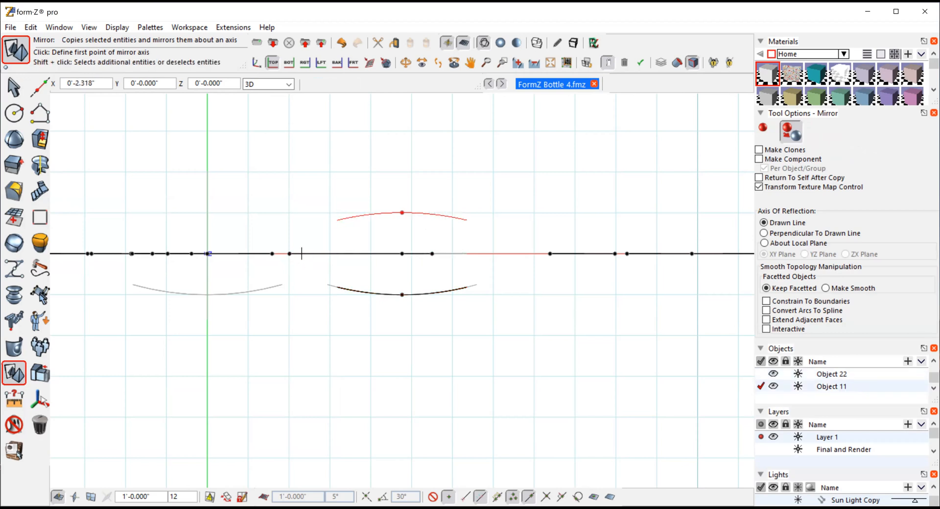
- Examine the original and mirrored curved surfaces from several angles in shaded 3D display
left_click(90, 29)
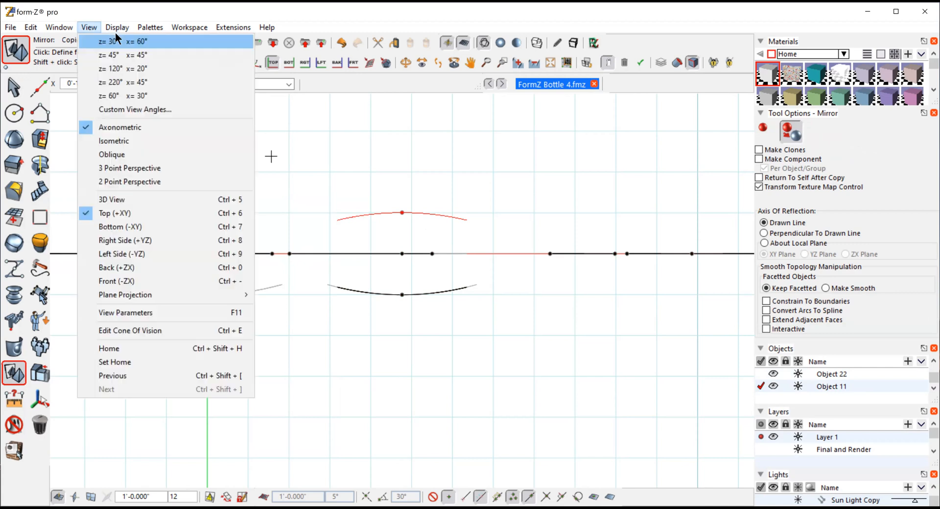
left_click(109, 43)
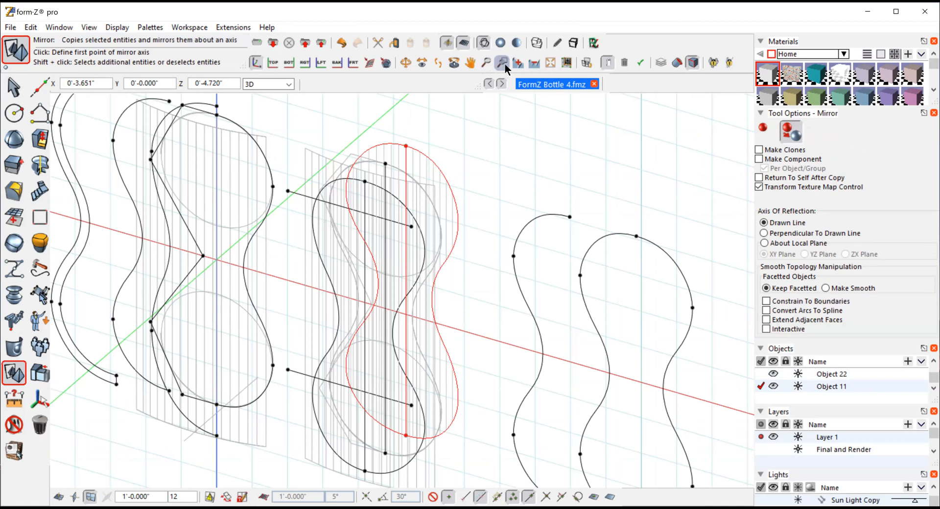
left_click(499, 43)
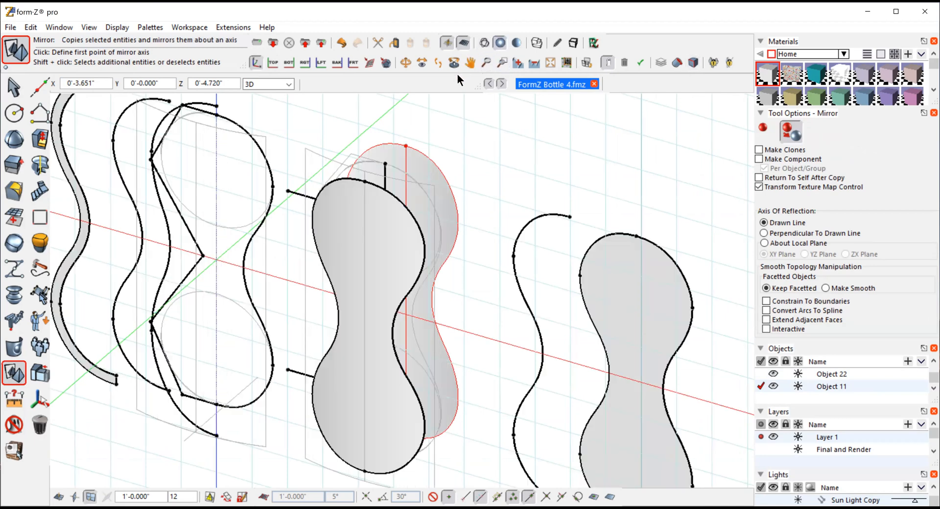
left_click(405, 63)
left_click_drag(522, 163, 193, 179)
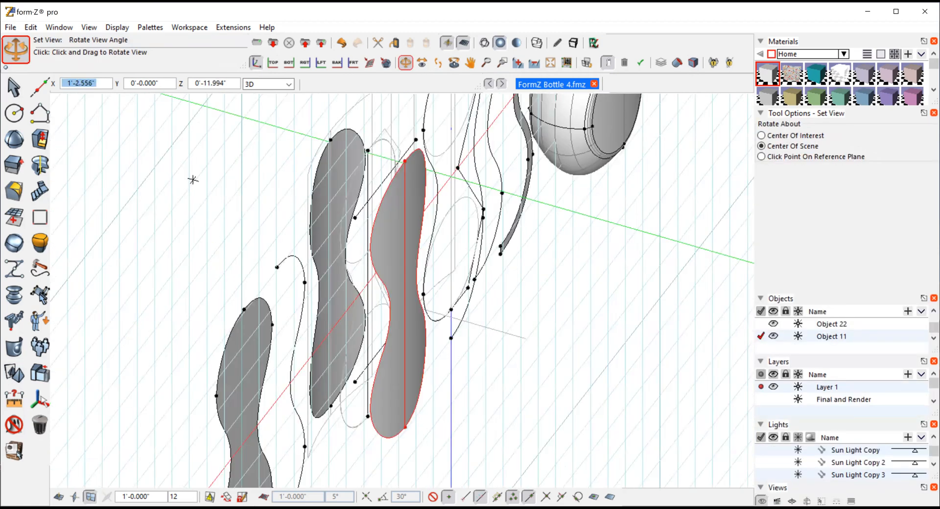
left_click_drag(193, 180, 462, 174)
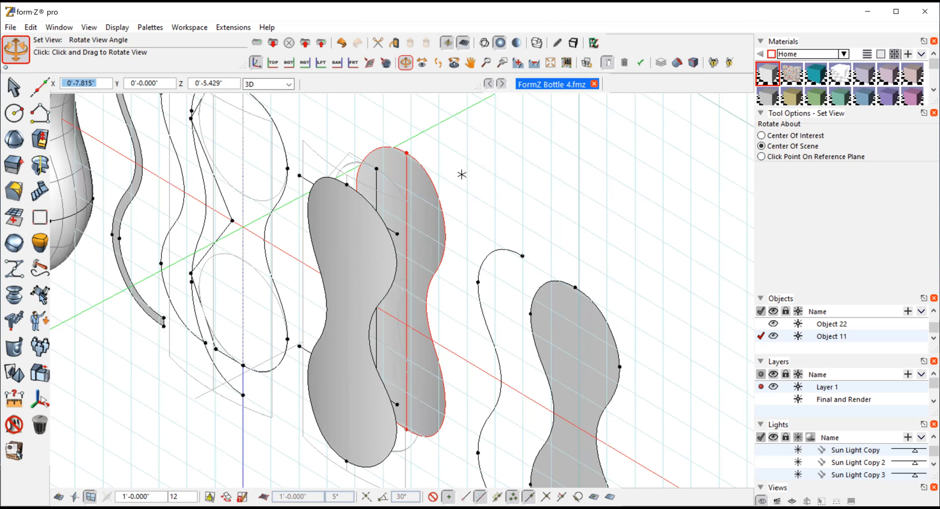
left_click_drag(461, 174, 468, 156)
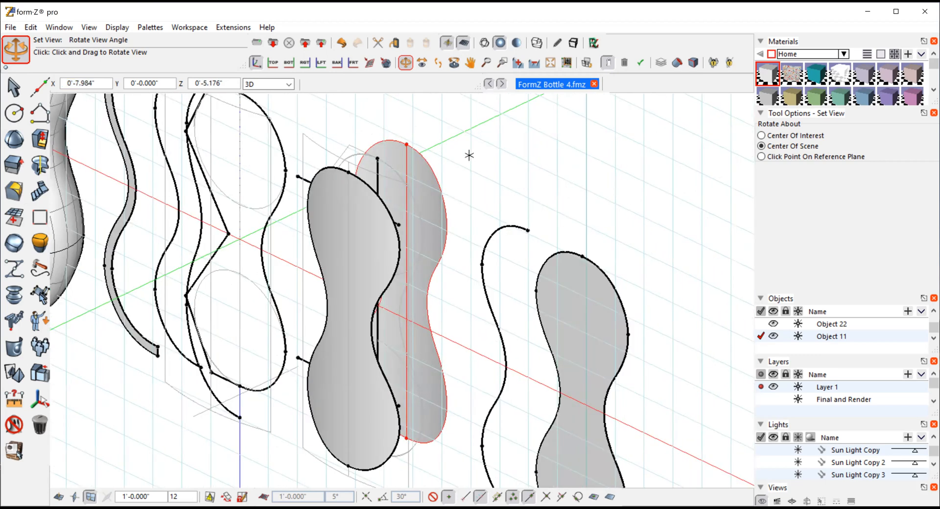
- Unghost the half side profile between the two mirrored surfaces in wireframe display, and return to shaded display
left_click(485, 44)
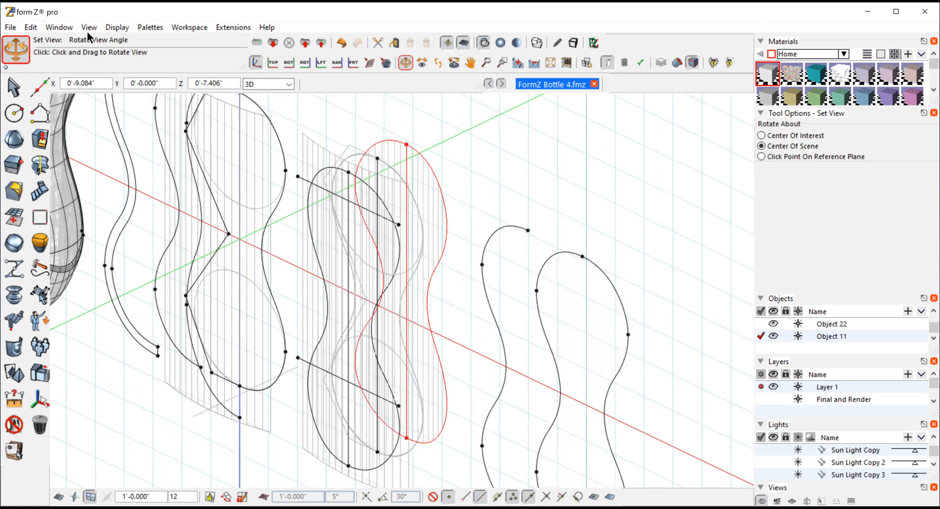
key("alt+v")
left_click(106, 282)
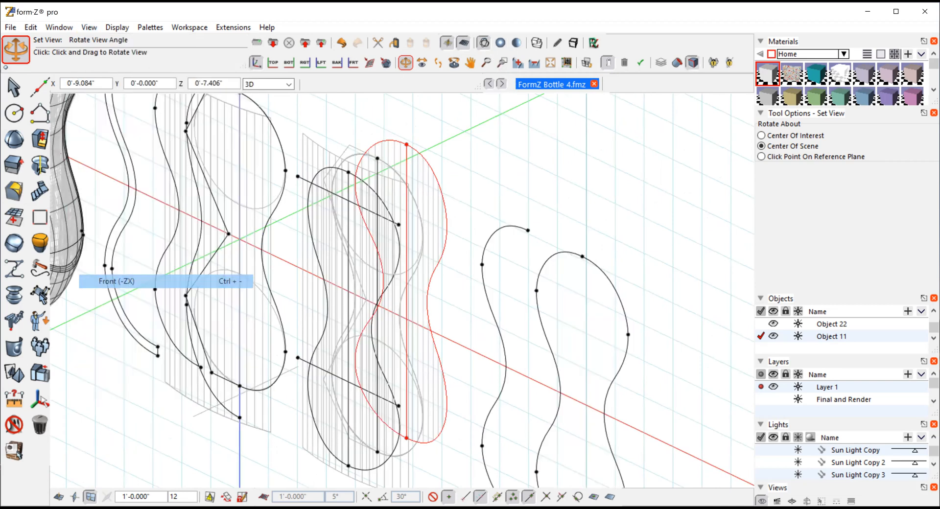
left_click(15, 88)
left_click(543, 137)
left_click(406, 62)
left_click_drag(281, 147, 345, 183)
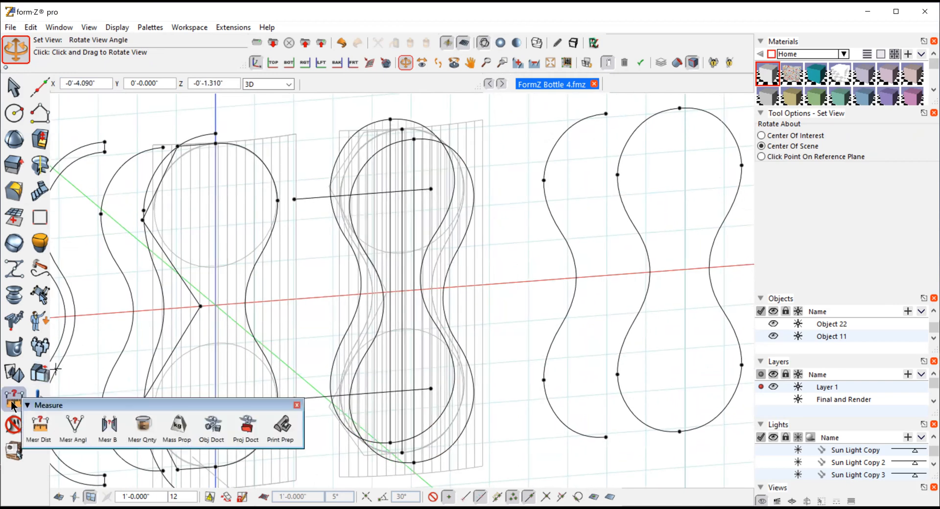
mouse_move(13, 425)
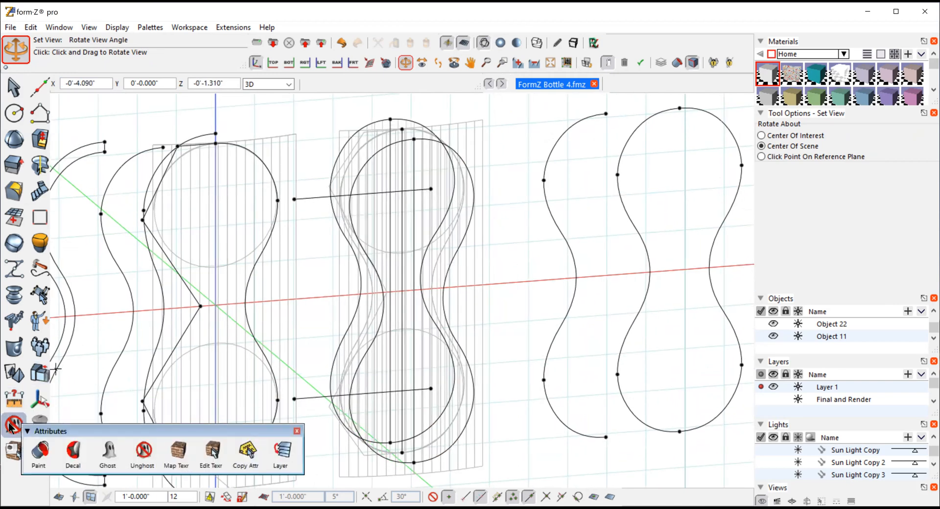
left_click(143, 449)
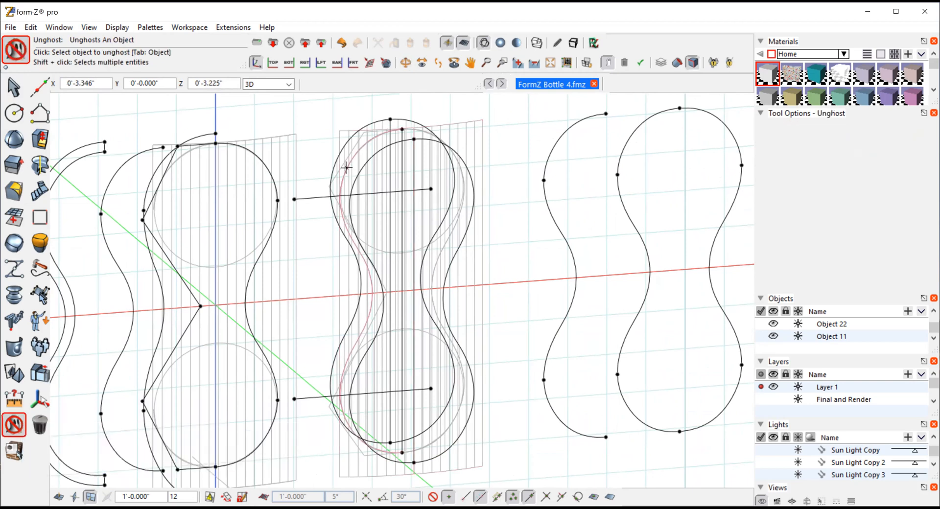
left_click(345, 168)
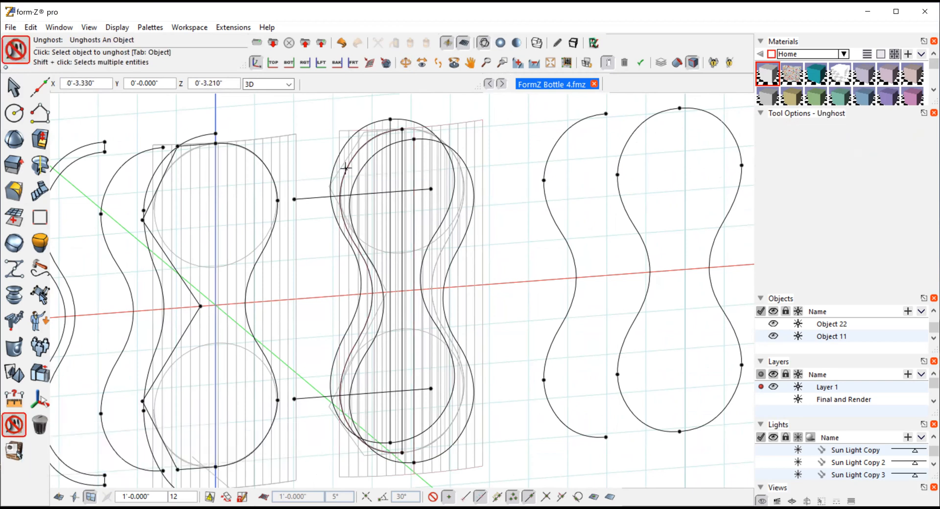
left_click(497, 41)
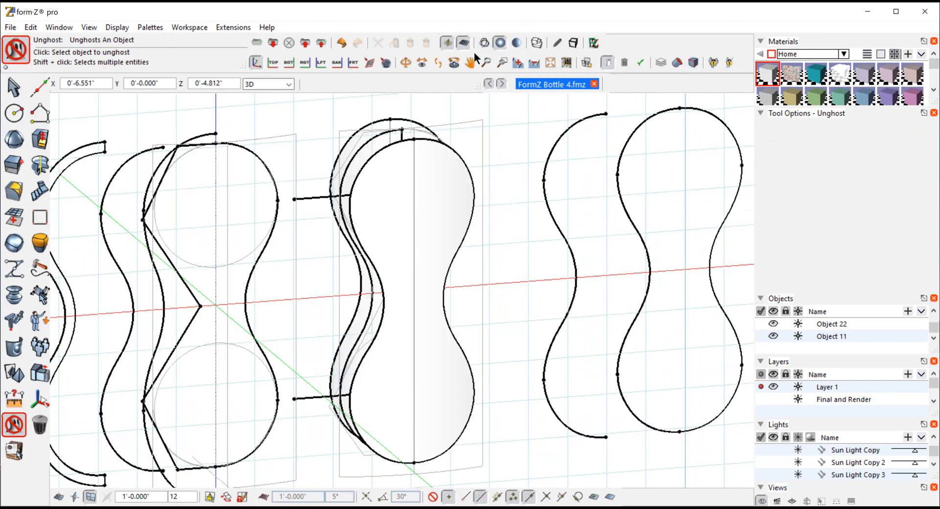
- Try a left-justified 2D wall 0.250 in wide on the half side profile, using wireframe display in the front view
left_click(406, 62)
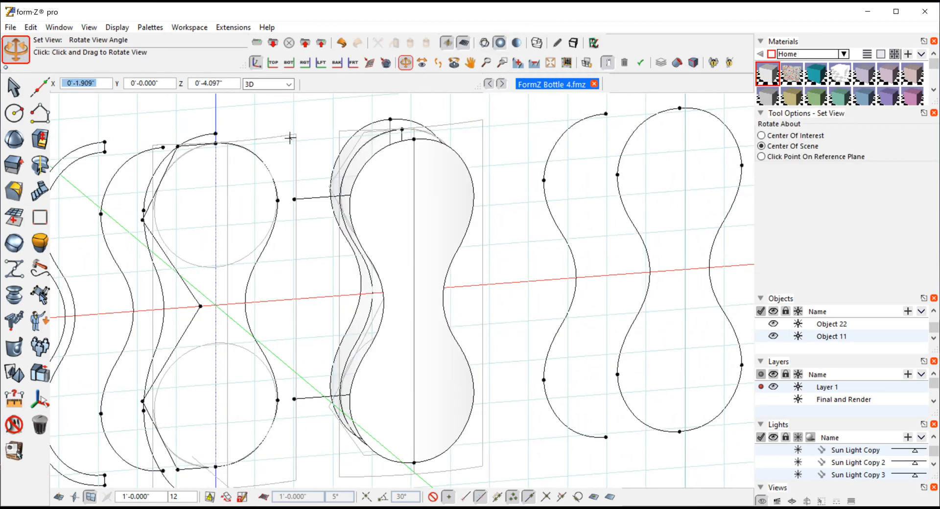
mouse_move(290, 138)
left_mouse_down()
mouse_move(297, 156)
mouse_move(382, 145)
mouse_move(276, 139)
mouse_move(256, 115)
mouse_move(307, 142)
mouse_move(389, 156)
left_mouse_up()
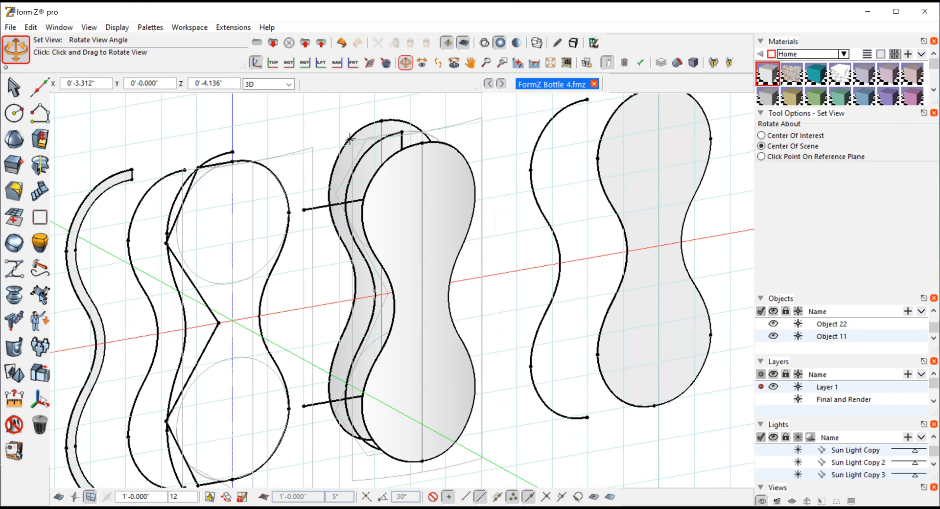
left_click(13, 87)
left_click(364, 156)
left_click(483, 43)
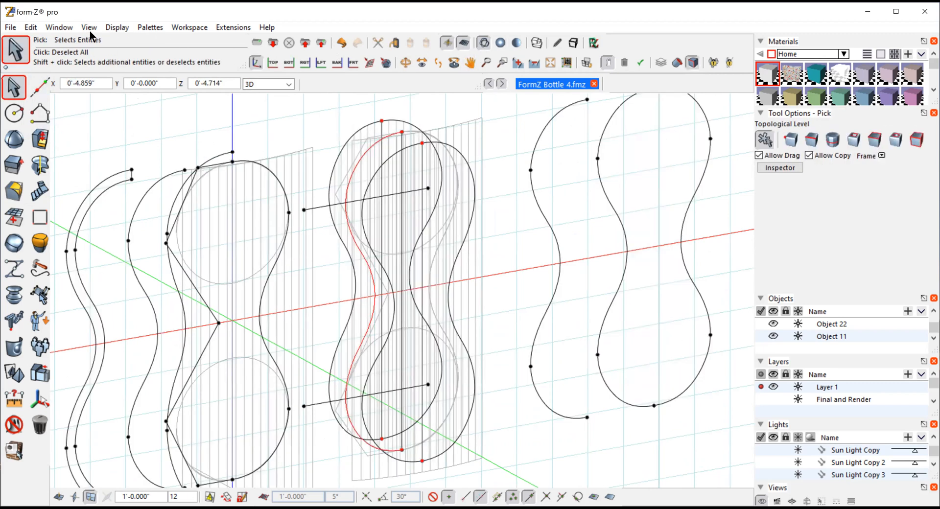
left_click(90, 28)
left_click(86, 281)
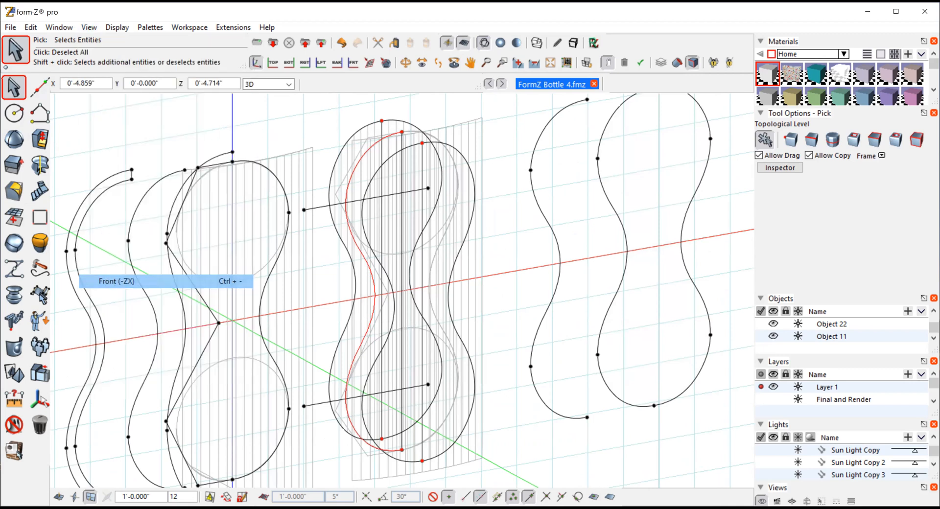
left_click(40, 218)
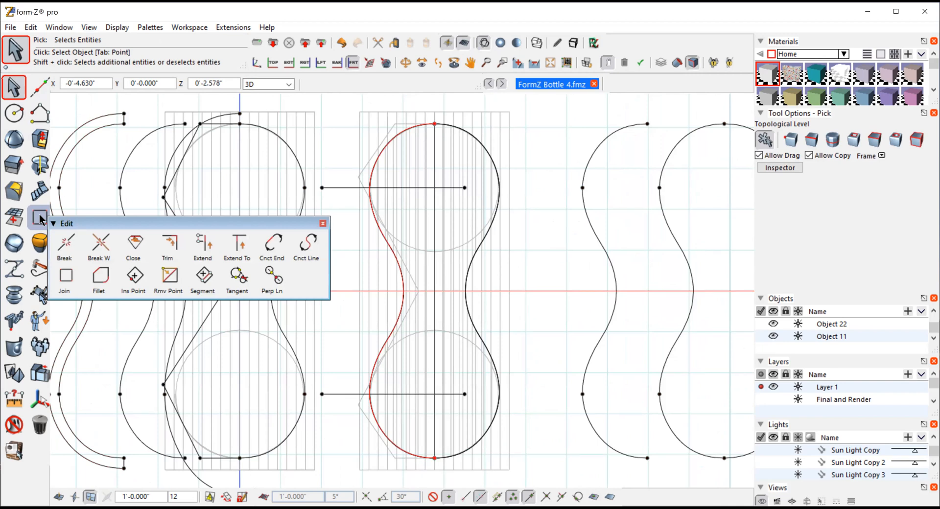
left_click(14, 167)
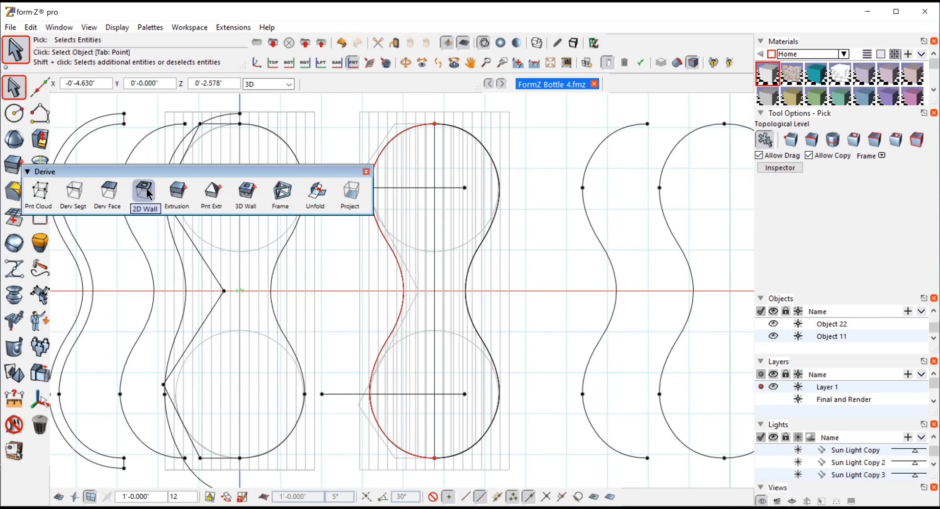
left_click(146, 192)
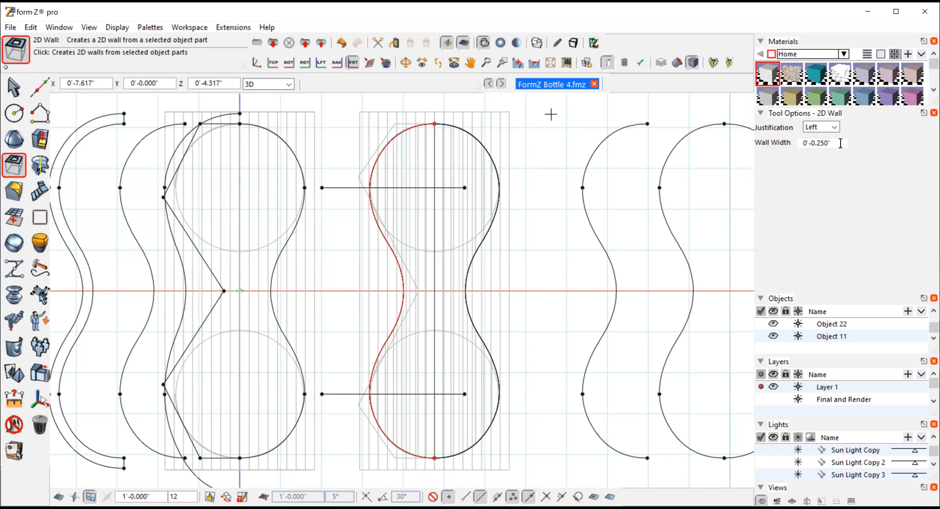
left_click(520, 165)
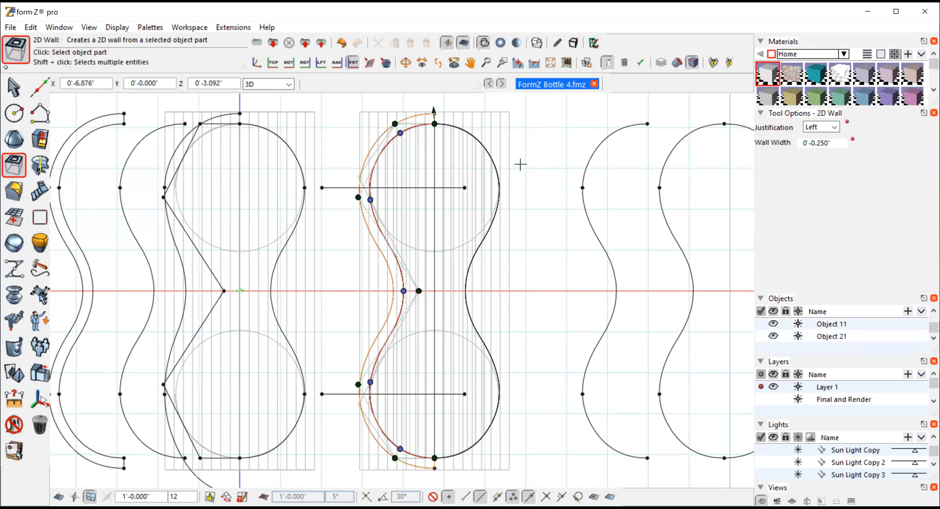
left_click(424, 111)
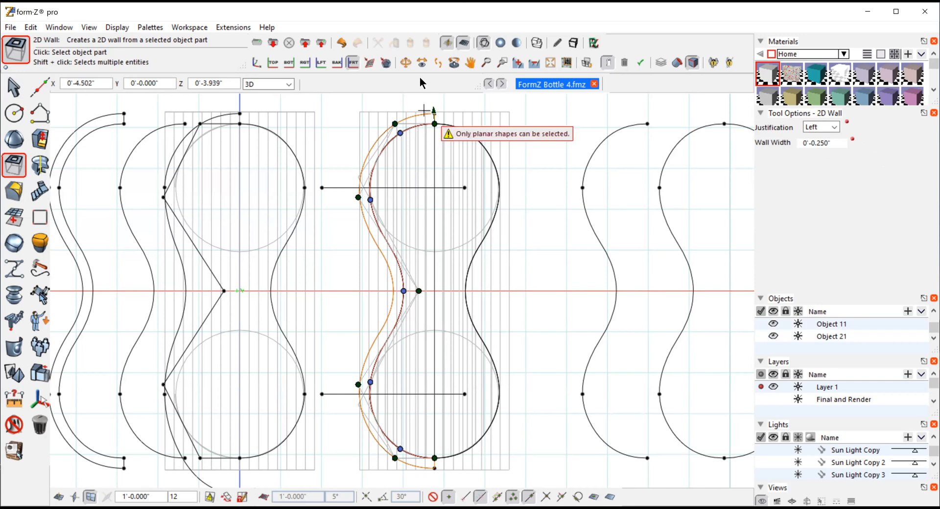
- Paint the 2D wall with the active plain white material in shaded 3D display
left_click(12, 87)
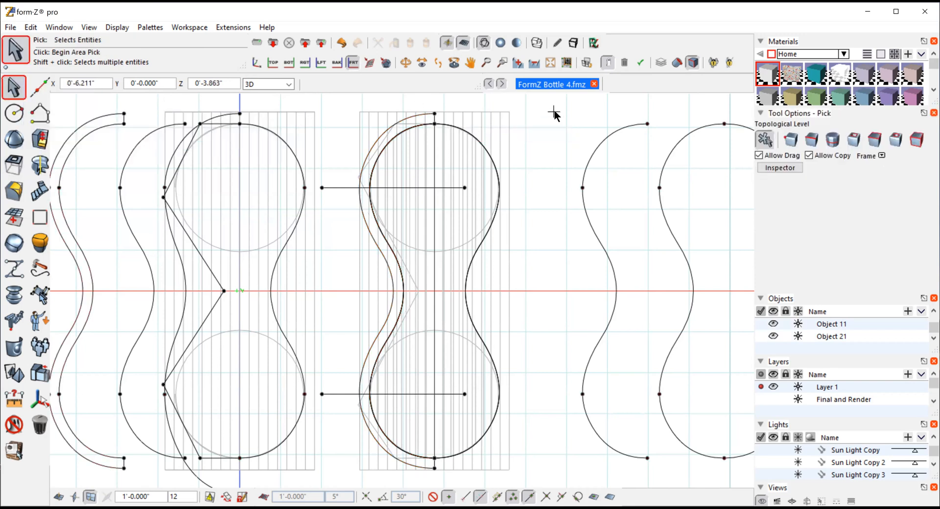
left_click(408, 118)
left_click(500, 43)
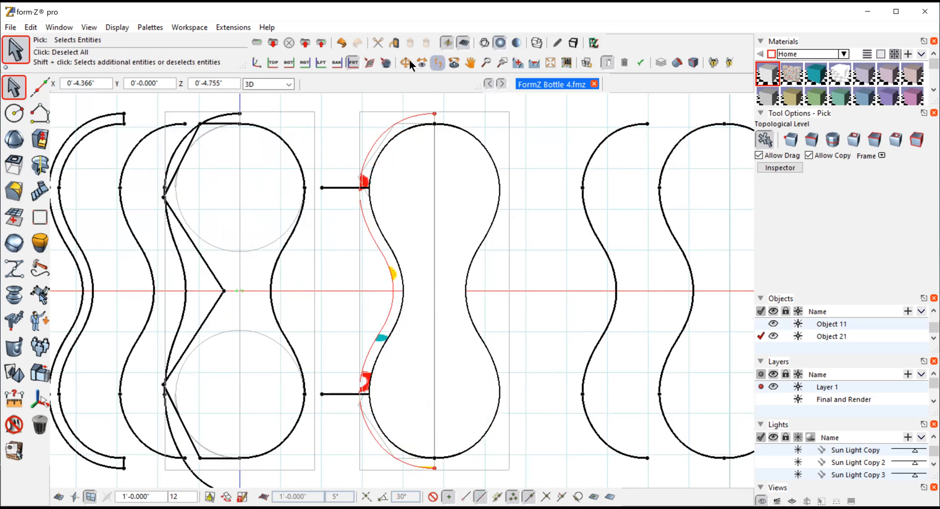
left_click(405, 63)
mouse_move(516, 159)
left_mouse_down()
mouse_move(515, 184)
mouse_move(445, 261)
mouse_move(689, 192)
mouse_move(678, 163)
left_mouse_up()
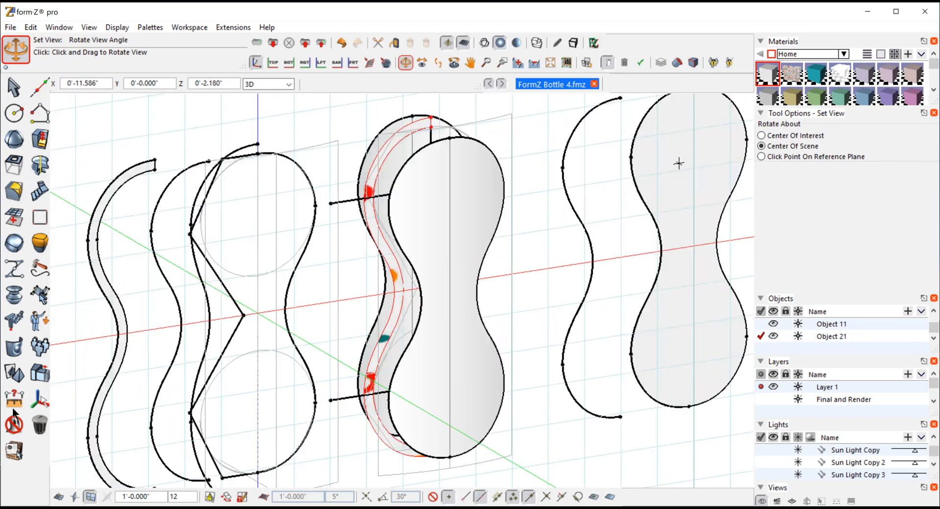
left_click_drag(13, 427, 36, 453)
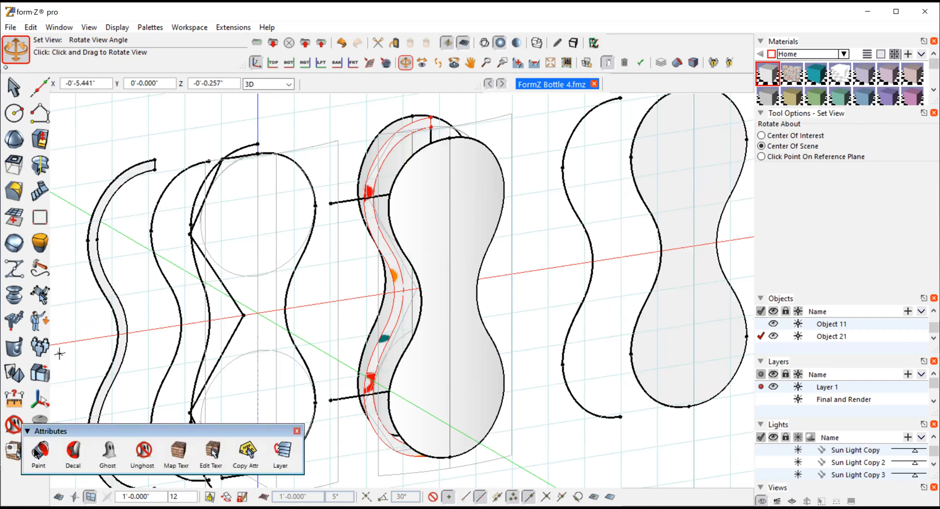
left_click(38, 453)
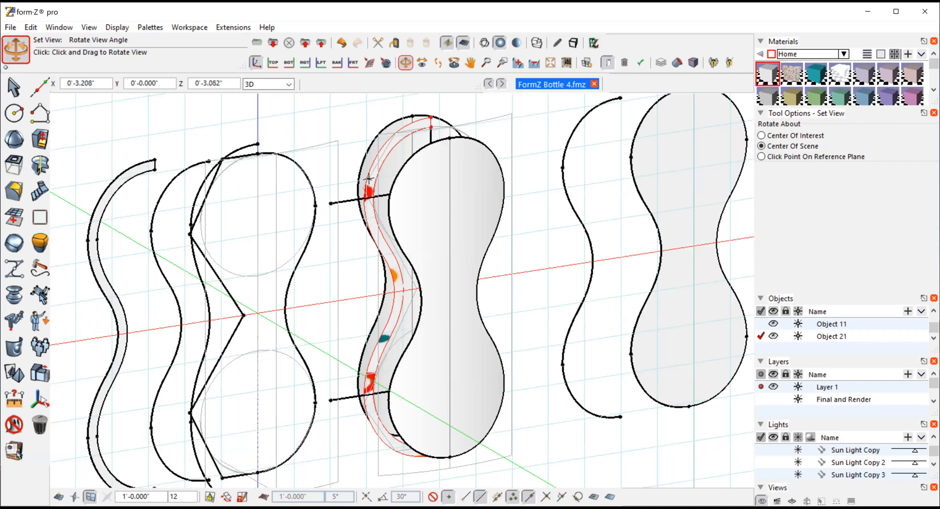
left_click_drag(14, 426, 39, 453)
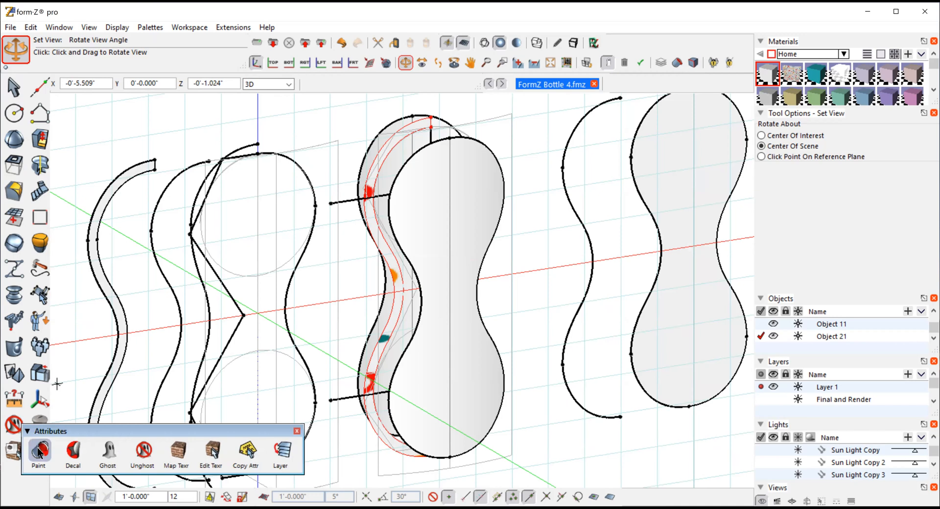
left_click(38, 451)
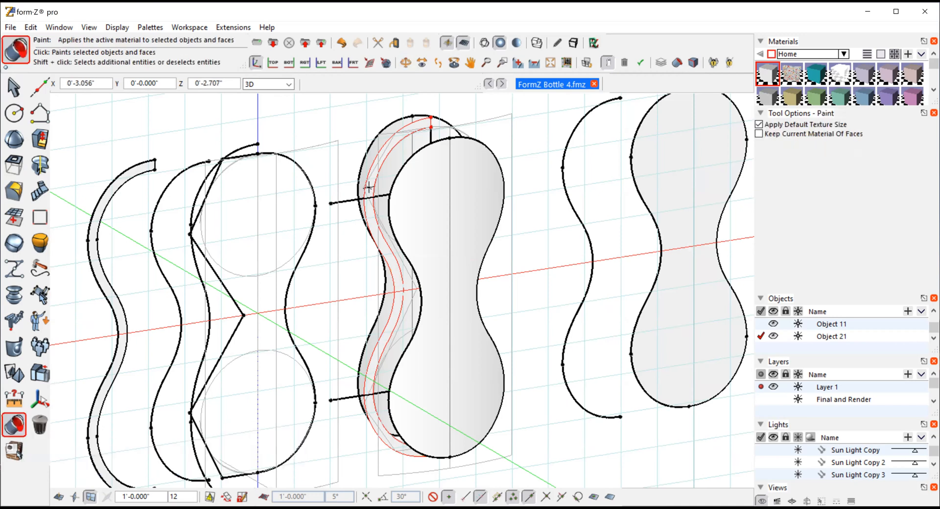
- Derive a separate joined curve from the outer edge of the 2D wall, picking at edge level
left_click(406, 62)
left_click_drag(507, 262, 74, 110)
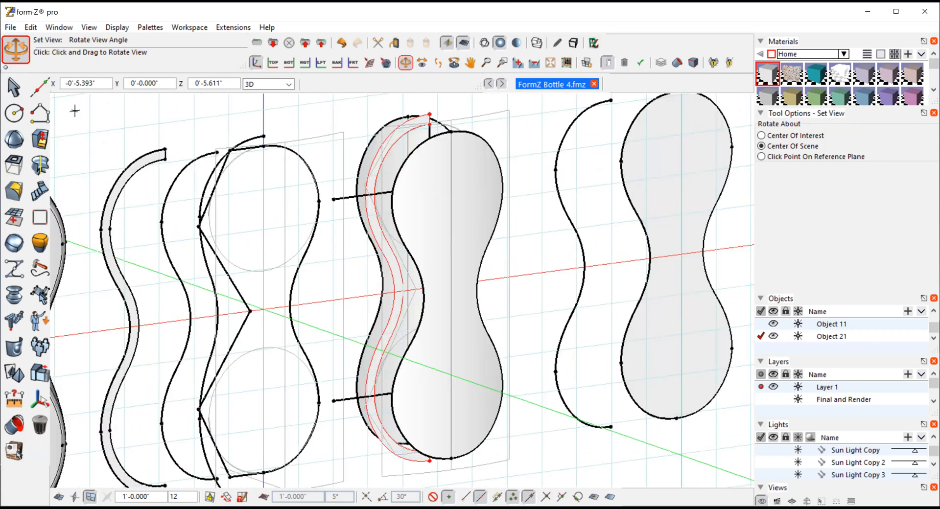
left_click(534, 116)
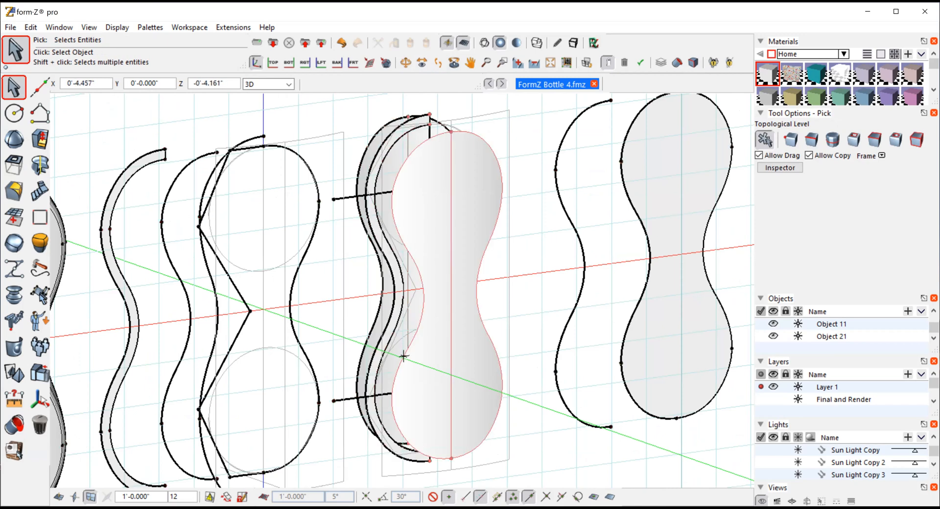
left_click(811, 140)
left_click(366, 169)
left_click(10, 167)
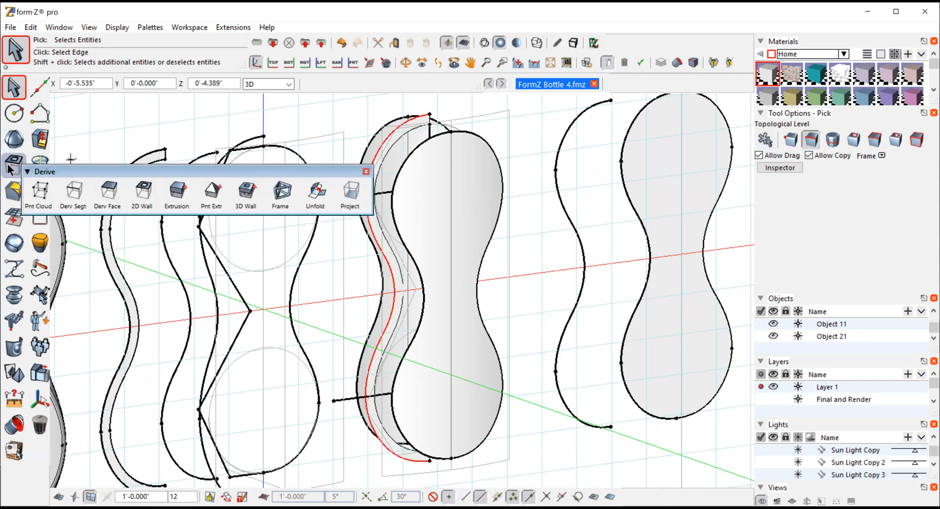
left_click(74, 192)
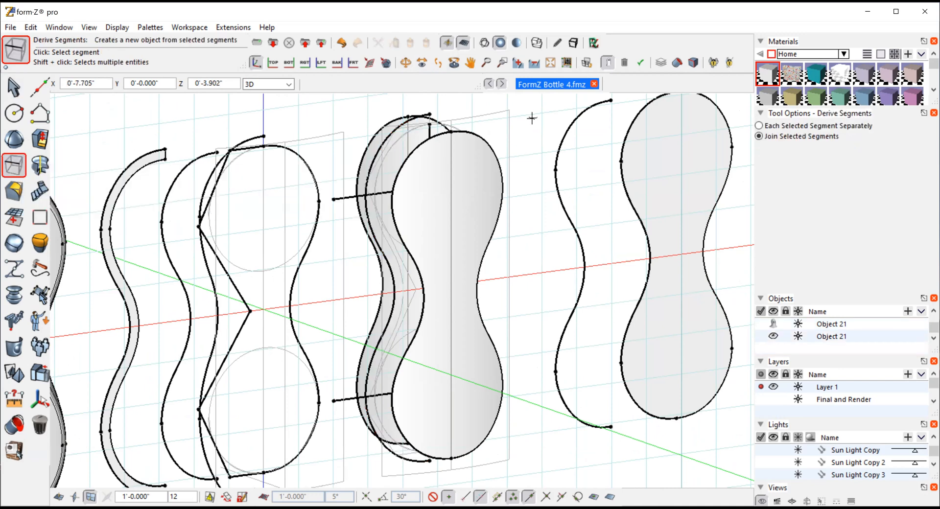
- Try a tangent loft through the front surface's side edge, the derived middle curve and the rear surface's side edge, without tangency or caps
left_click(407, 61)
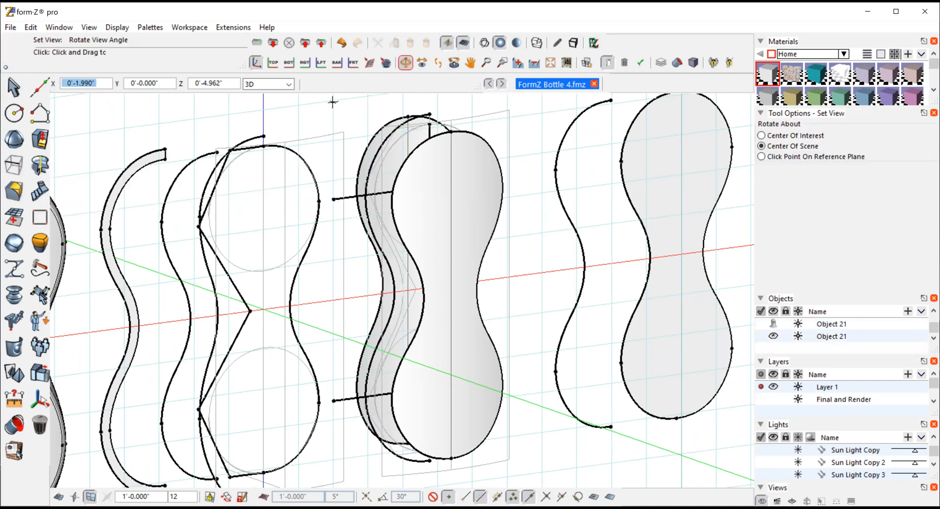
left_click_drag(332, 104, 412, 122)
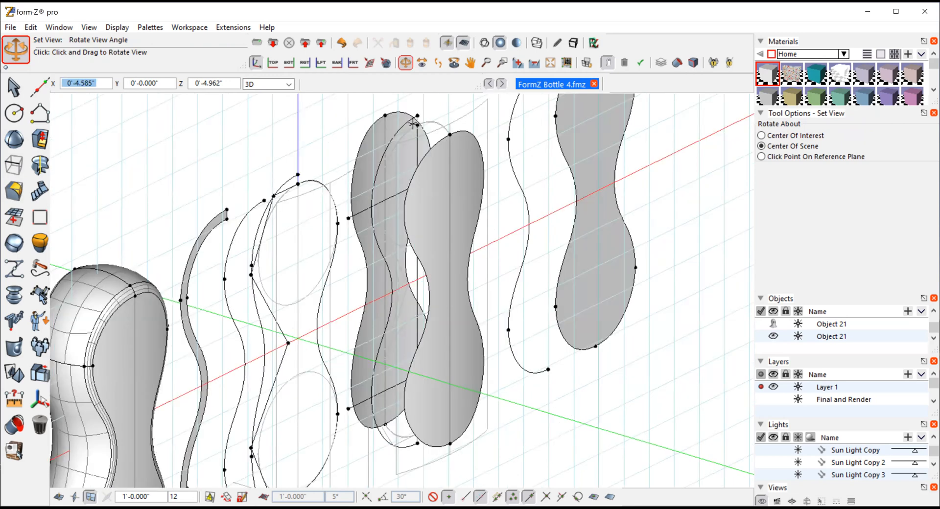
left_click(13, 87)
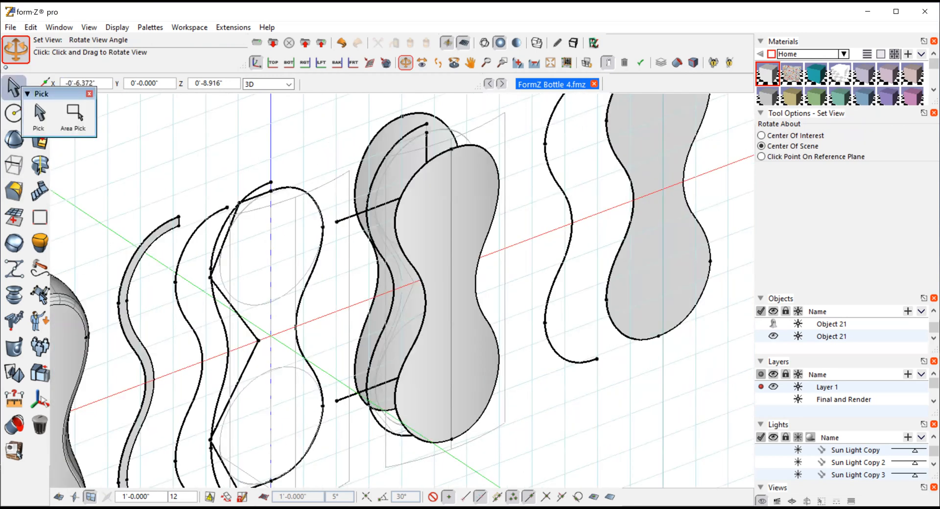
left_click(39, 113)
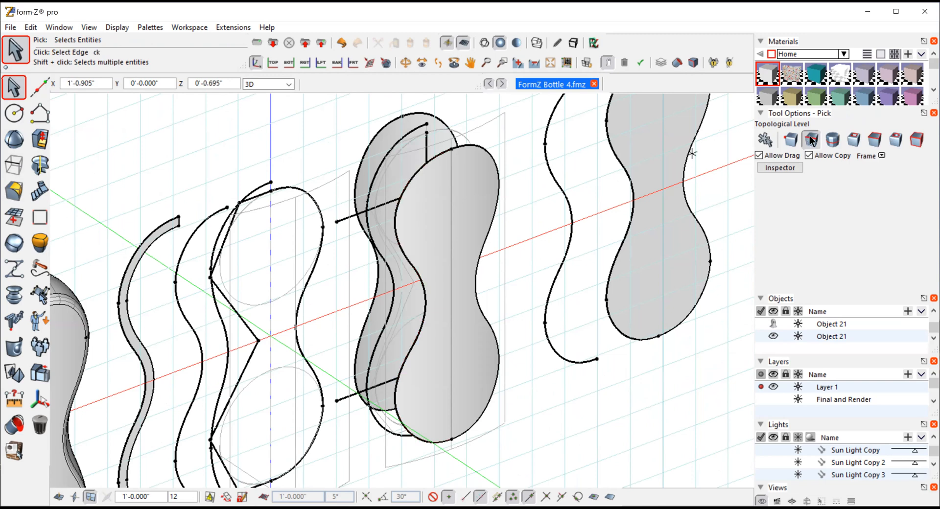
left_click(416, 174)
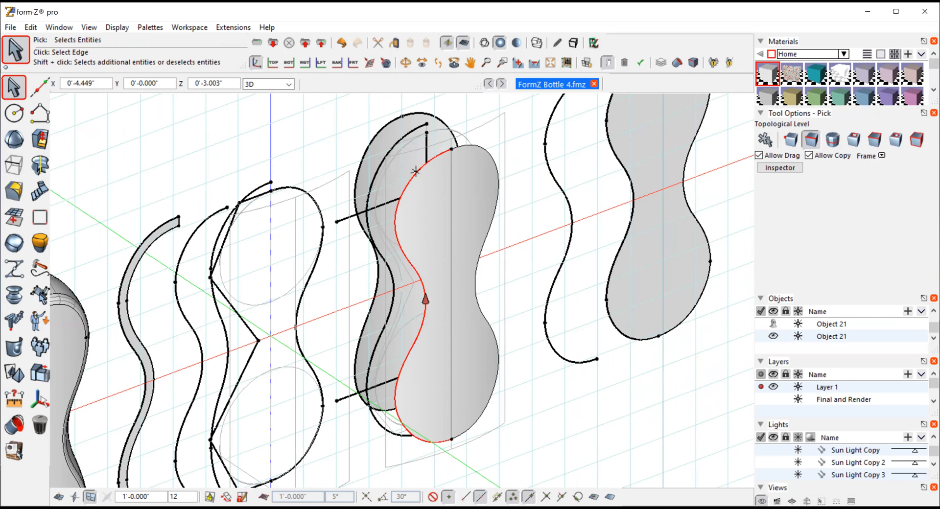
left_click(371, 142, "shift")
left_click(13, 190)
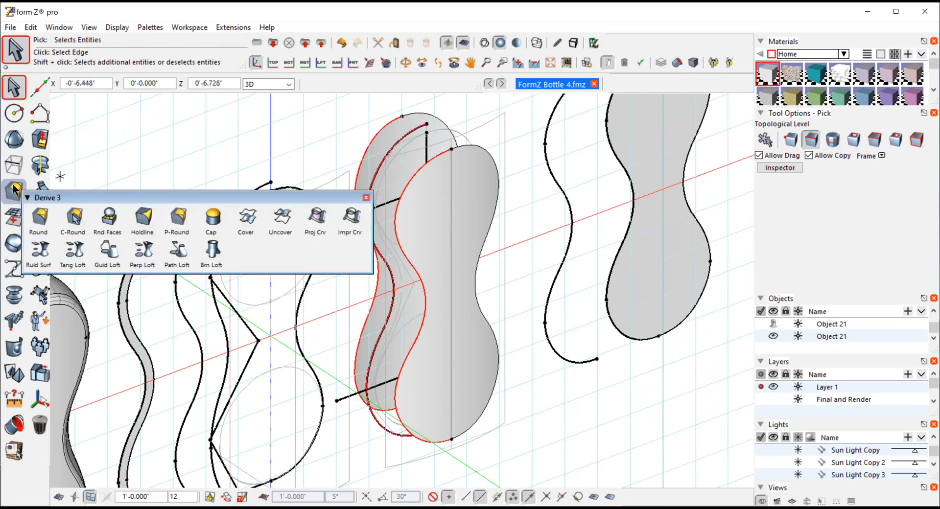
left_click(74, 250)
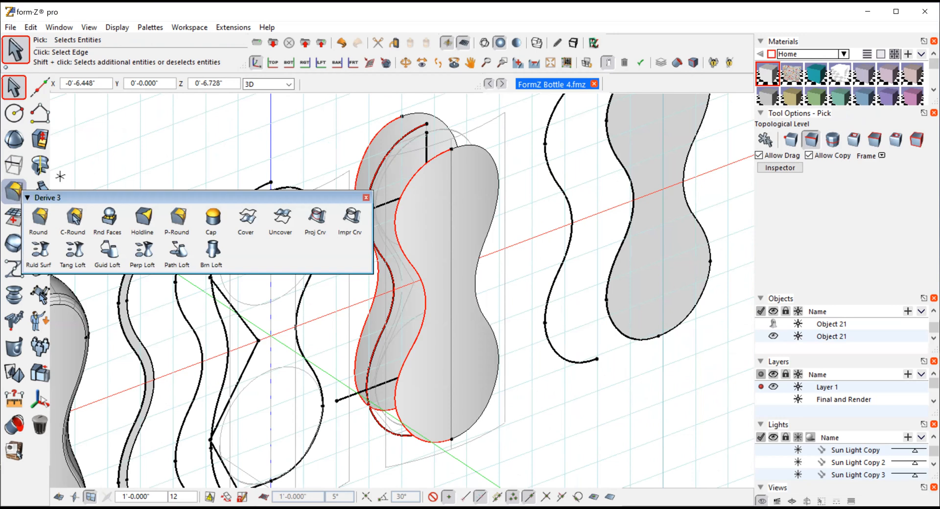
left_click(556, 406)
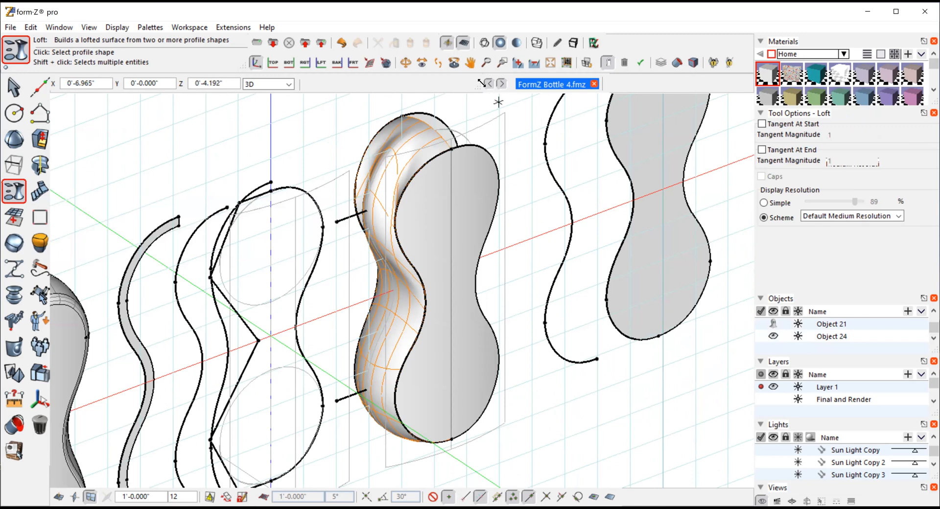
- Examine the lofted side surface from several angles in shaded display, and return to wireframe display
left_click(405, 63)
left_click_drag(511, 382, 605, 283)
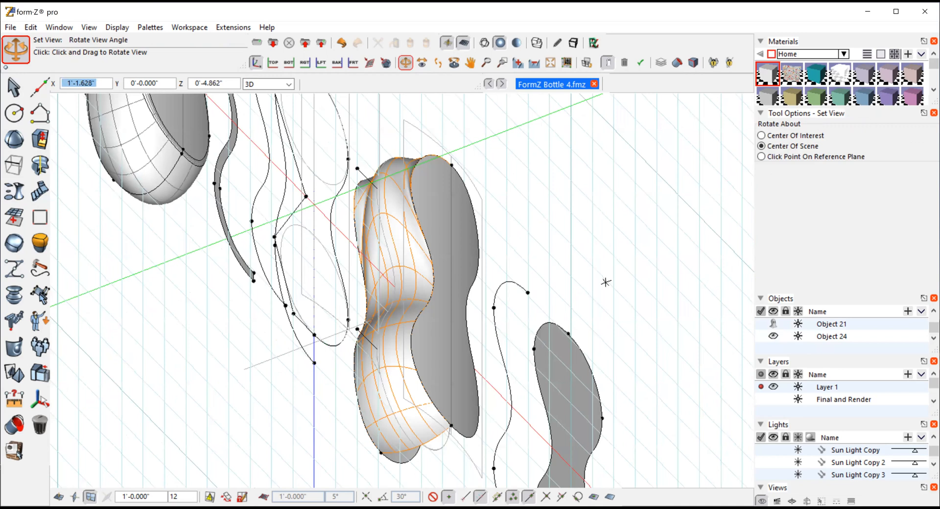
left_click_drag(606, 282, 484, 243)
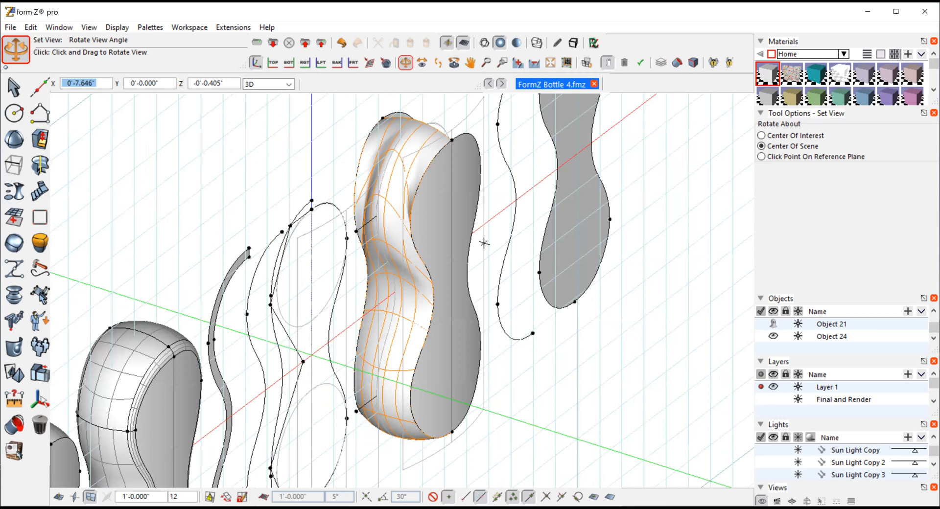
left_click_drag(484, 243, 469, 161)
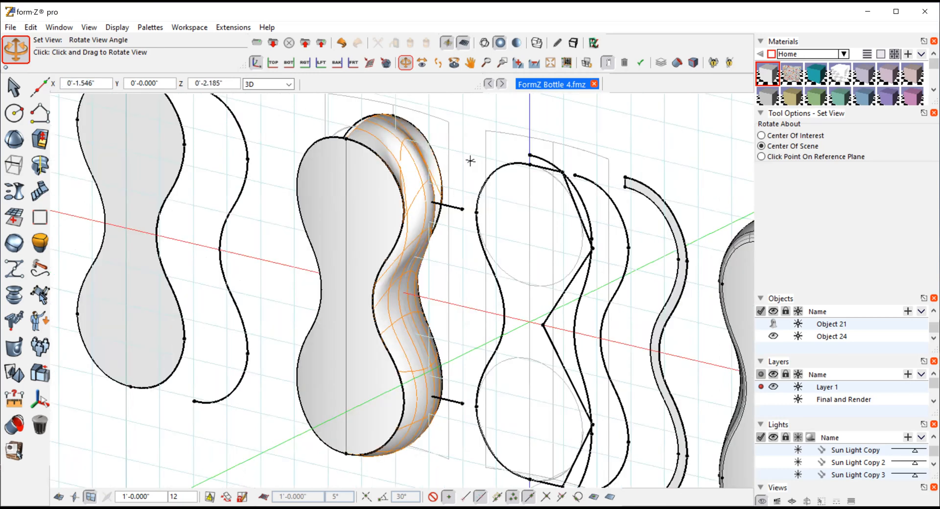
left_click(419, 62)
left_click(404, 63)
left_click_drag(649, 162, 262, 190)
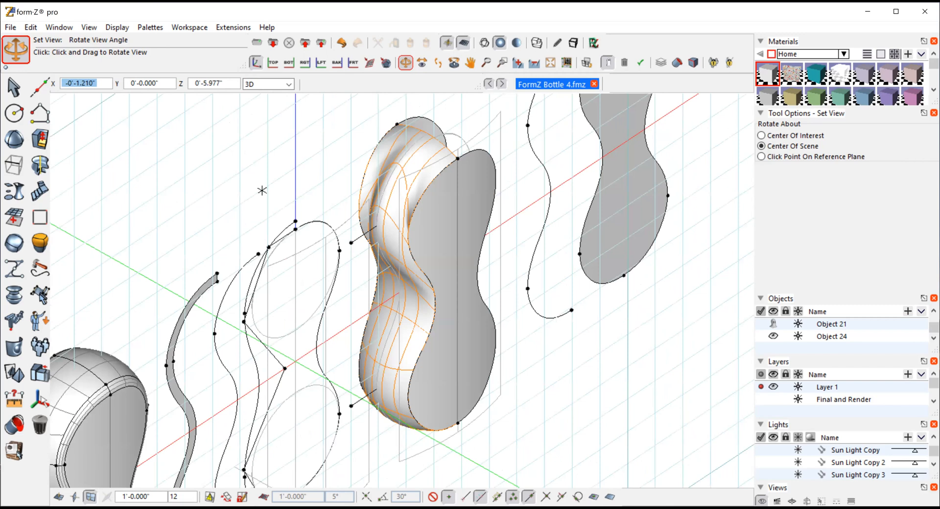
left_click_drag(261, 191, 474, 456)
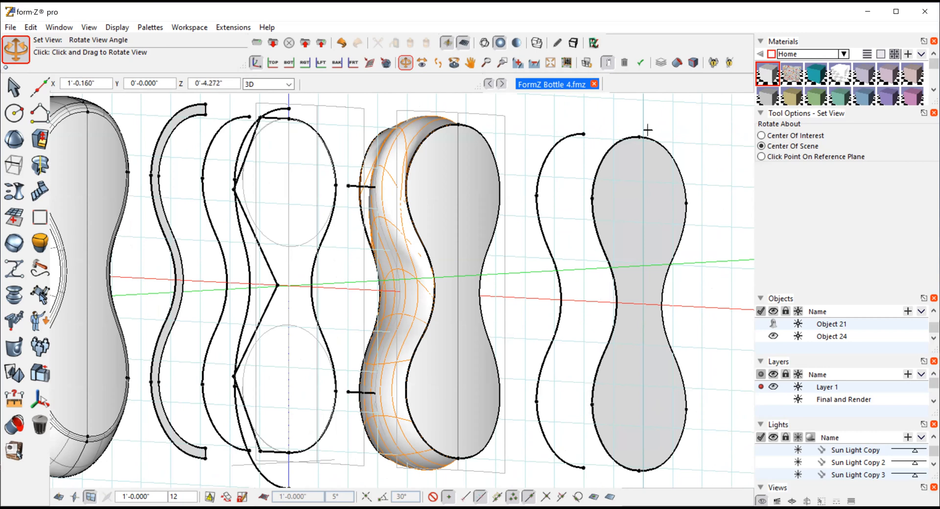
left_click_drag(447, 148, 362, 197)
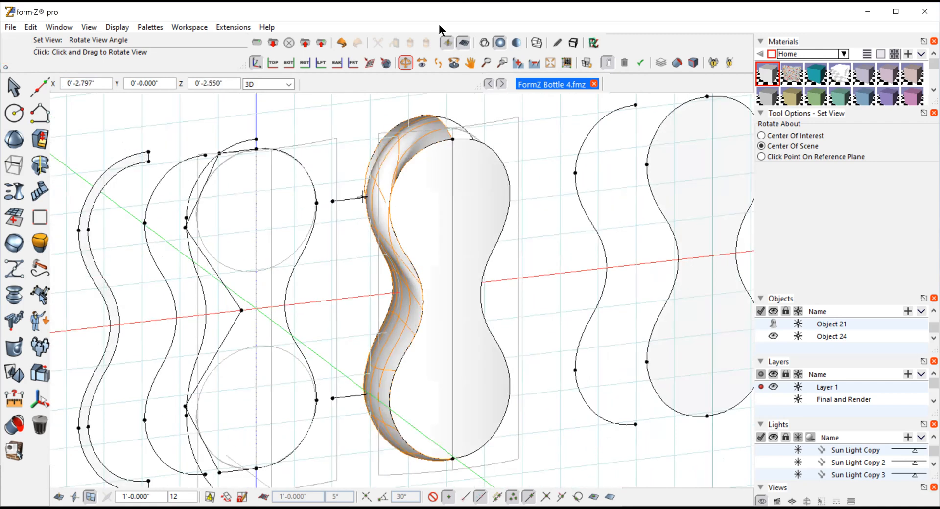
left_click(484, 42)
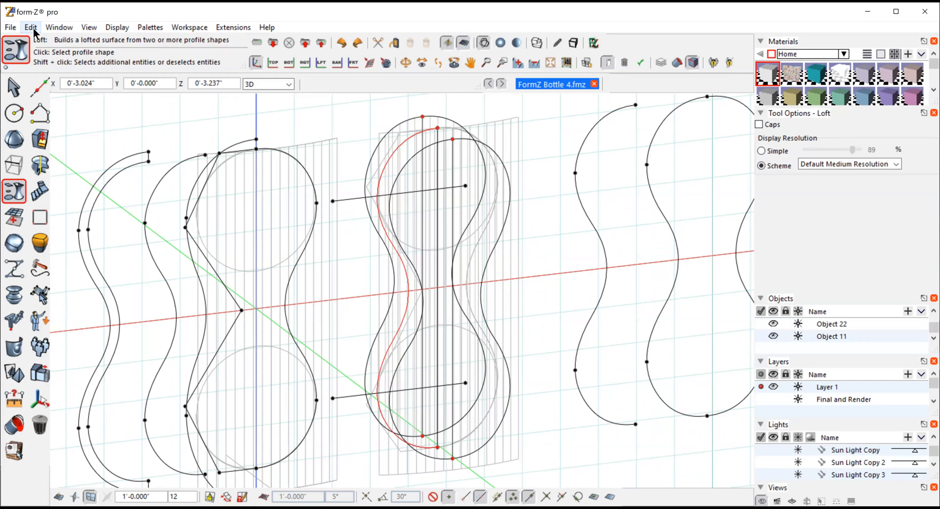
- Undo the loft, composite curve and trim operations back to the closed profile and the untrimmed 2D wall
left_click(32, 29)
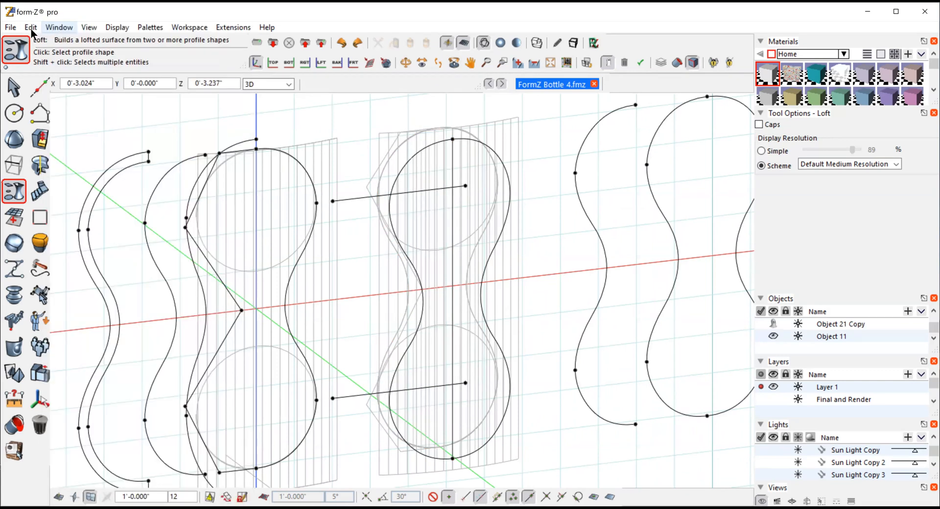
key("ctrl+z")
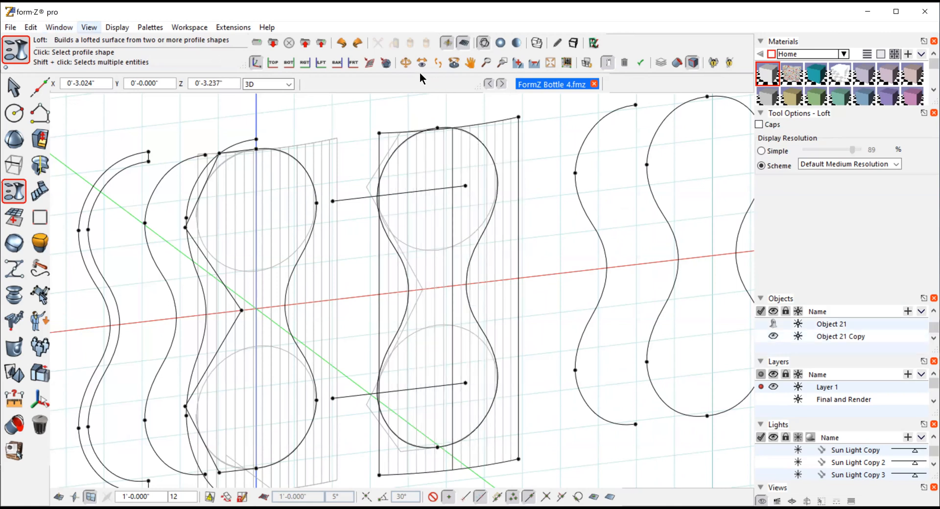
middle_click_drag(503, 286, 506, 249)
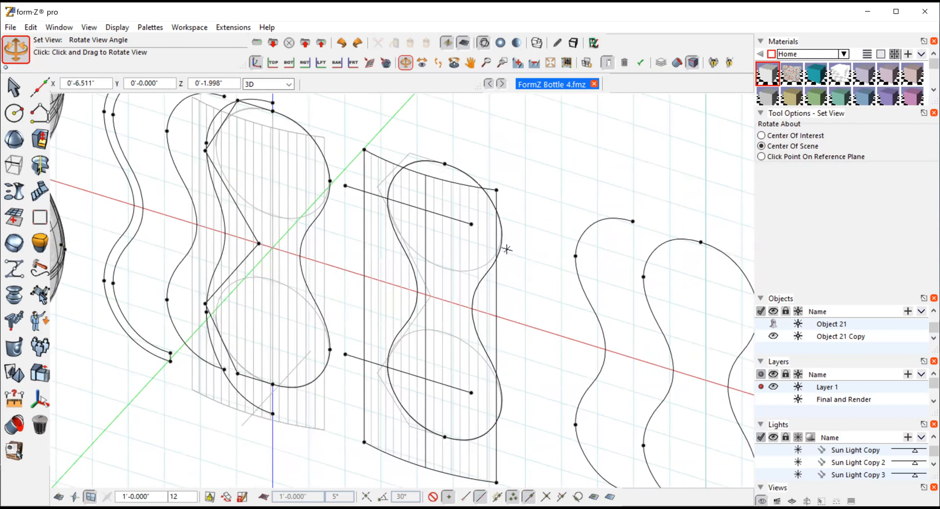
left_click(30, 27)
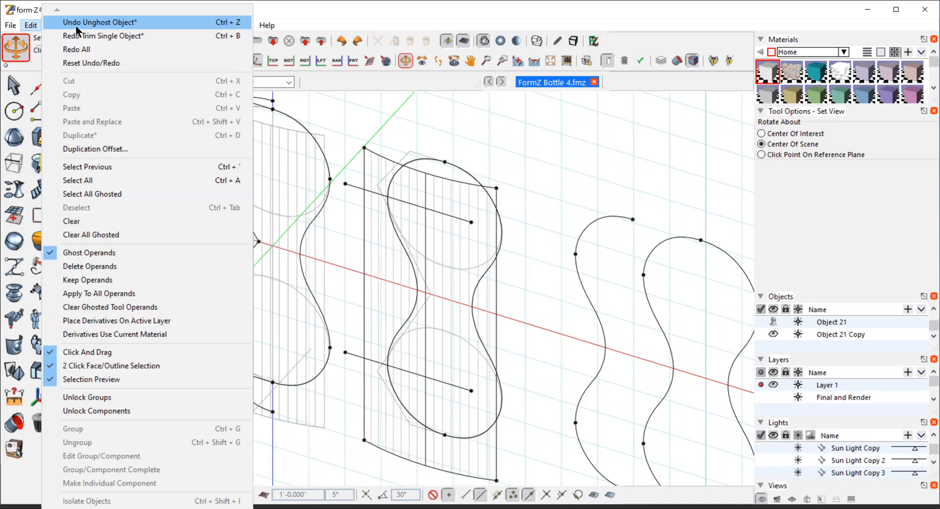
left_click(75, 34)
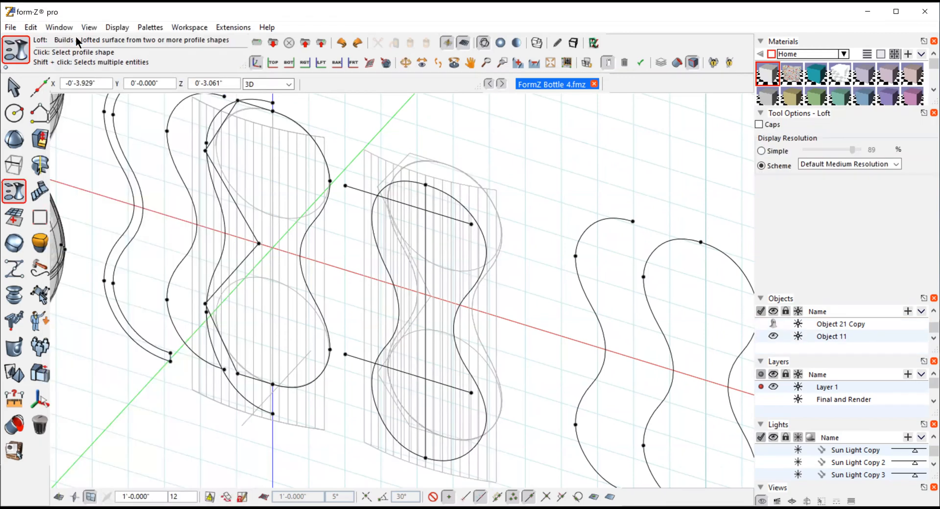
left_click(31, 27)
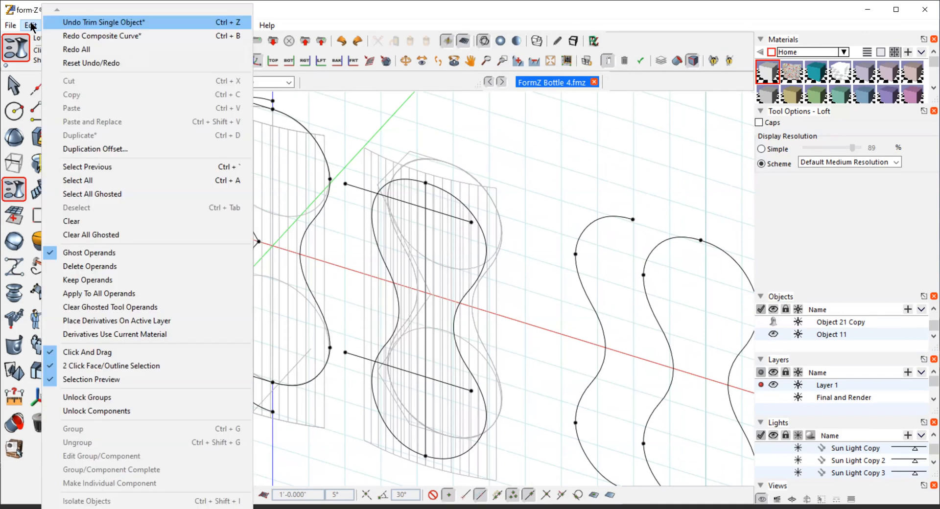
left_click(69, 25)
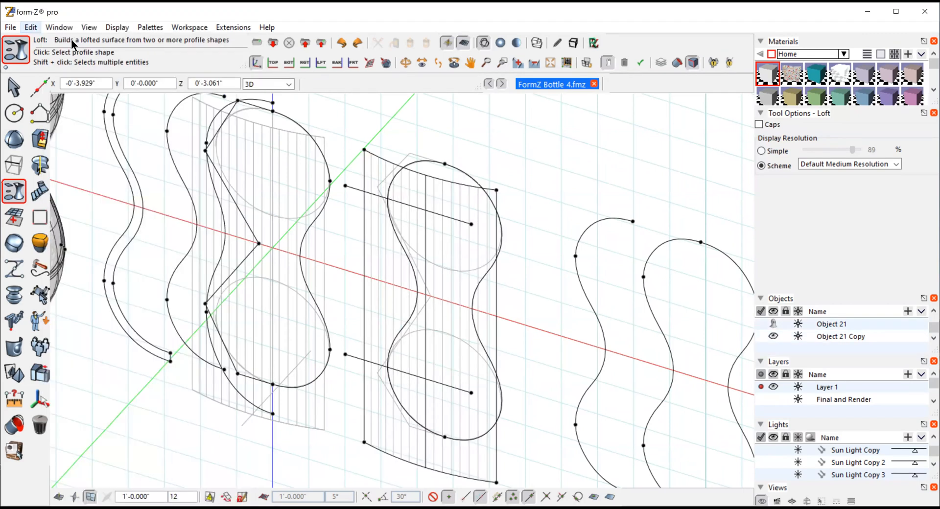
- Delete the closed hourglass profile curve at the 2D wall, picking it as a whole object with the automatic topological level
left_click(233, 27)
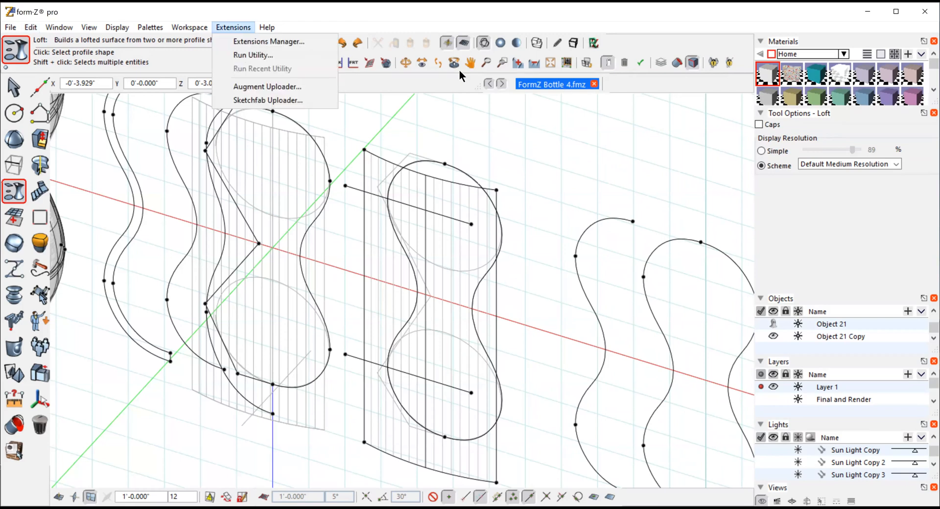
left_click(419, 62)
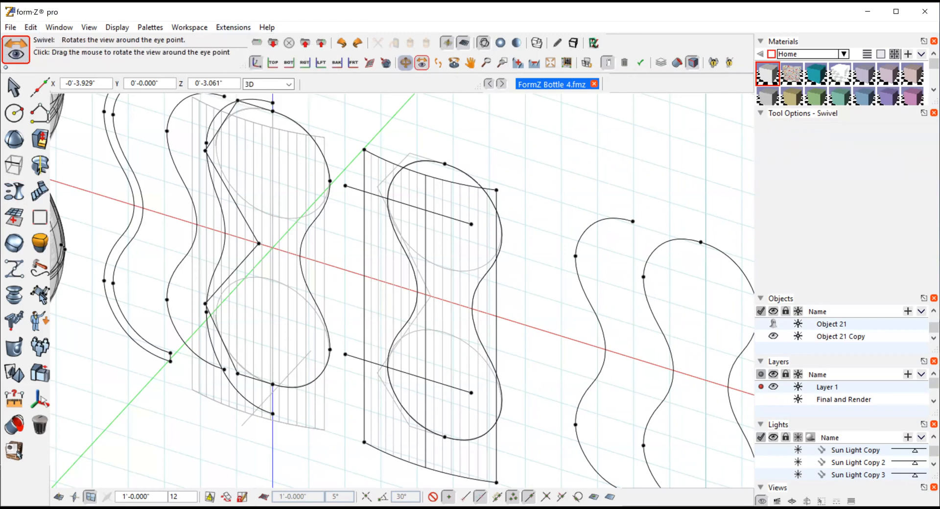
left_click(406, 63)
left_click_drag(547, 189, 507, 224)
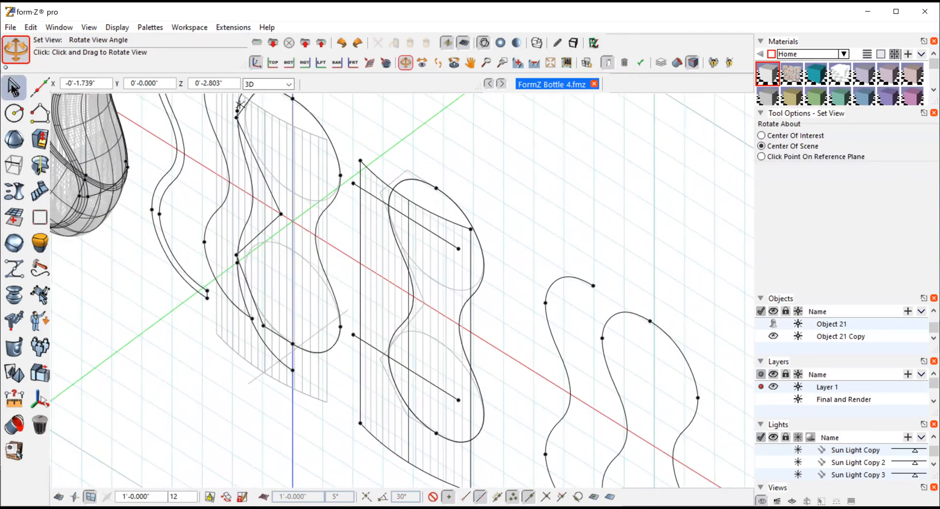
left_click(14, 87)
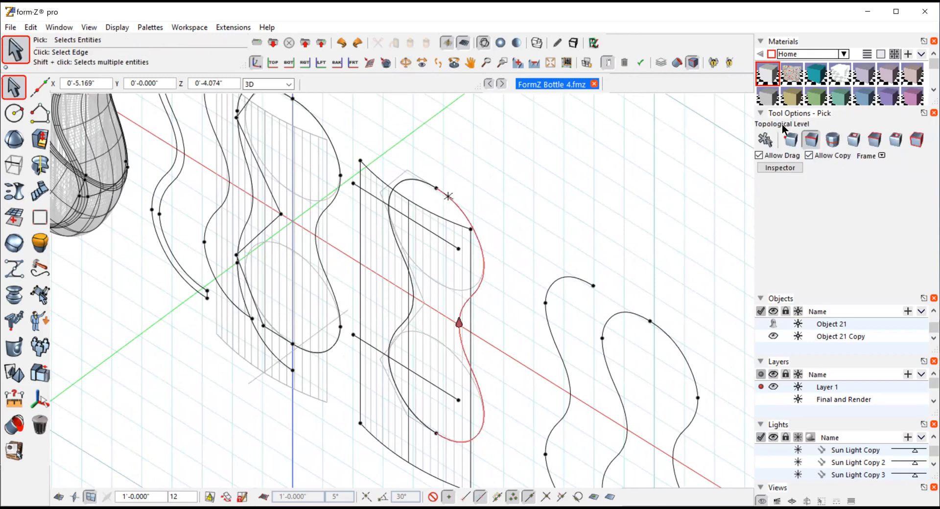
left_click(766, 140)
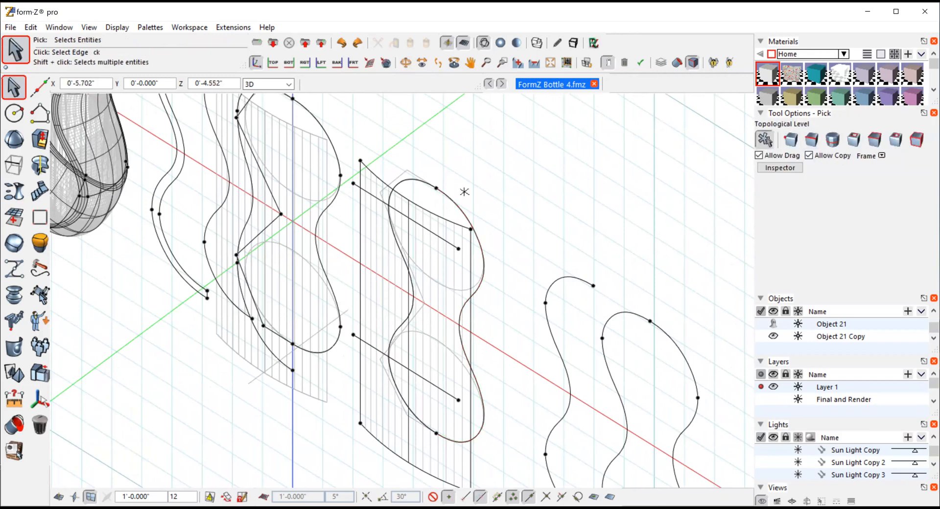
left_click(464, 191)
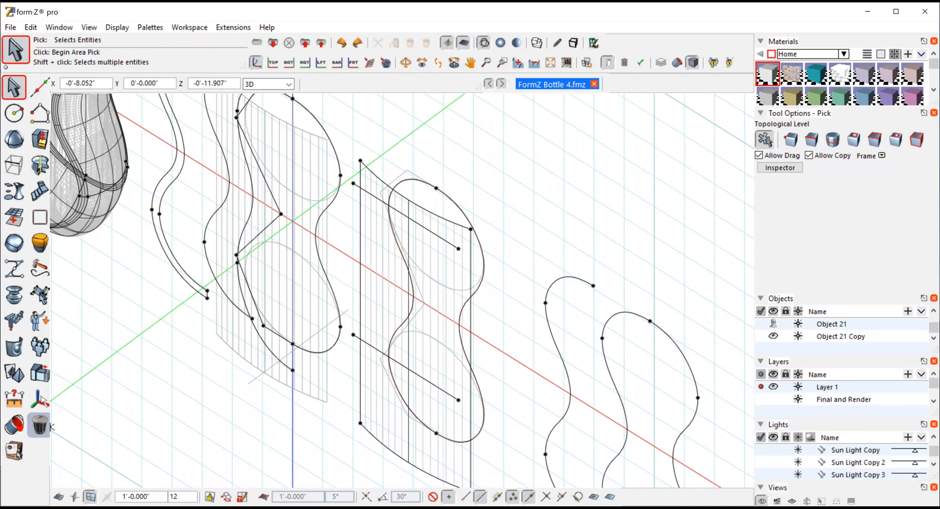
left_click(454, 201)
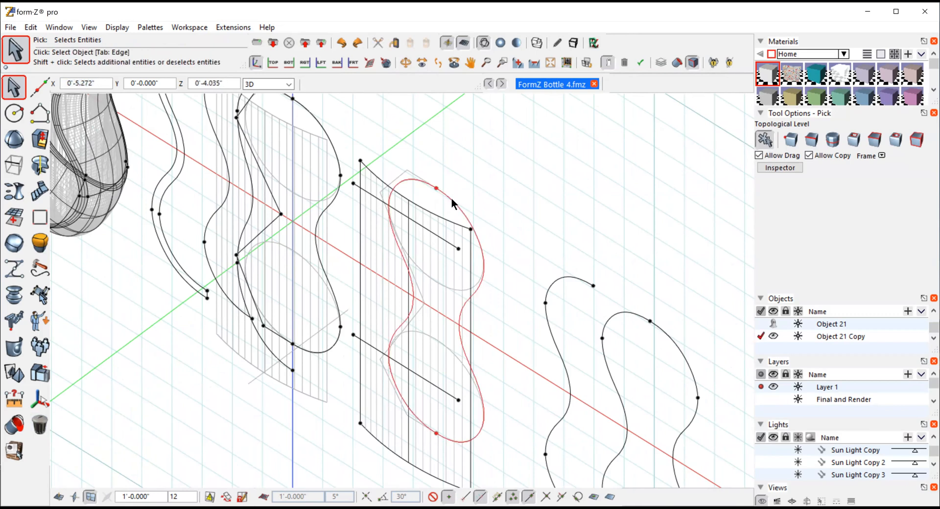
left_click(39, 424)
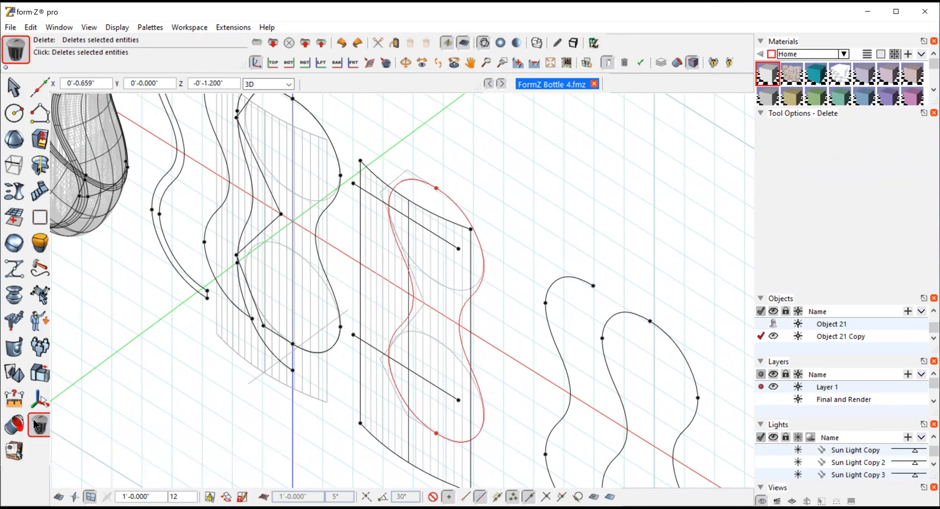
left_click(560, 158)
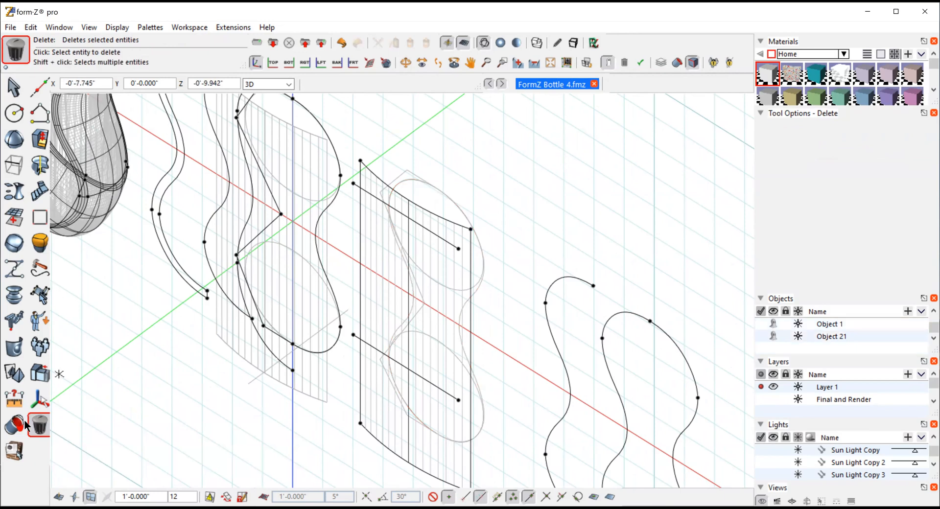
- Unghost the original profile halves at the 2D wall and delete the right half, keeping the left one
left_click(12, 430)
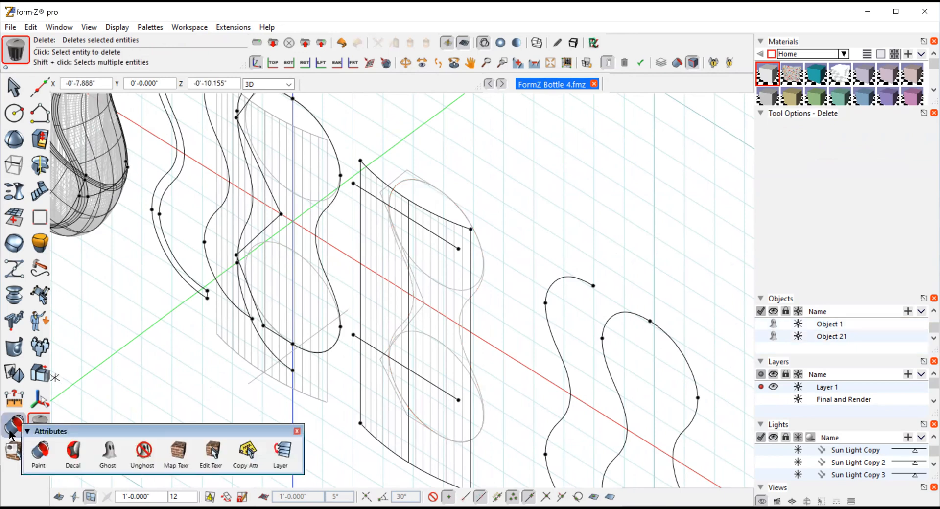
left_click(142, 455)
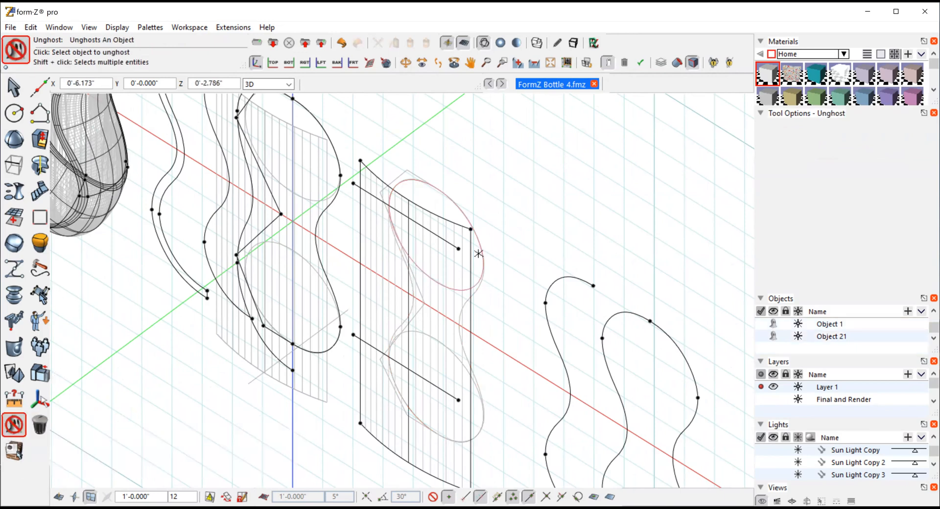
left_click(474, 295)
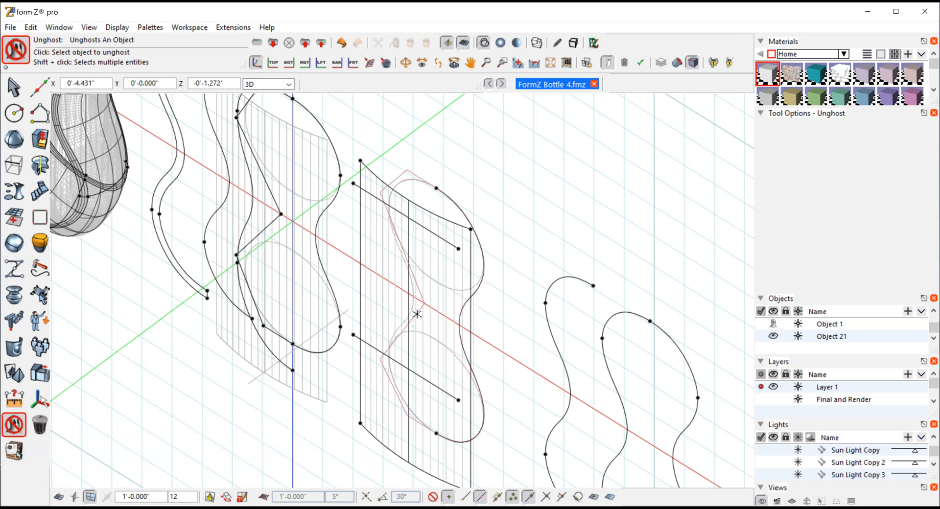
left_click(40, 424)
left_click(461, 316)
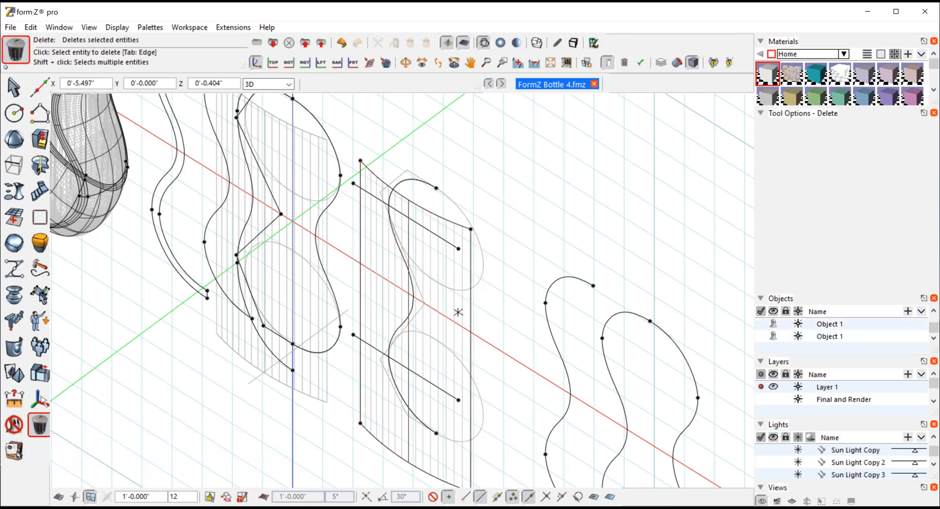
- Break the left profile curve at the upper horizontal line using Break With, with Opening off
left_click(405, 62)
left_click_drag(504, 195, 669, 150)
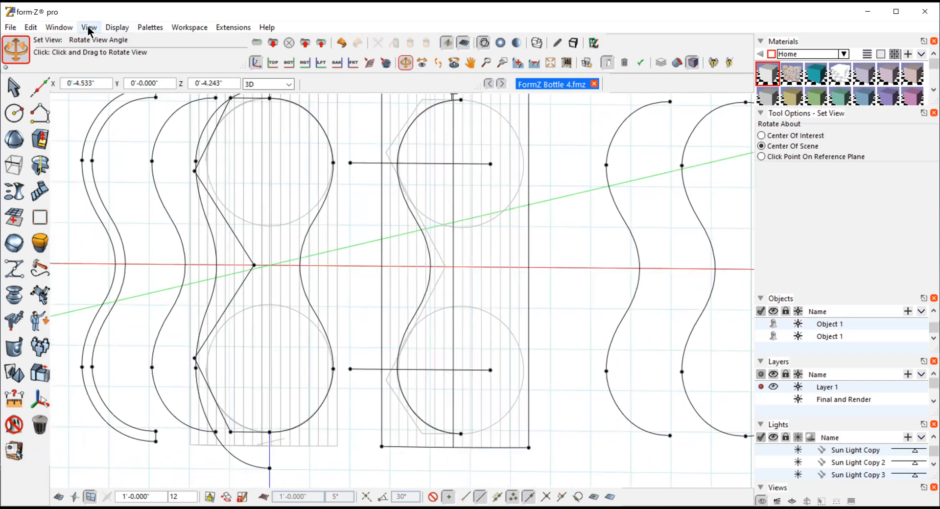
key("alt+v")
left_click(111, 282)
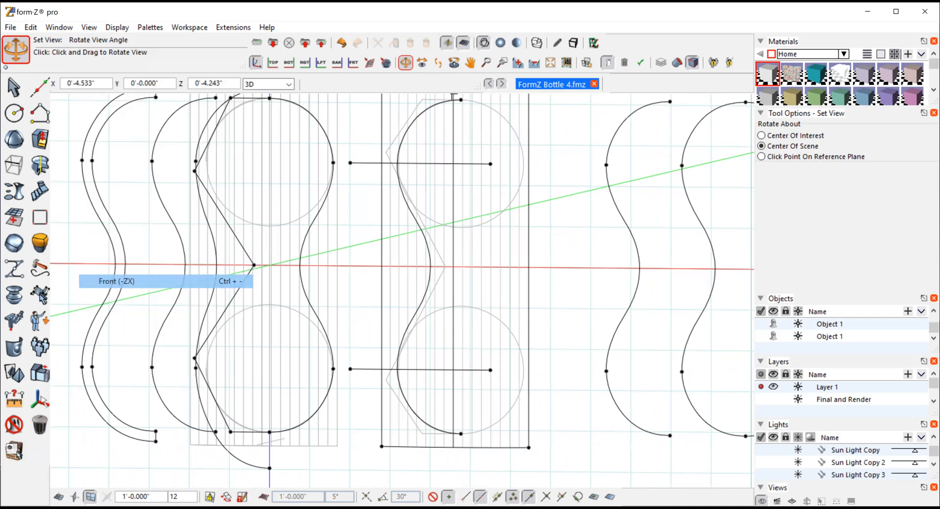
left_click(470, 62)
left_click_drag(567, 186, 542, 223)
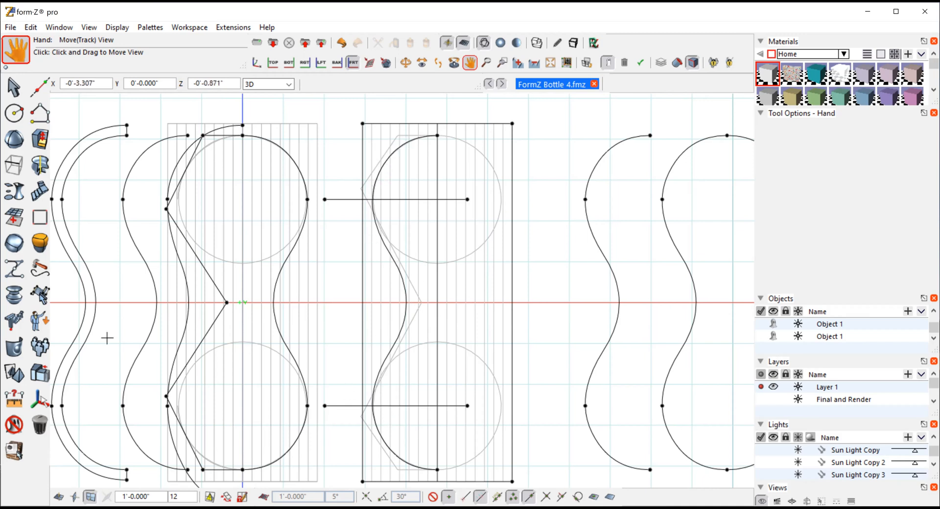
left_click(37, 217)
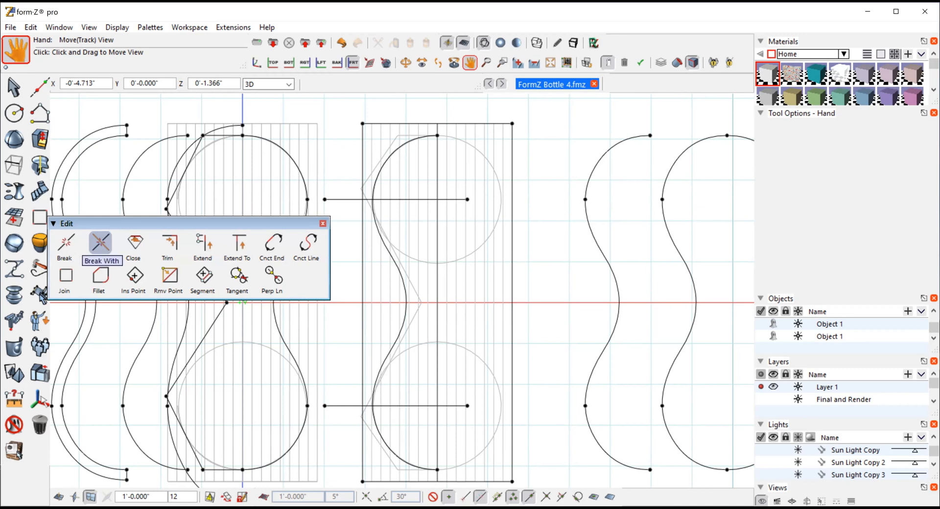
left_click(100, 242)
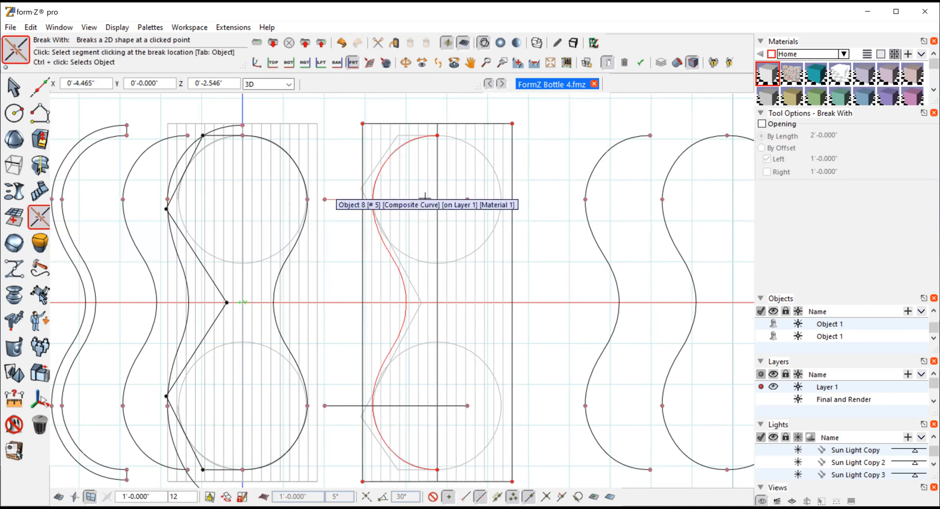
left_click(425, 196)
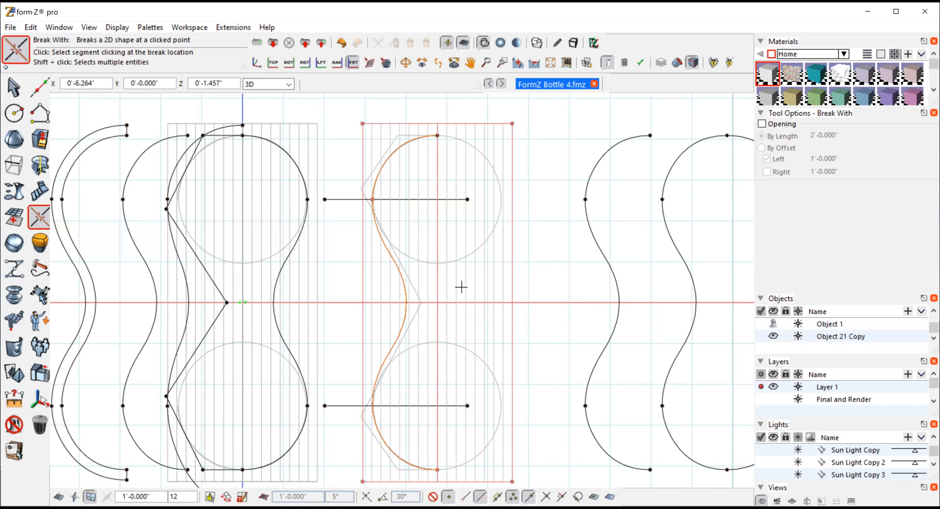
- Break the remaining lower part of the left profile curve at the lower horizontal line
left_click(402, 326)
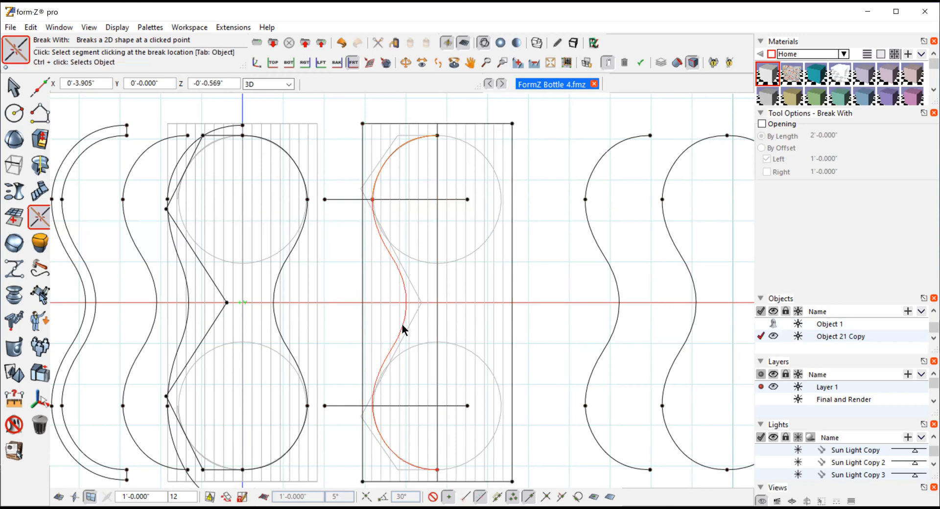
left_click(409, 406)
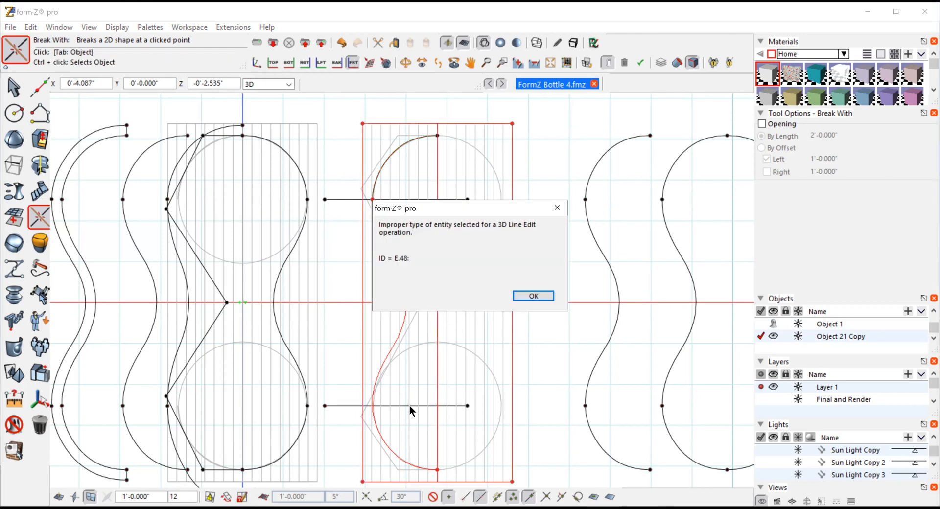
left_click(532, 296)
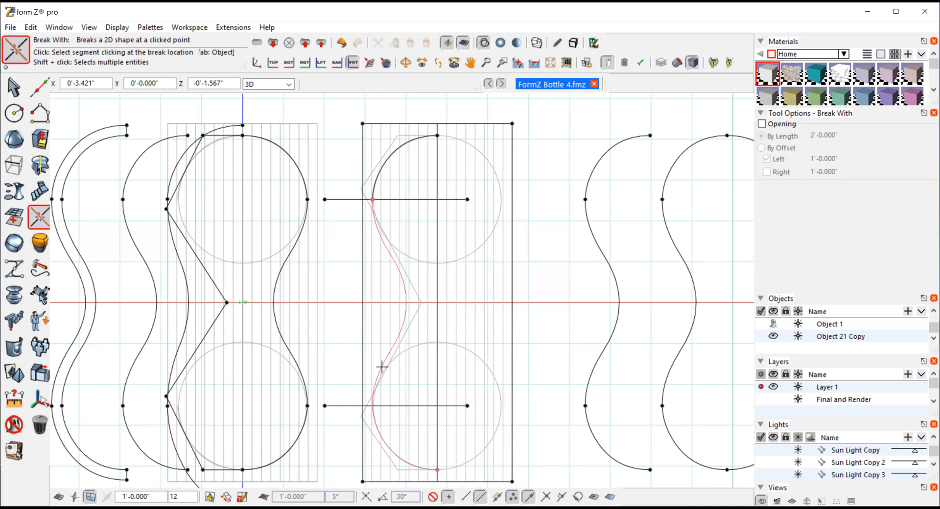
left_click(398, 406)
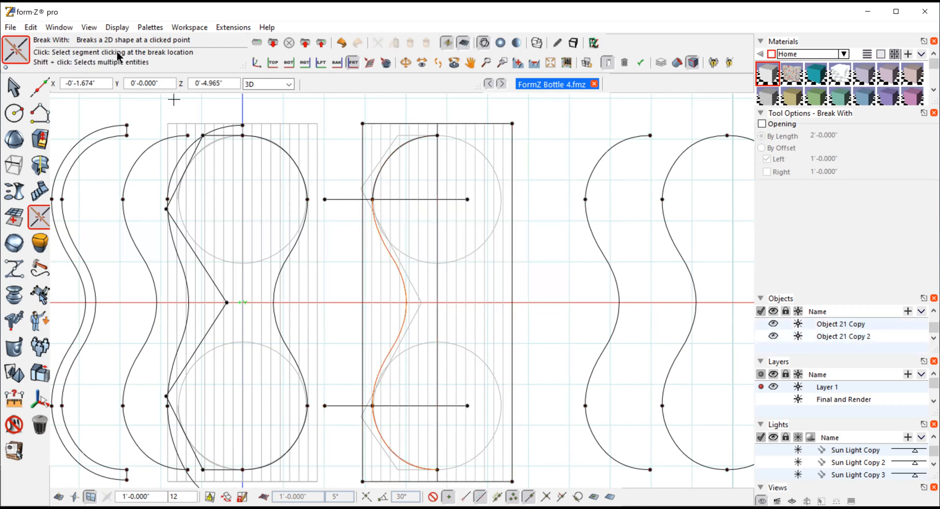
- Mirror the three segments of the left profile curve as copies about a drawn vertical axis through the profile's end points
left_click(14, 90)
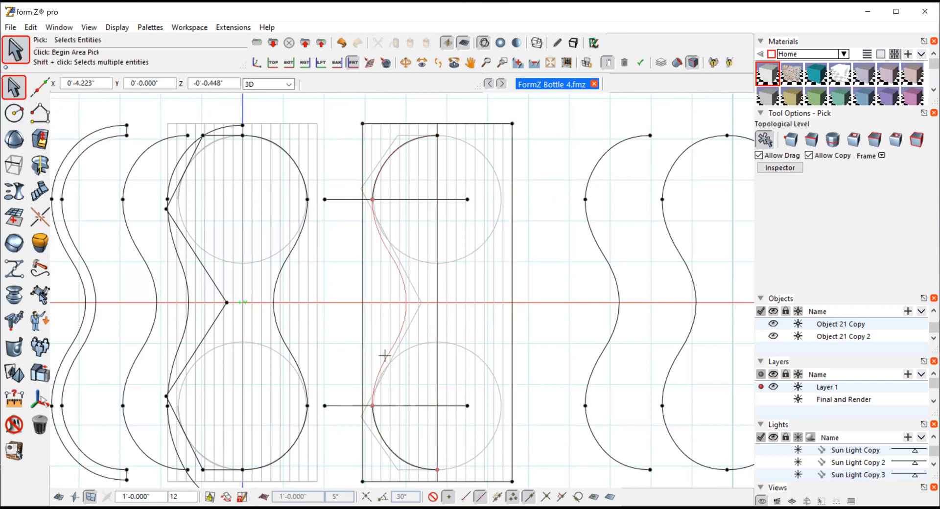
left_click(381, 435)
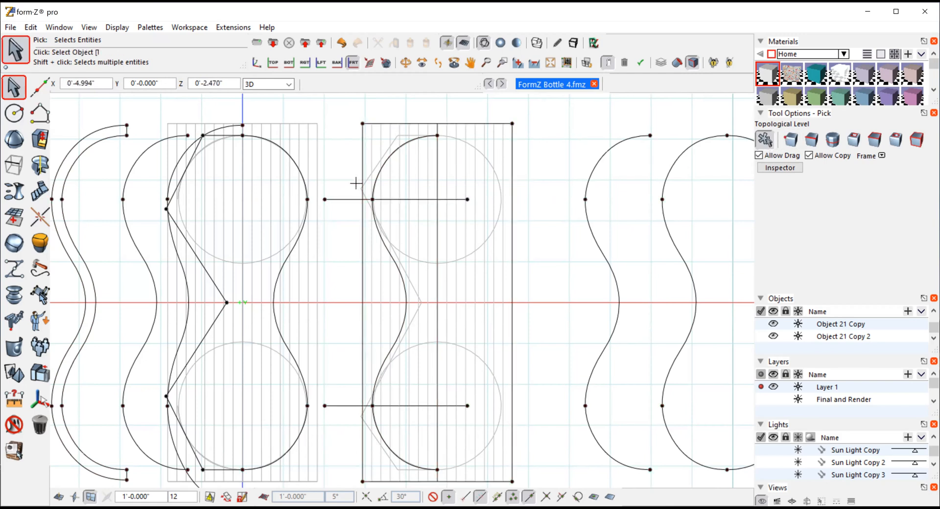
key("Tab")
left_click(391, 158)
left_click(392, 236, "shift")
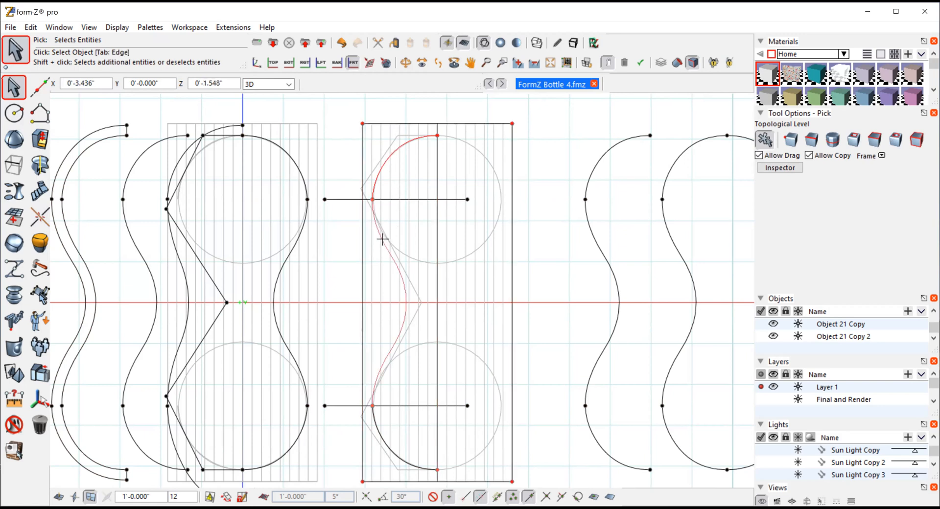
left_click(378, 434, "shift")
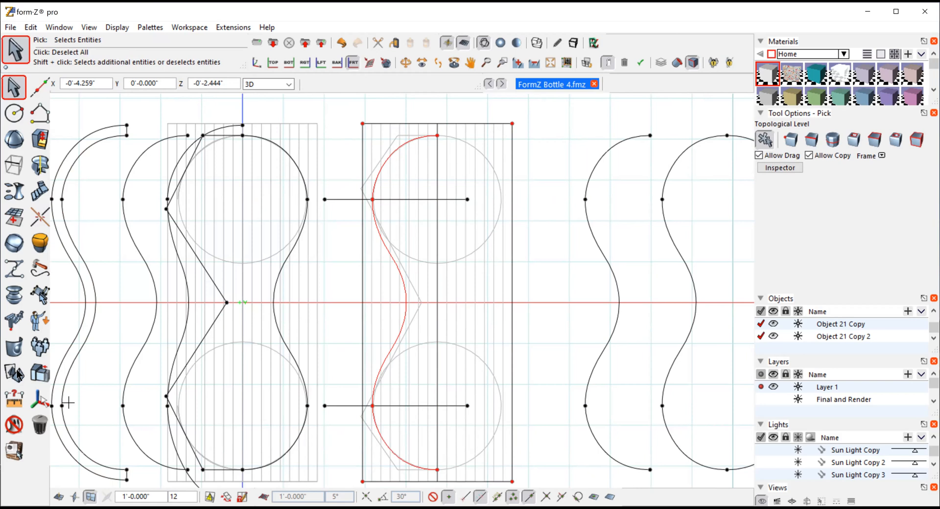
left_click(39, 373)
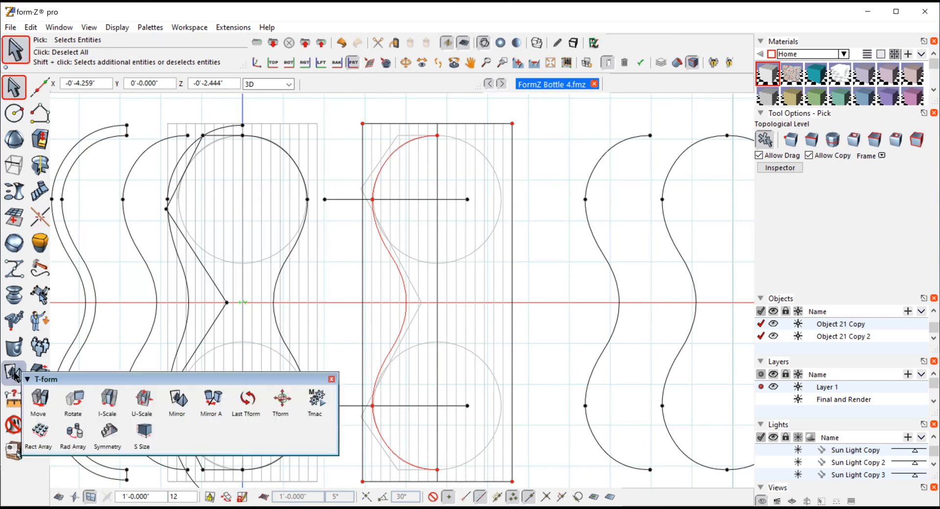
left_click(177, 399)
left_click(437, 470)
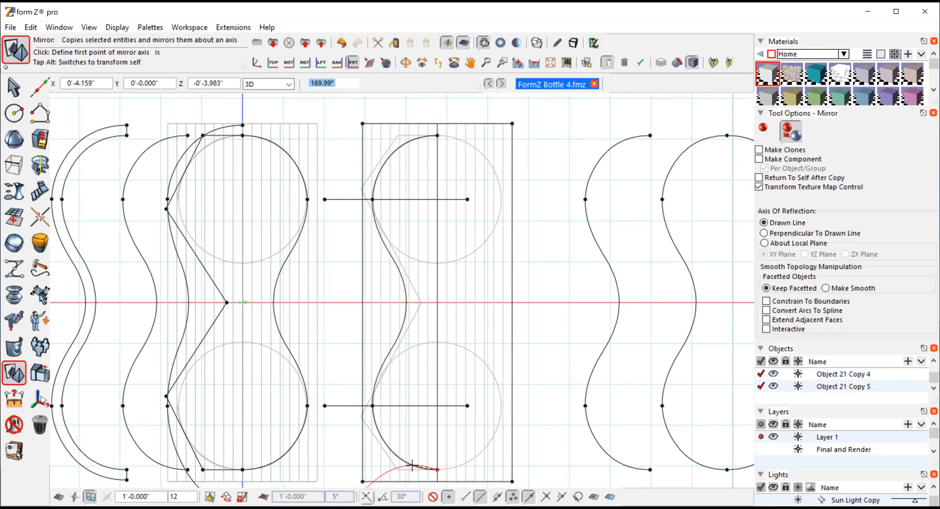
left_click(439, 219)
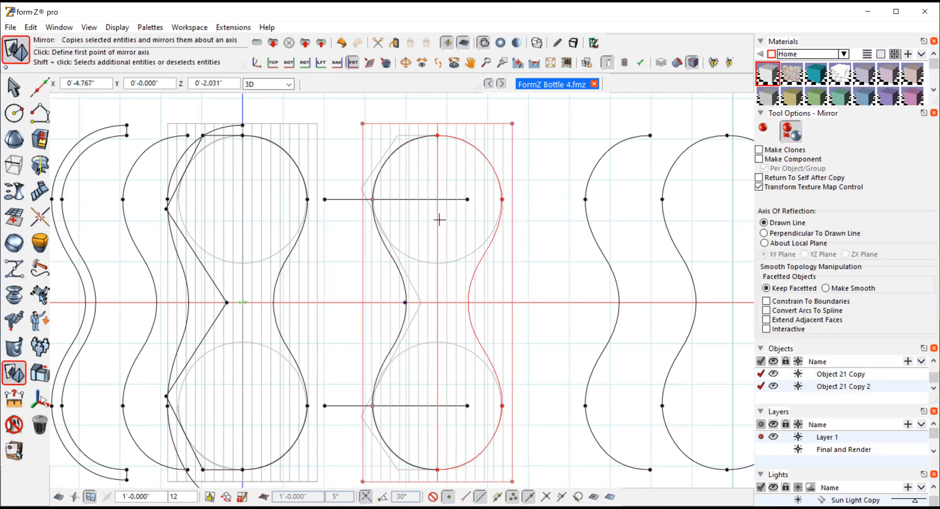
- Join the three left profile segments and their three mirrored copies into one closed hourglass outline
left_click(405, 63)
left_click_drag(536, 172, 471, 228)
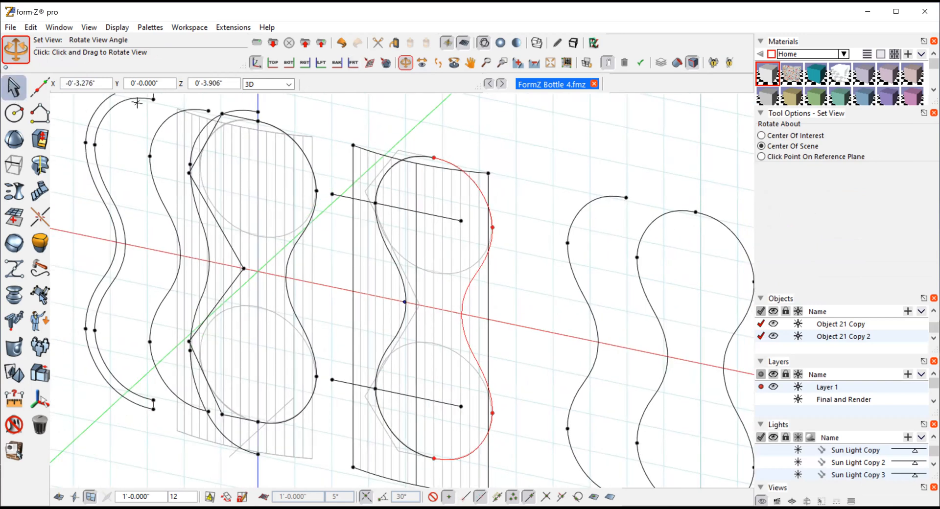
left_click(13, 87)
left_click(584, 186)
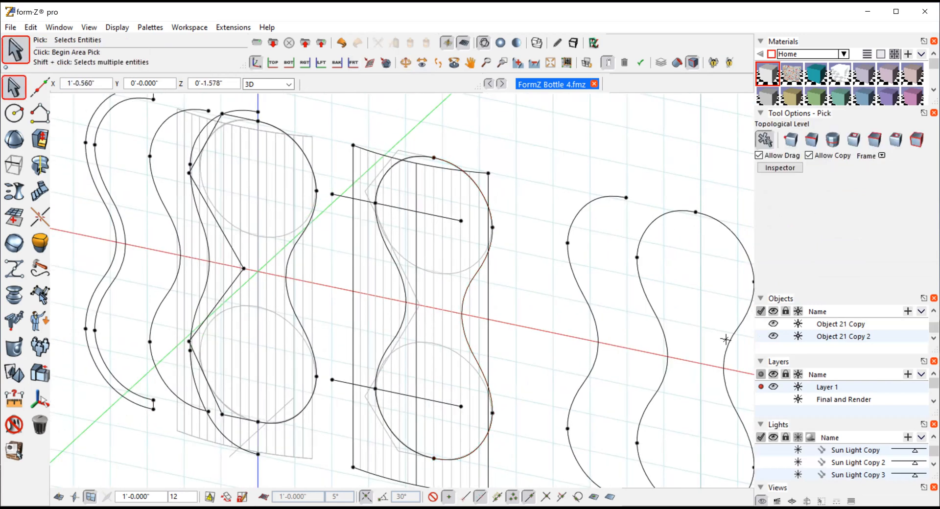
left_click(636, 259)
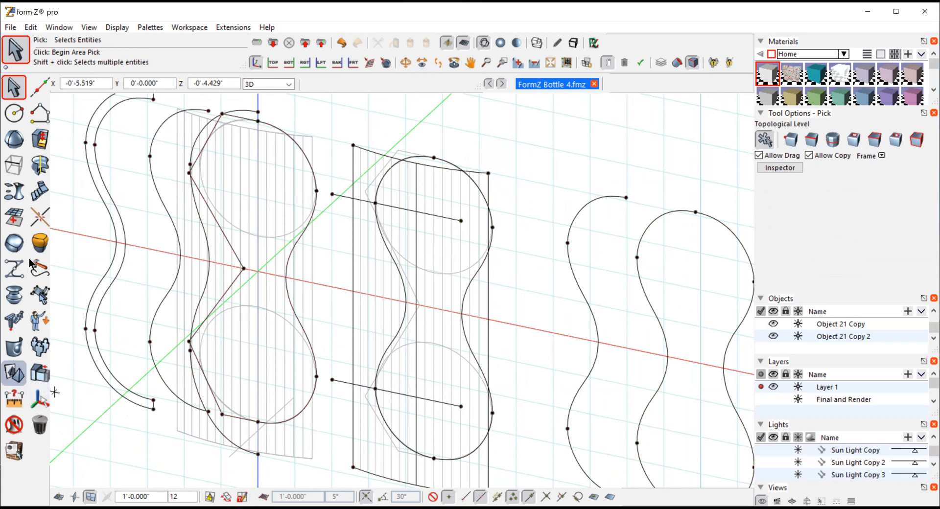
mouse_move(39, 223)
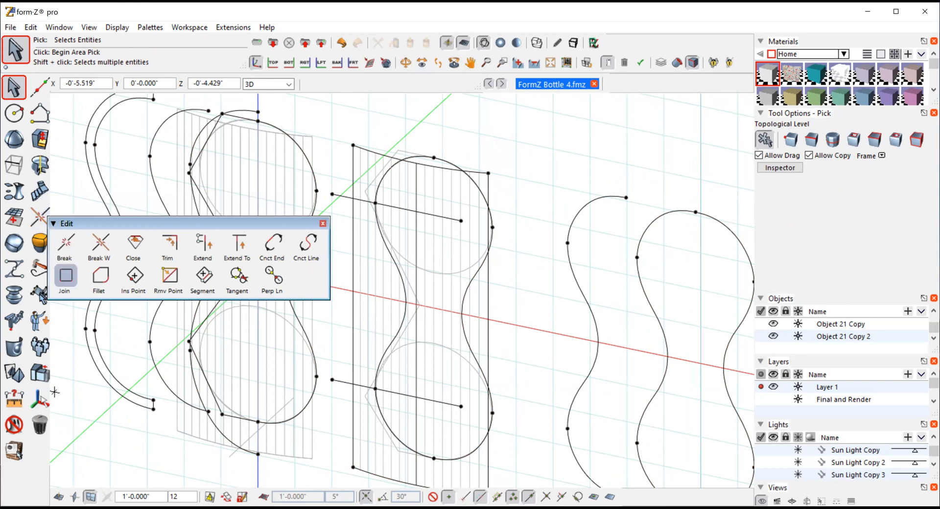
left_click(66, 275)
left_click(445, 158)
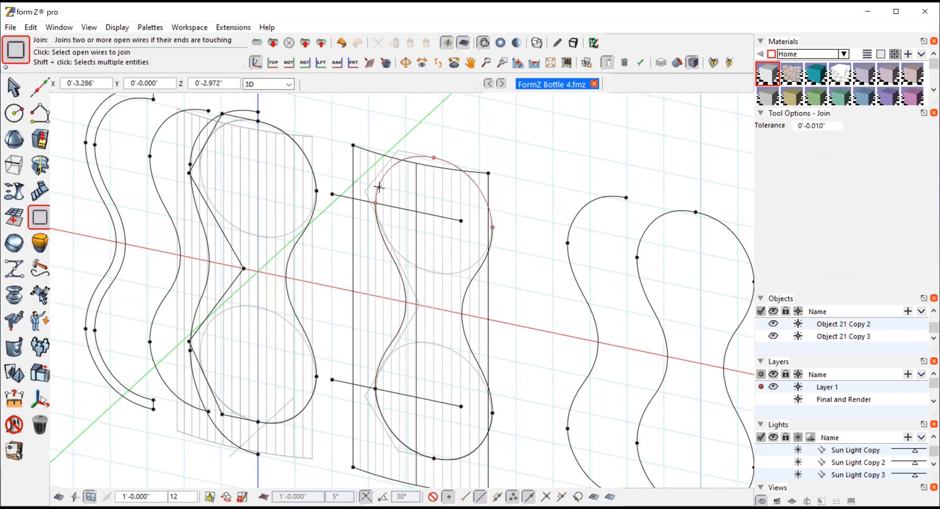
left_click(378, 229)
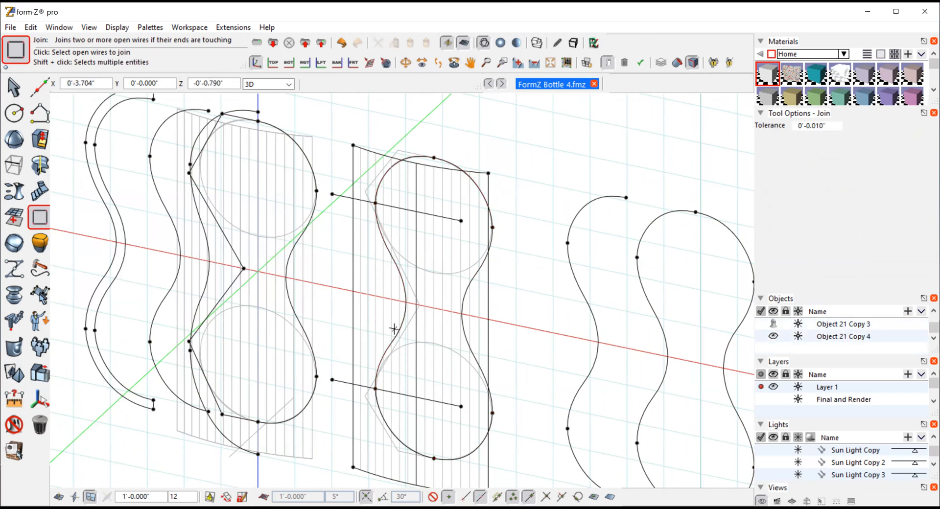
left_click(378, 410)
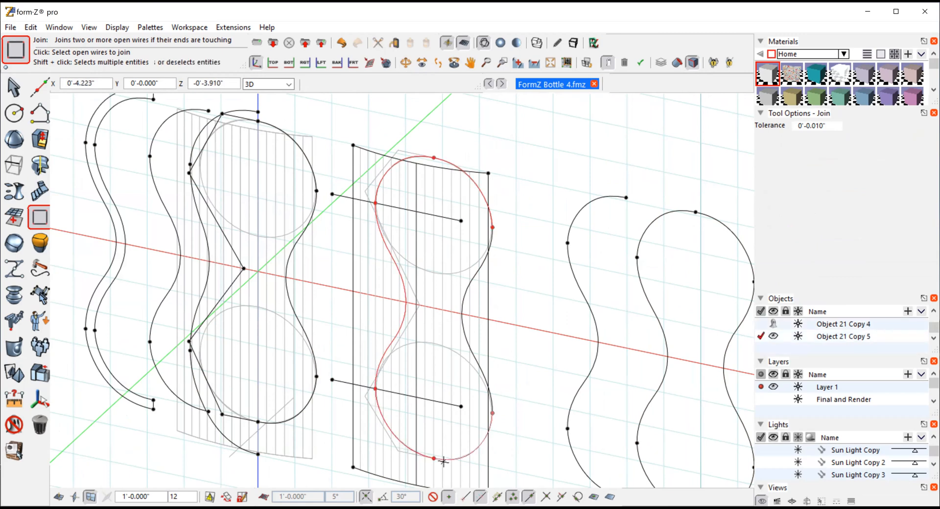
left_click(491, 431)
left_click(485, 437)
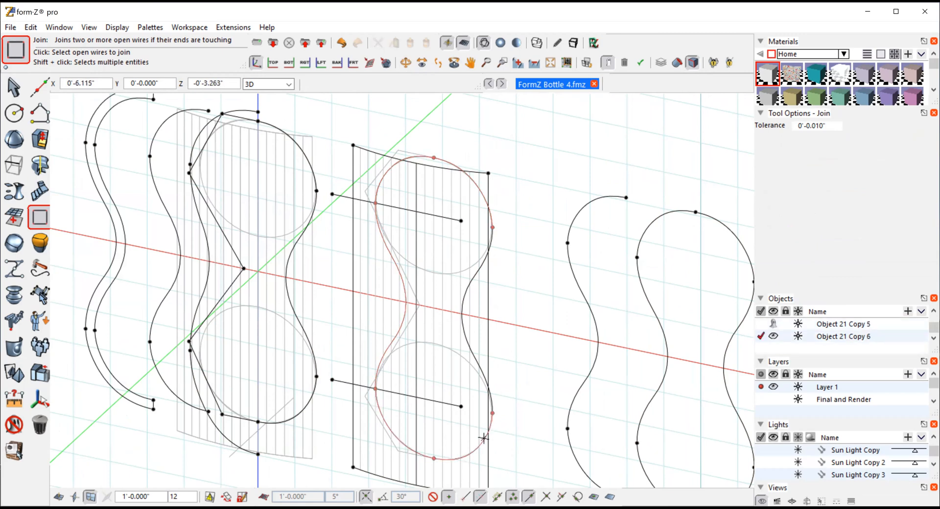
left_click(468, 347)
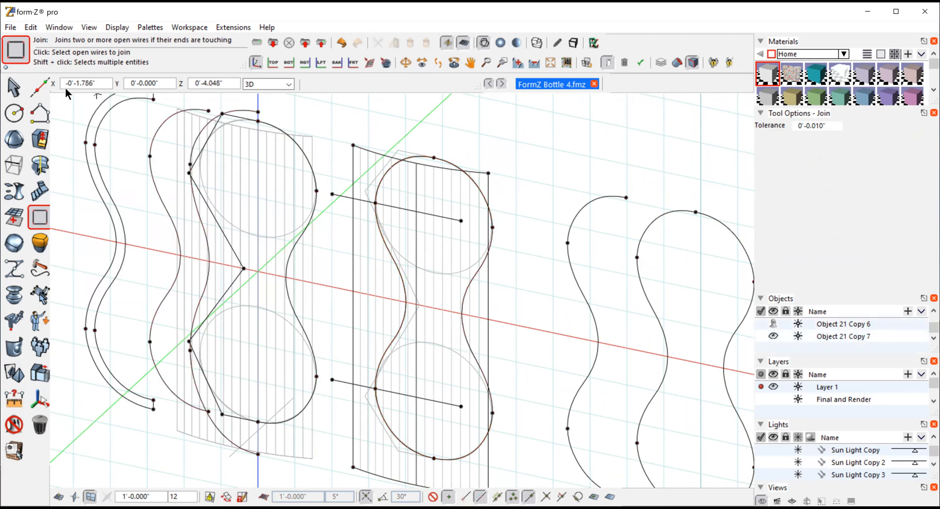
- Trim the curved wall surface with the closed hourglass outline using Trim/Split With Line, keeping the part inside the outline
left_click(14, 87)
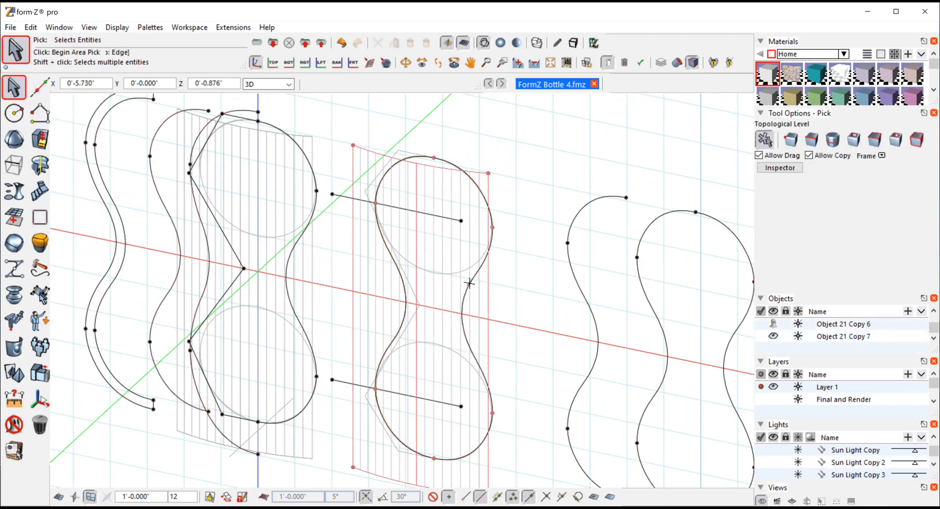
left_click(498, 43)
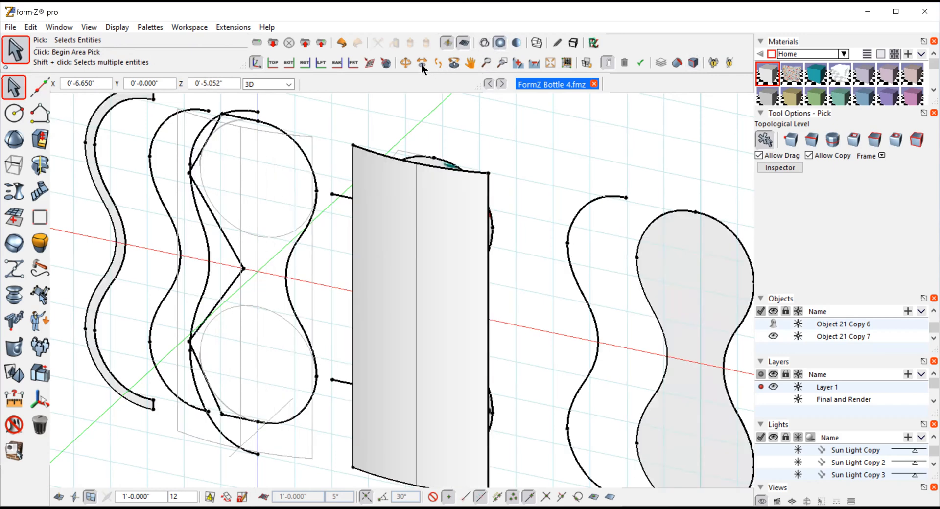
left_click(405, 62)
left_click_drag(509, 205, 578, 189)
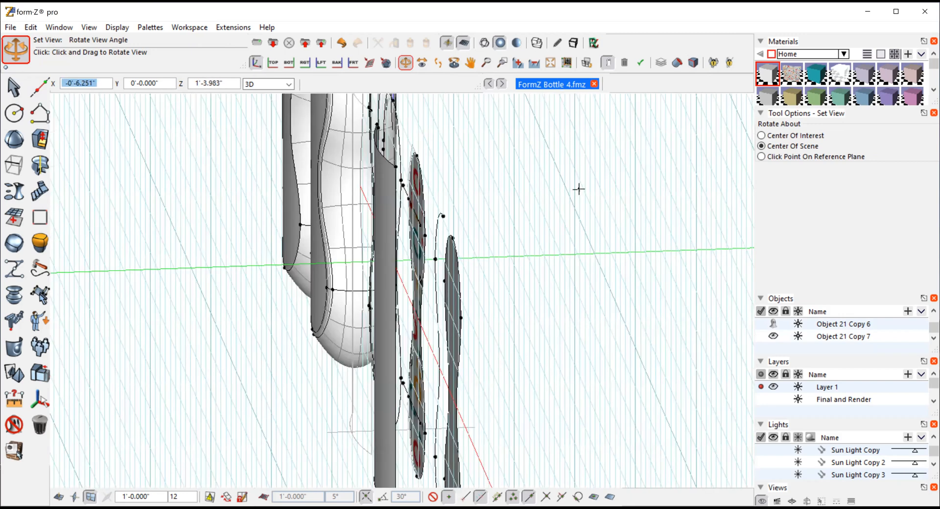
left_click(90, 28)
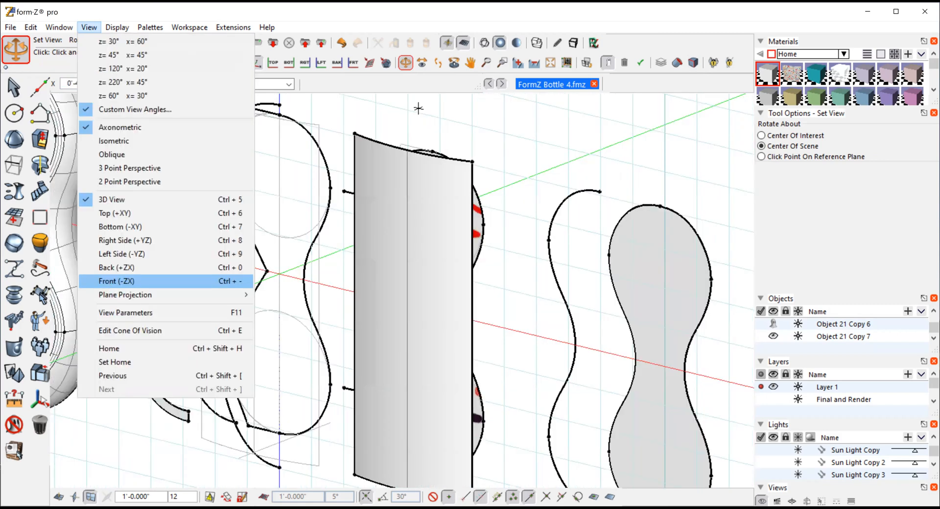
key("Return")
left_click(15, 346)
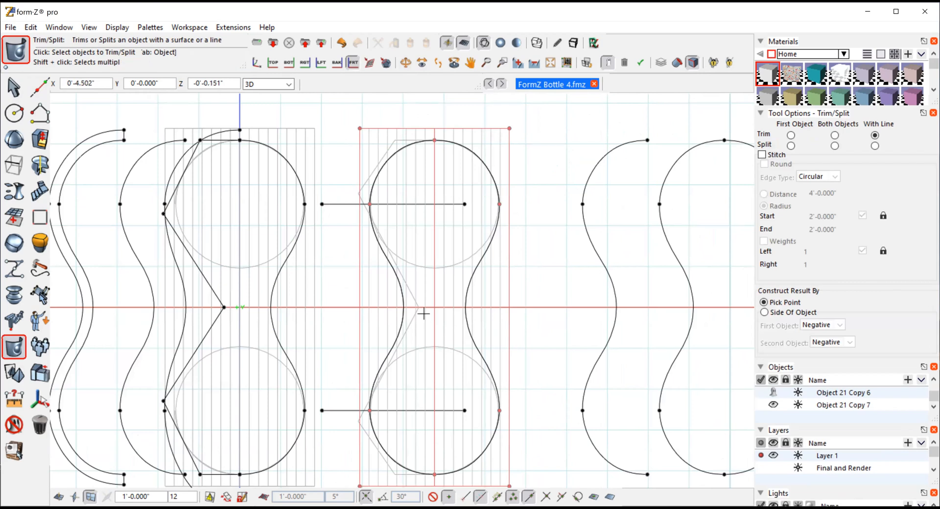
left_click(471, 278)
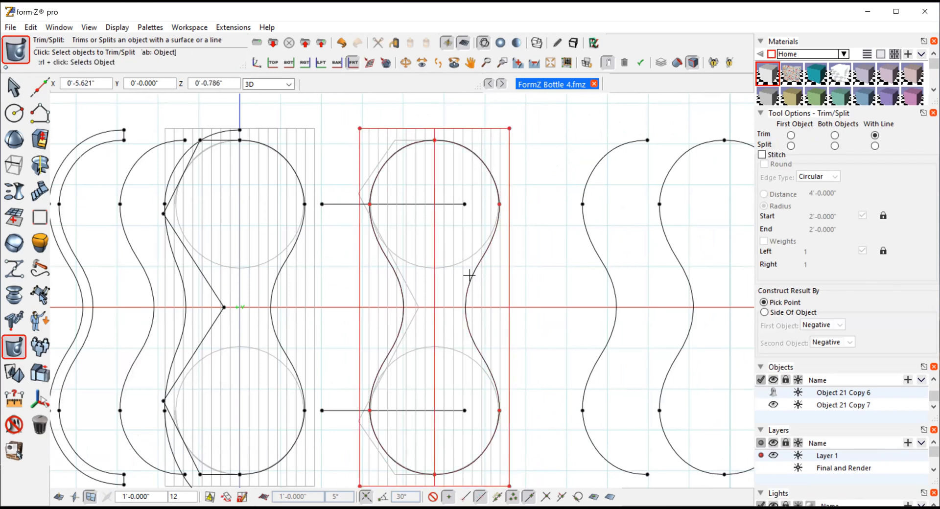
left_click(472, 274)
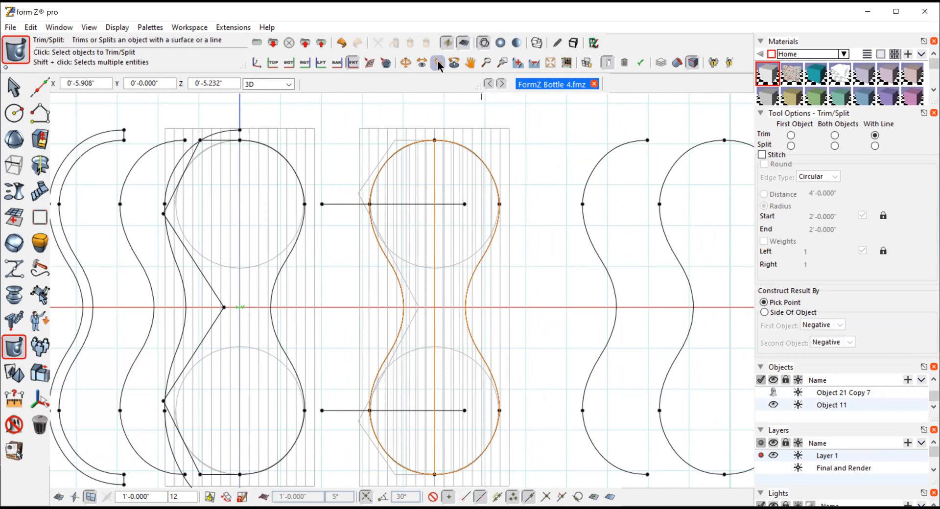
- Examine the trimmed hourglass face and the two finished bottle bodies in wireframe and shaded display
left_click(405, 63)
left_click_drag(543, 166, 495, 234)
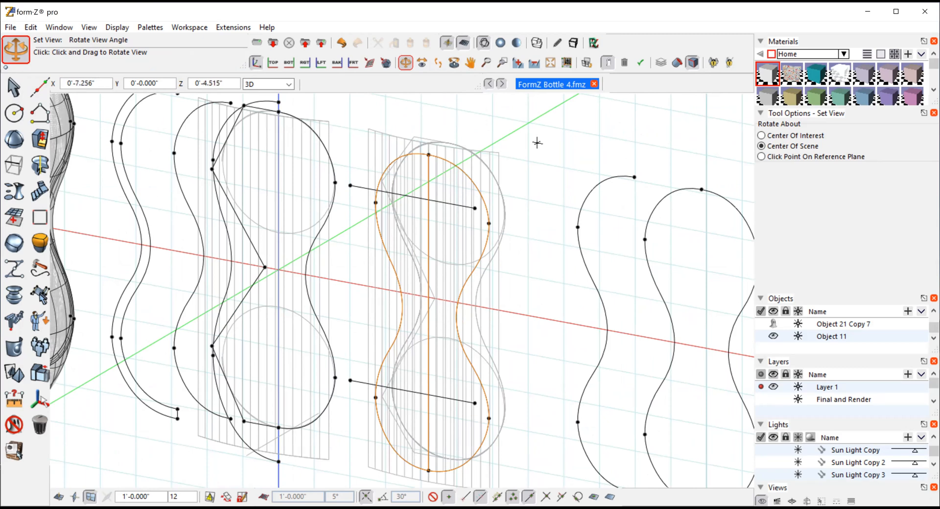
left_click(470, 62)
left_click_drag(133, 200, 249, 187)
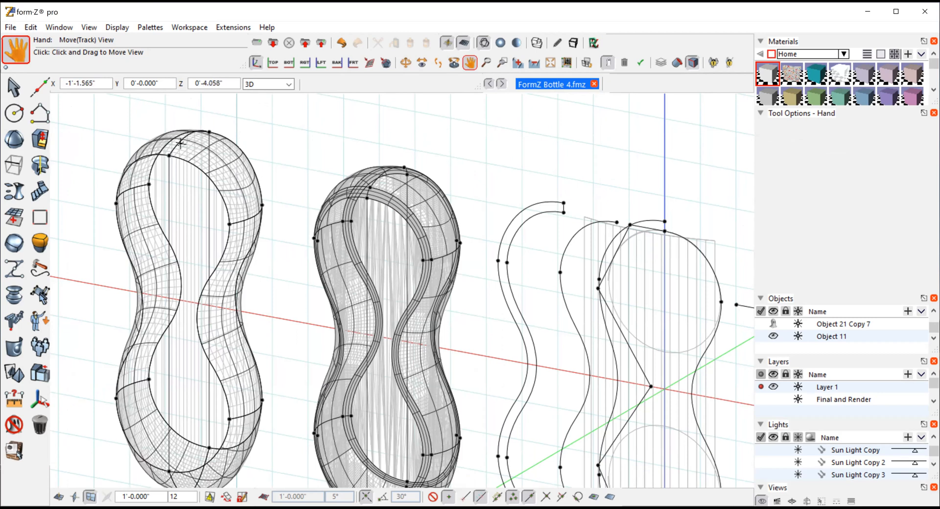
left_click(499, 43)
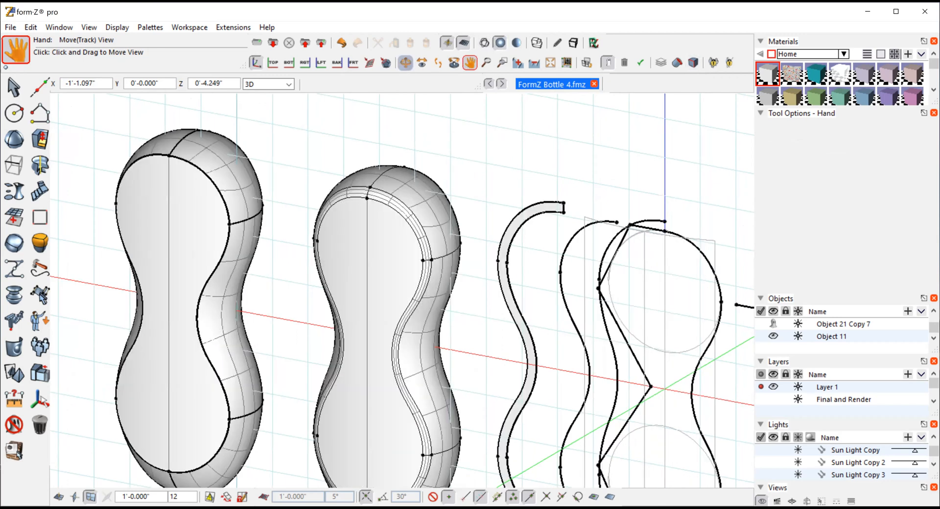
left_click(406, 62)
left_click_drag(509, 186, 562, 97)
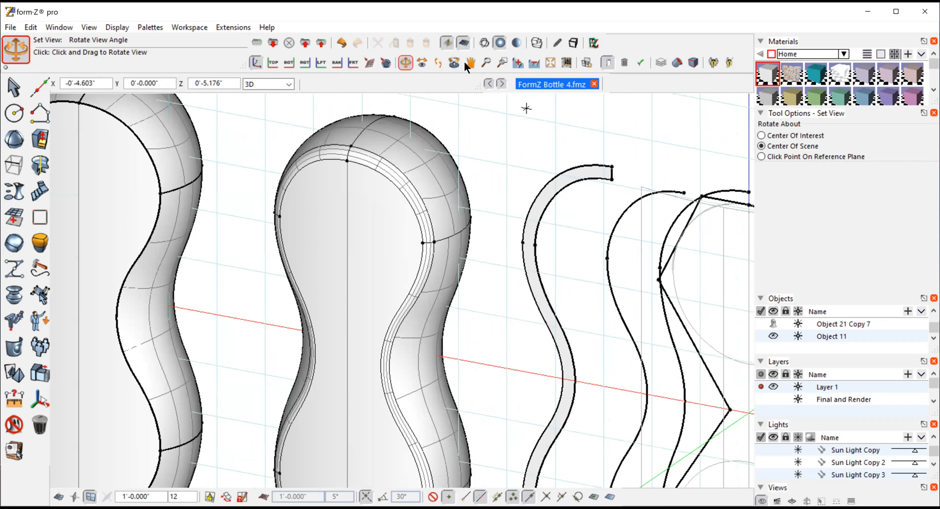
left_click(469, 62)
left_click_drag(692, 153, 342, 144)
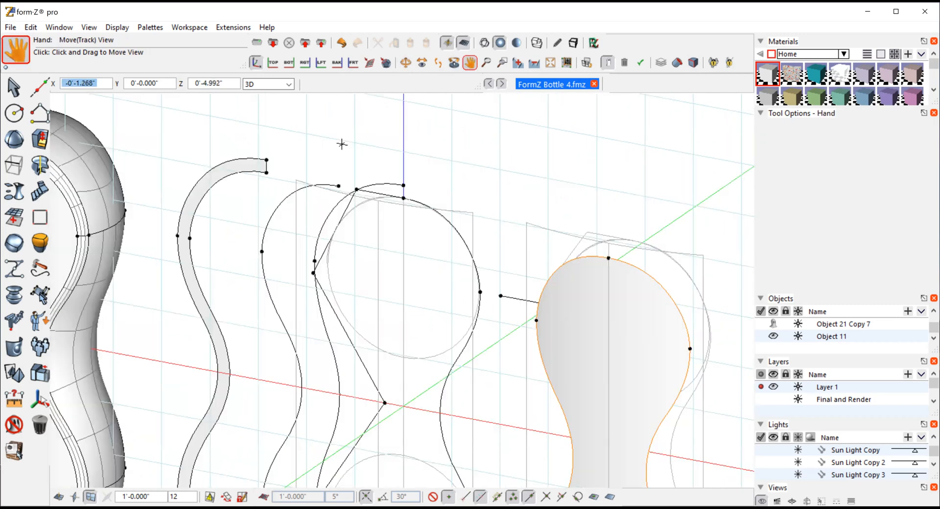
left_click_drag(553, 377, 415, 279)
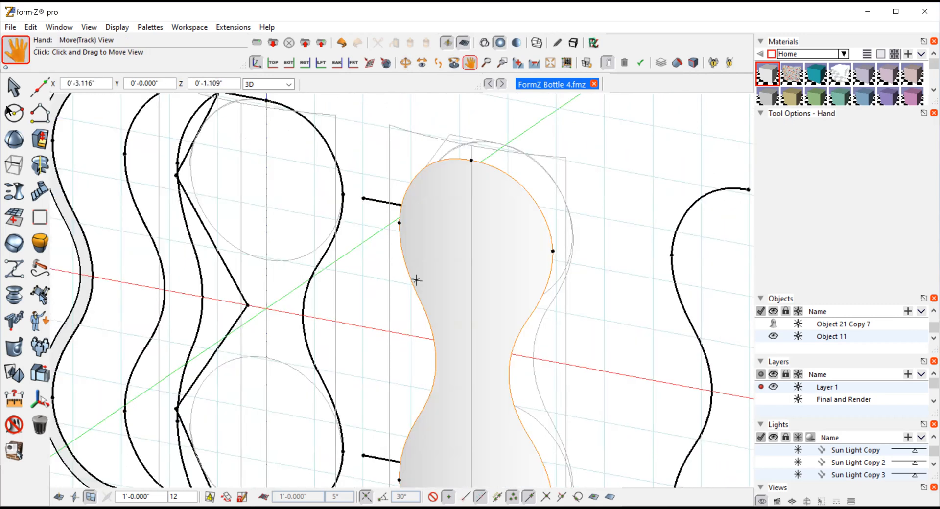
- Draw a vertical vector line in front view from the hourglass face's uppermost point to its lowest point
left_click(9, 87)
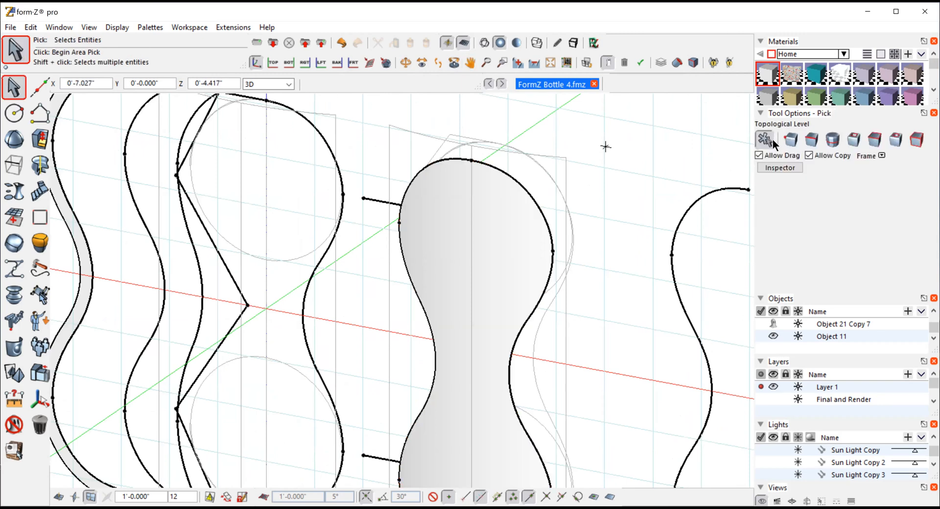
left_click(419, 215)
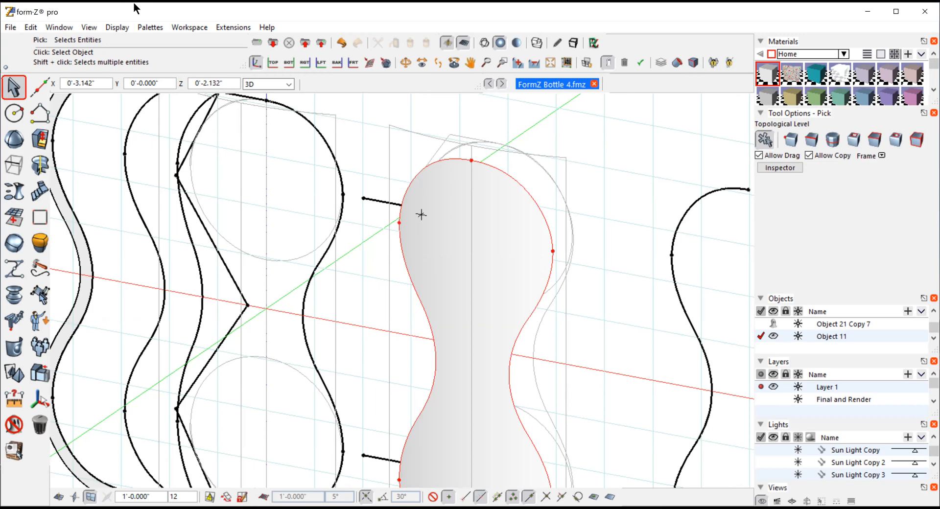
left_click(89, 28)
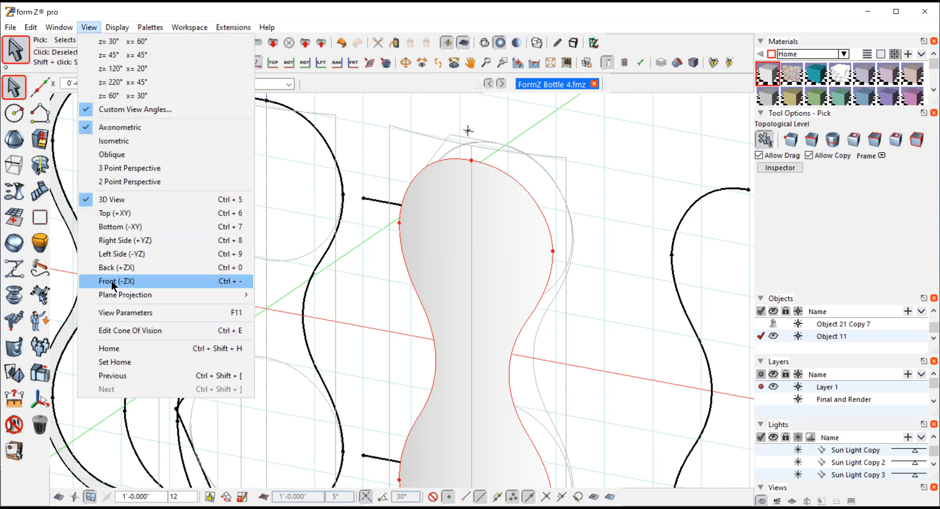
left_click(483, 44)
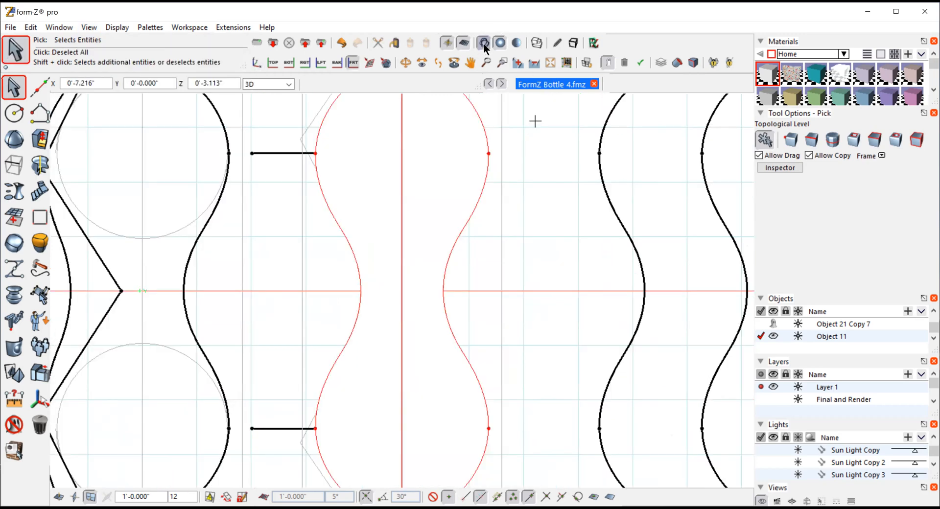
left_click(534, 61)
left_click(42, 117)
left_click(99, 141)
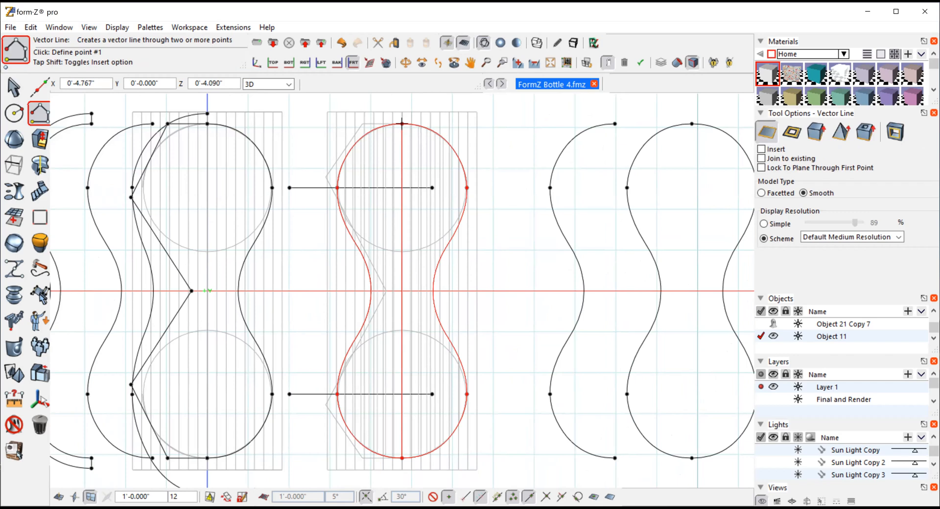
left_click(402, 123)
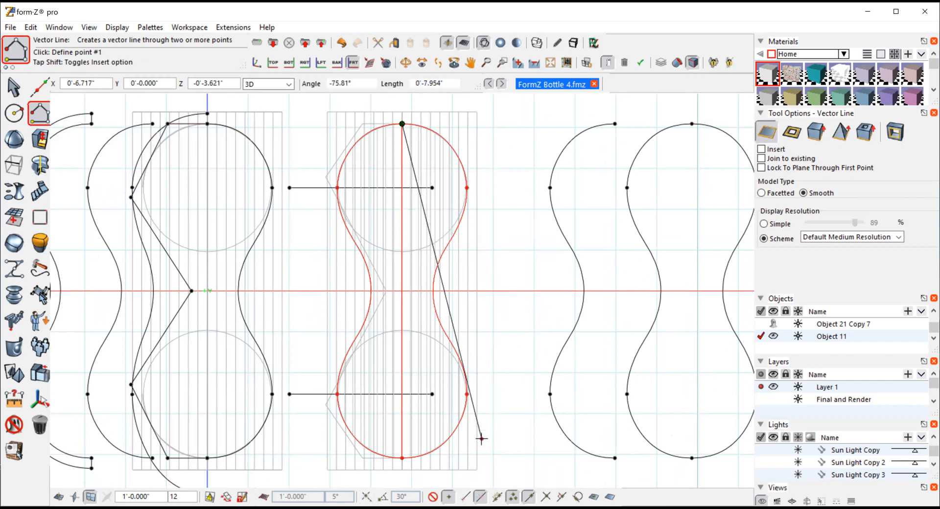
double_click(402, 459)
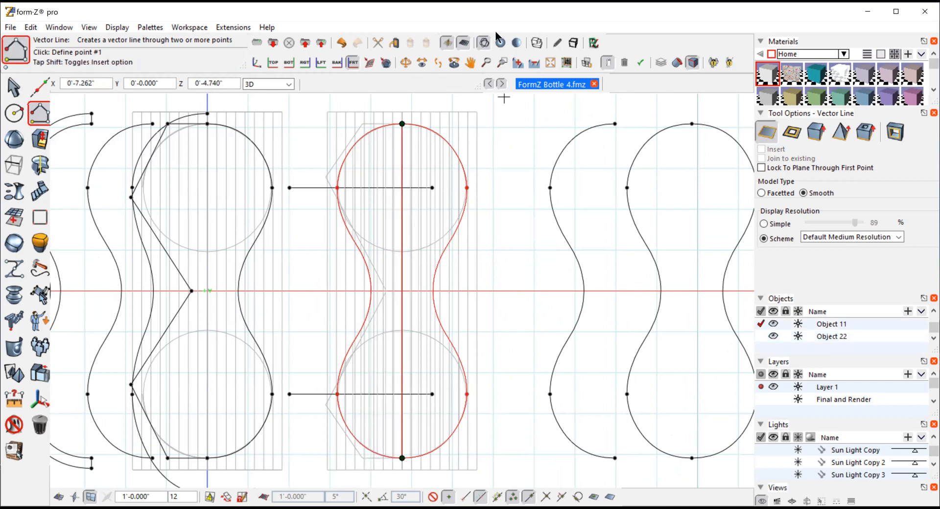
key("space")
left_click(510, 123)
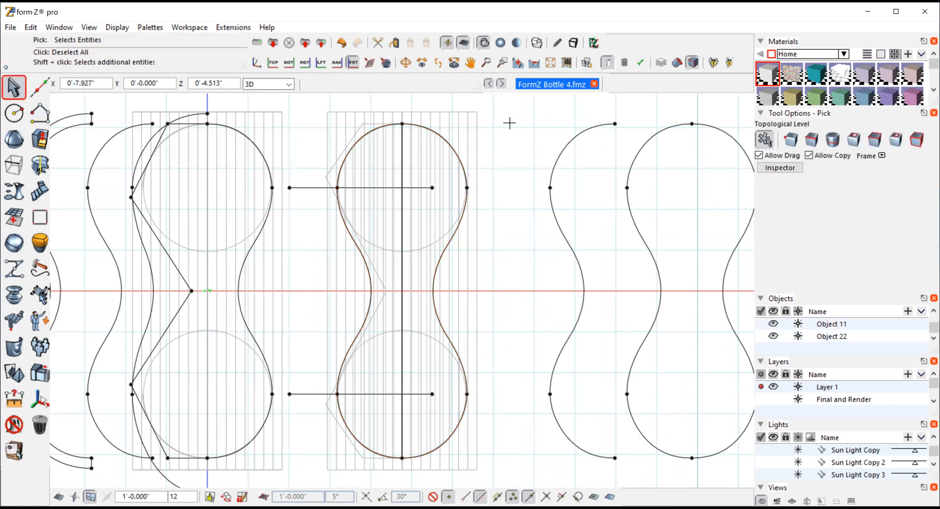
- Mirror a copy of the hourglass face to the opposite side about a horizontal axis drawn through the centre line in top view
left_click(458, 157)
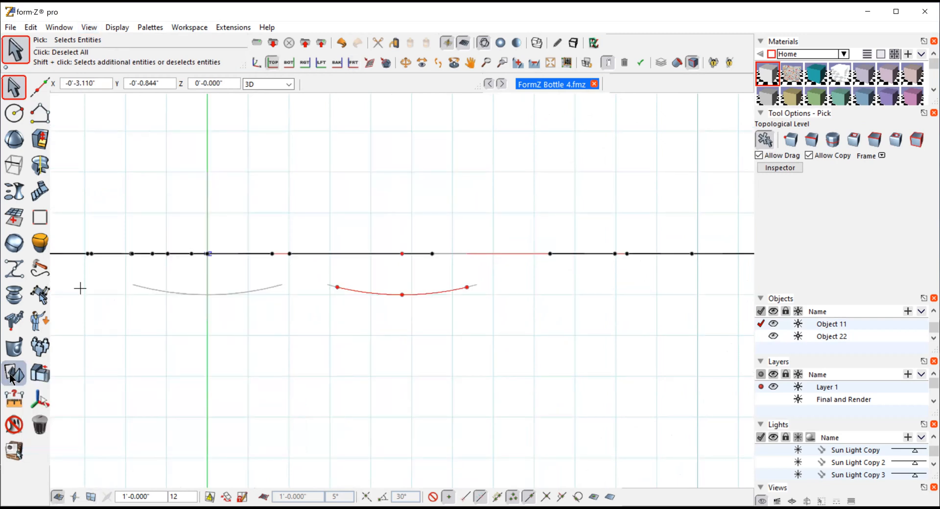
mouse_move(14, 373)
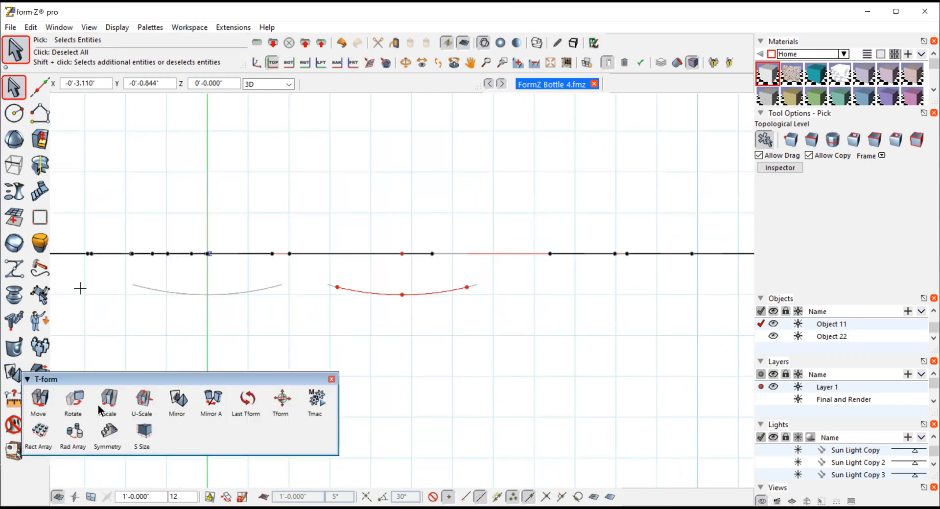
left_click(177, 399)
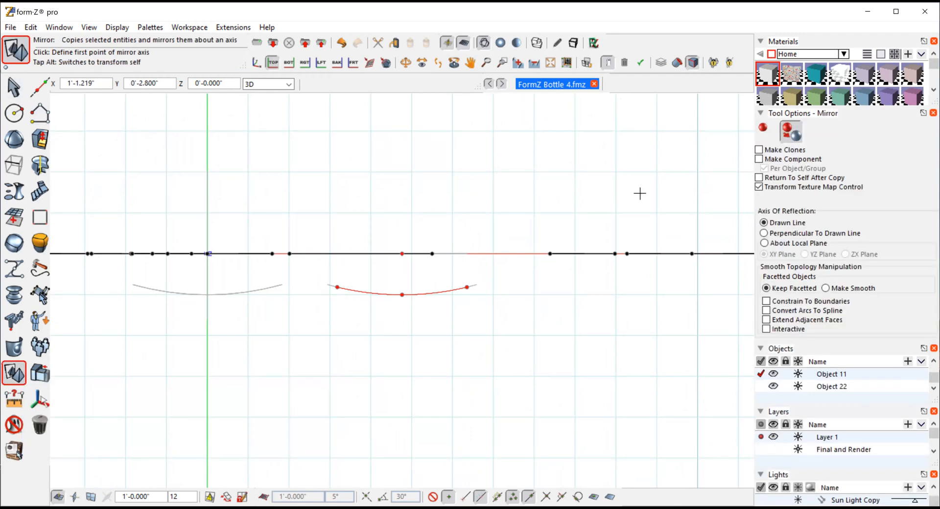
left_click(402, 253)
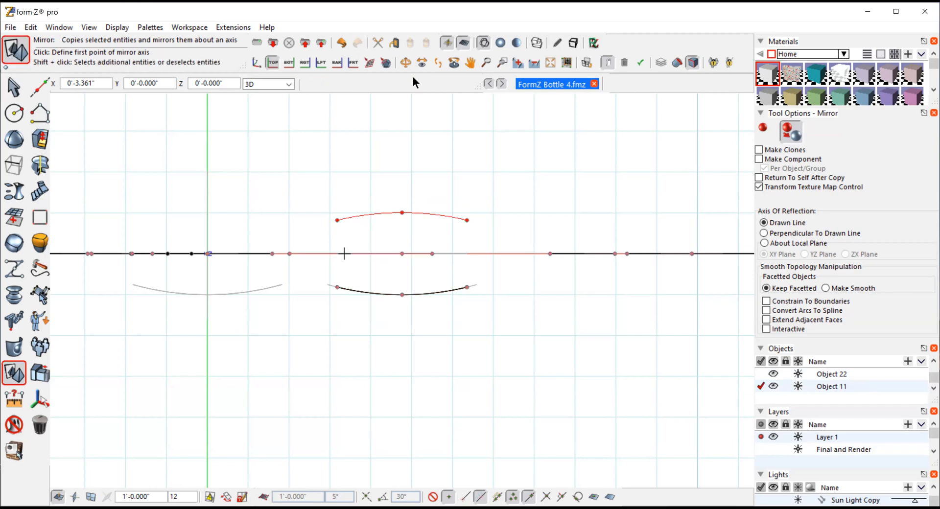
left_click(405, 62)
left_click_drag(526, 300, 415, 199)
left_click(535, 63)
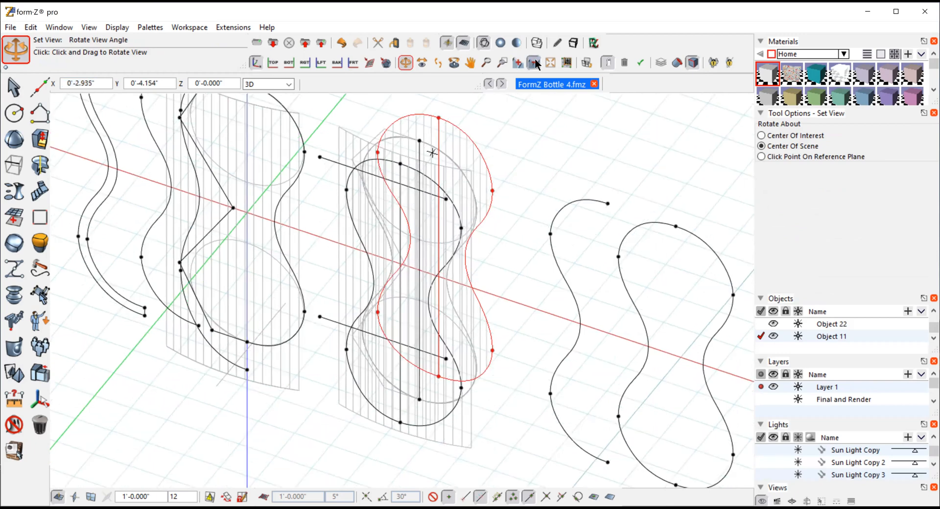
mouse_move(14, 88)
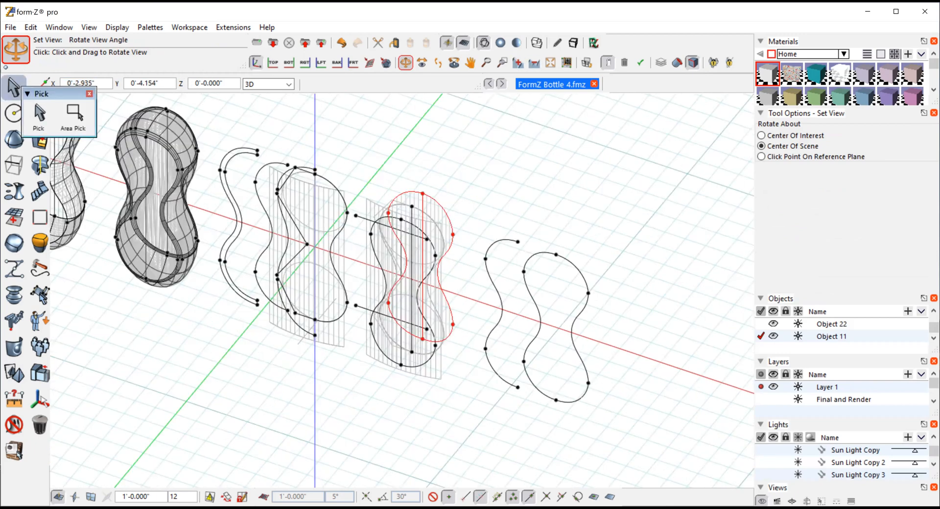
left_click(404, 61)
left_click(531, 106)
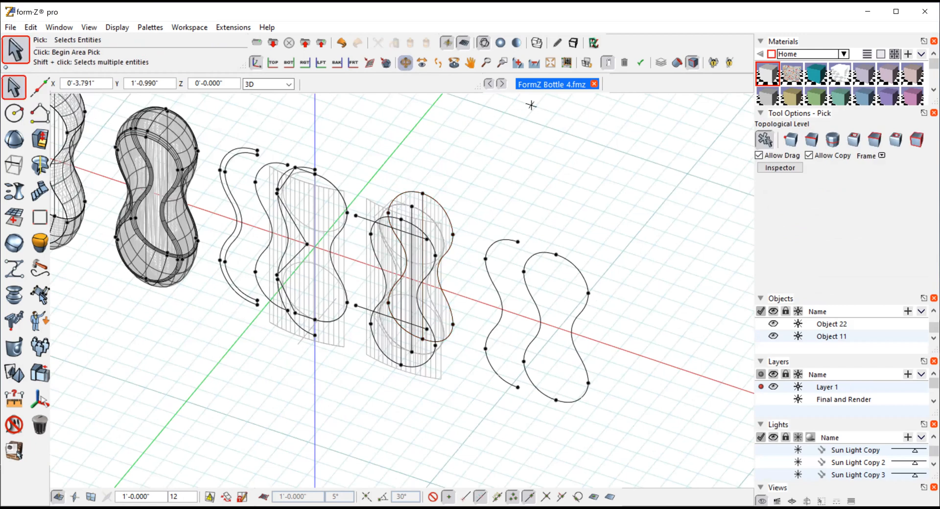
- Unghost the lower construction circle and the ghosted profile curves between the two hourglass faces
left_click(405, 62)
left_click_drag(318, 366, 339, 326)
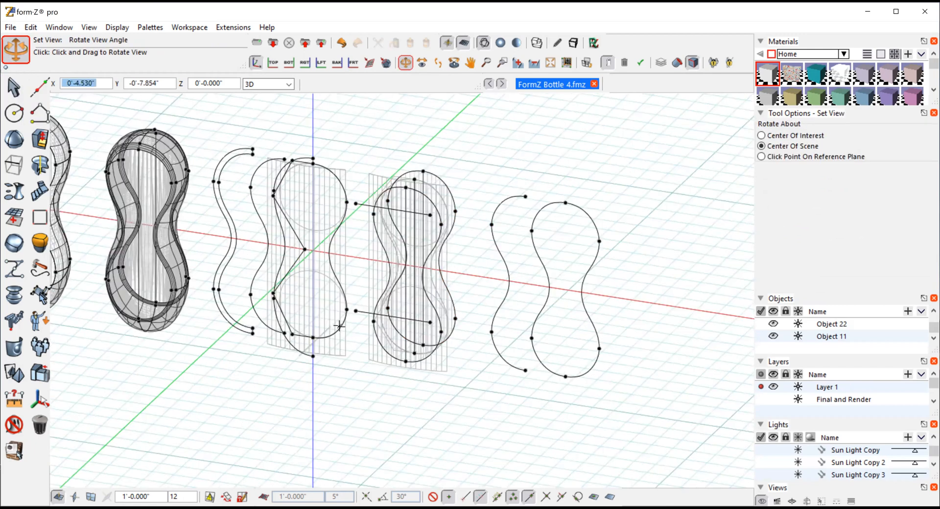
left_click(517, 63)
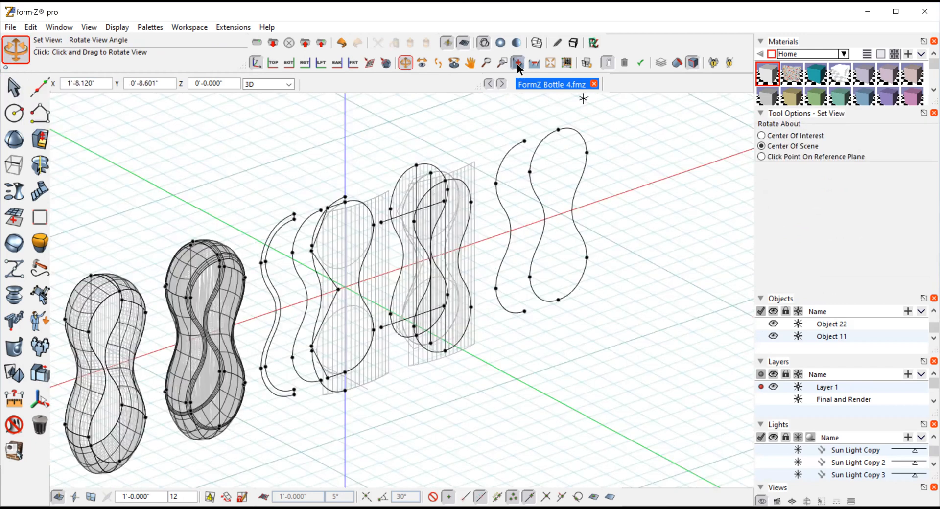
scroll(583, 99, "up", 6)
left_click(11, 424)
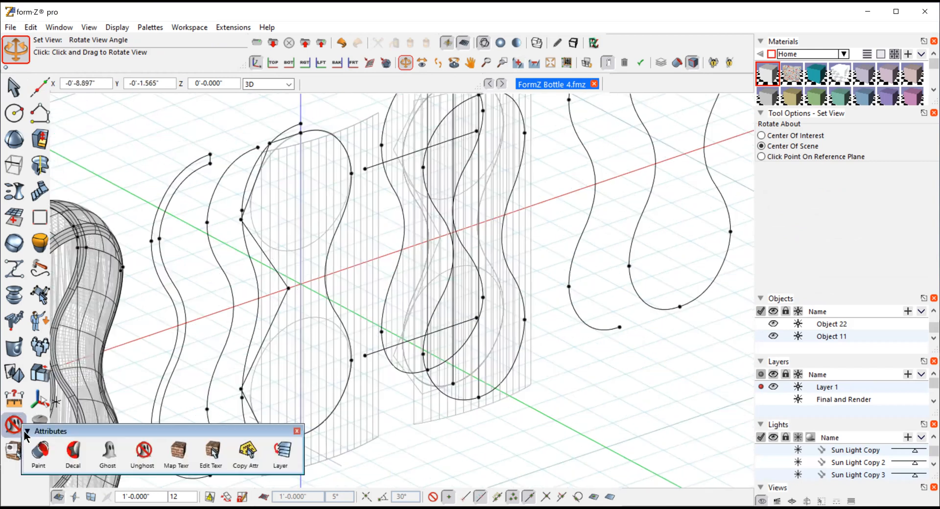
left_click(143, 450)
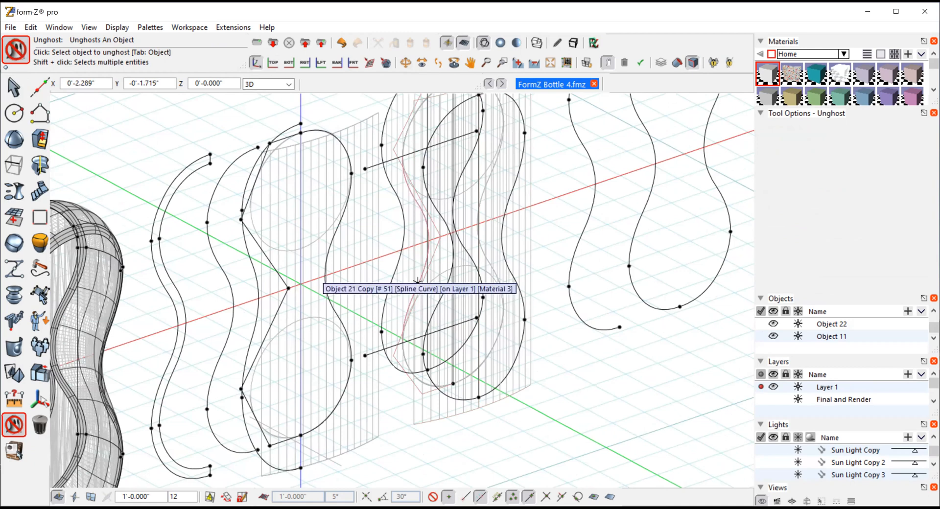
left_click(417, 281)
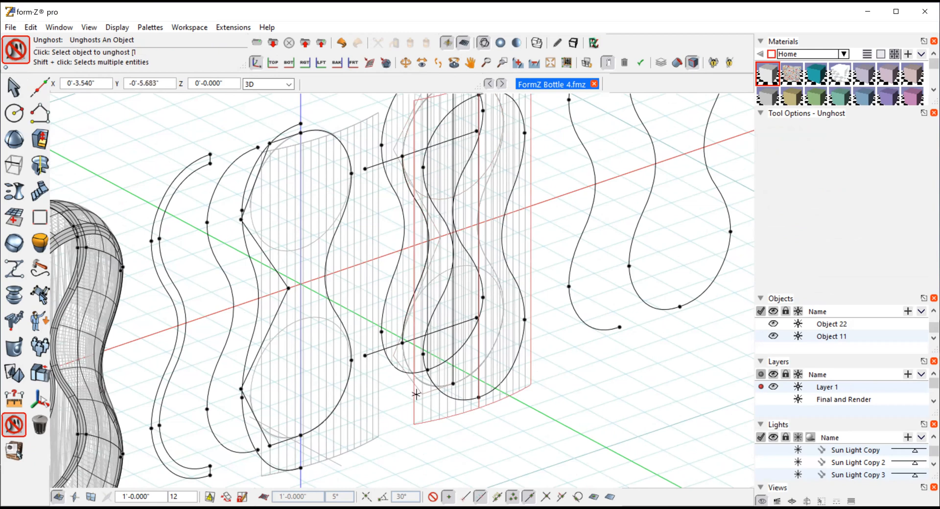
left_click(404, 352)
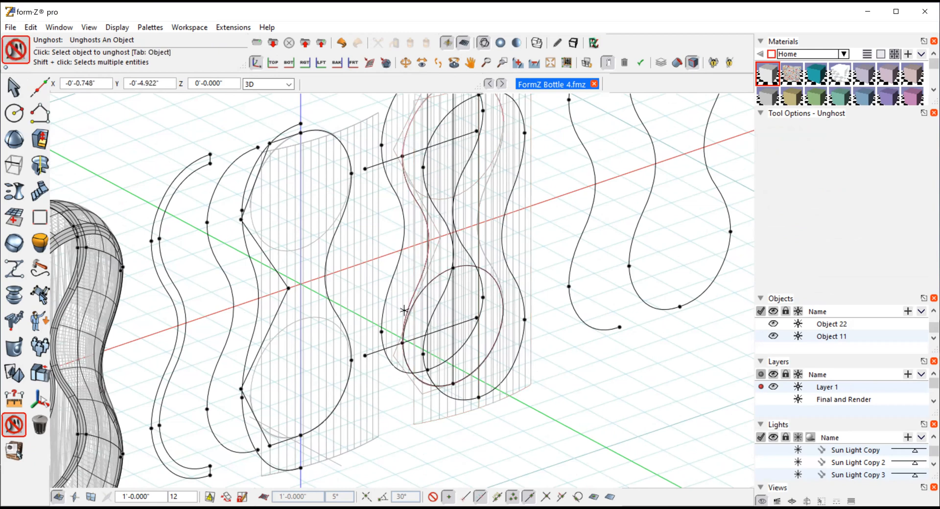
left_click(426, 256)
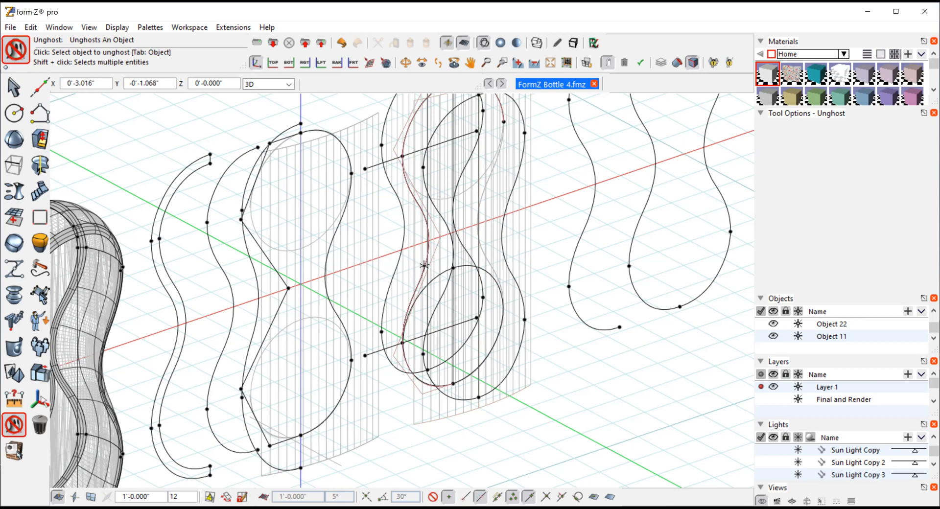
left_click(424, 266)
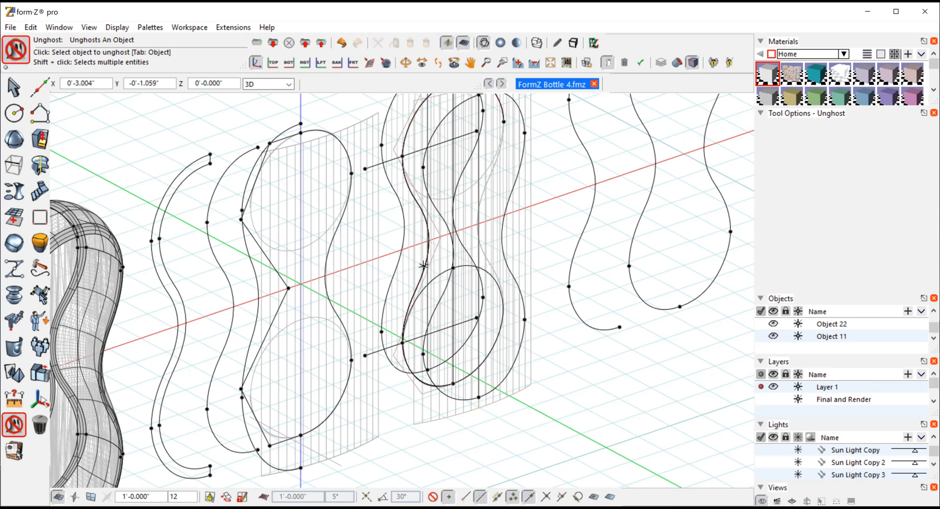
left_click(471, 63)
left_click_drag(599, 375, 571, 443)
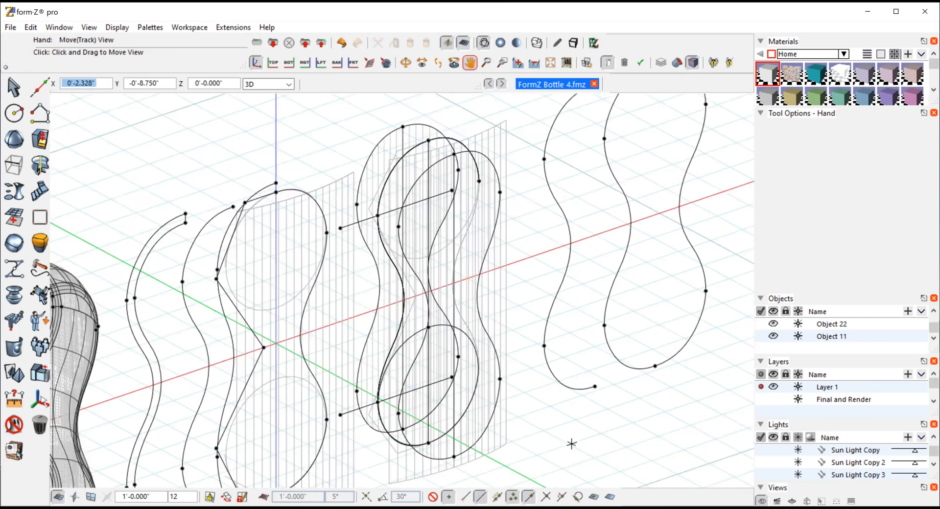
- Ghost the composite profile curves between the two hourglass faces again
left_click(14, 87)
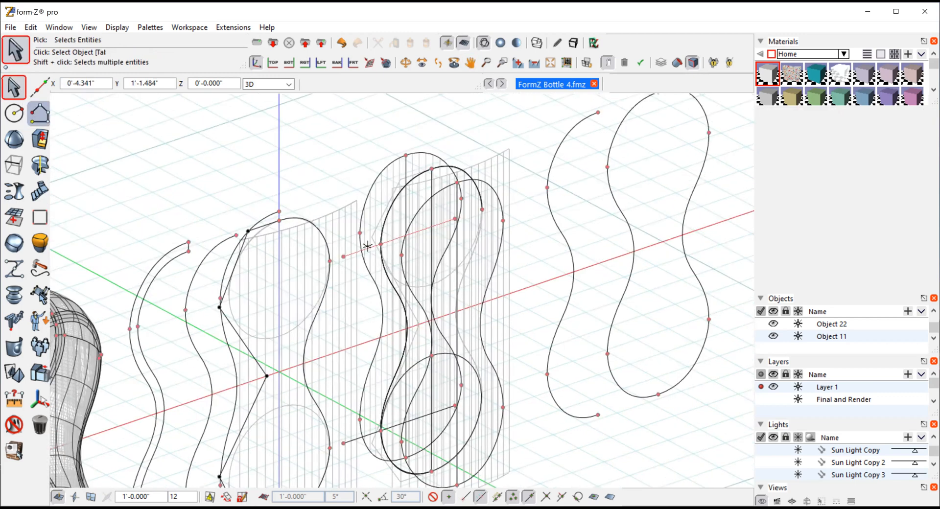
left_click(386, 212)
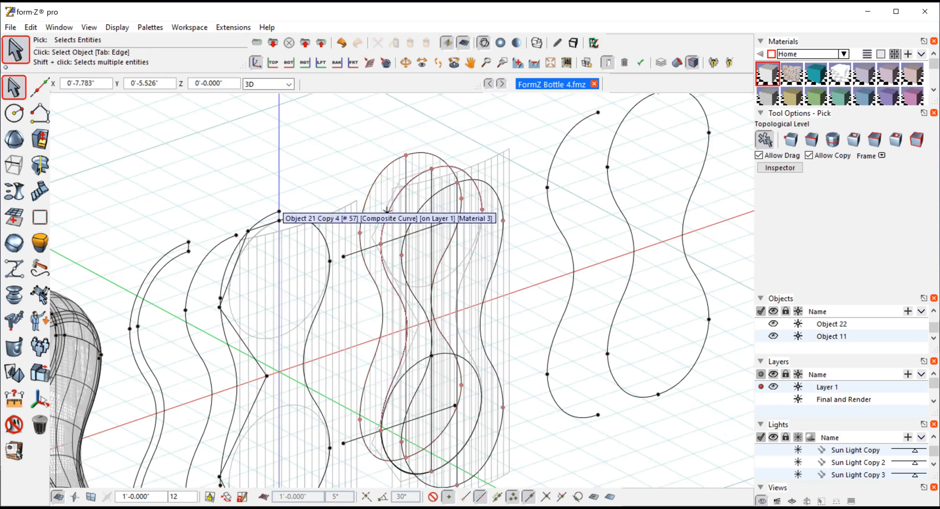
left_click(20, 429)
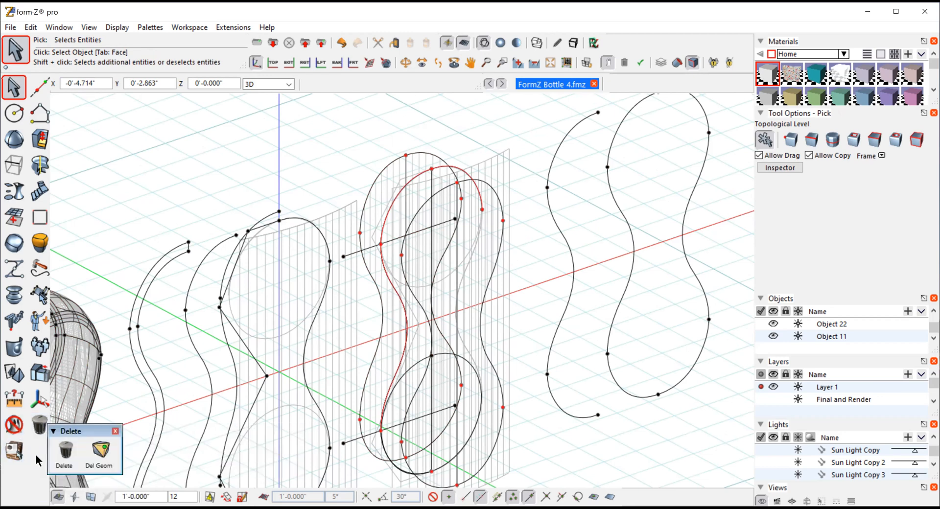
mouse_move(38, 426)
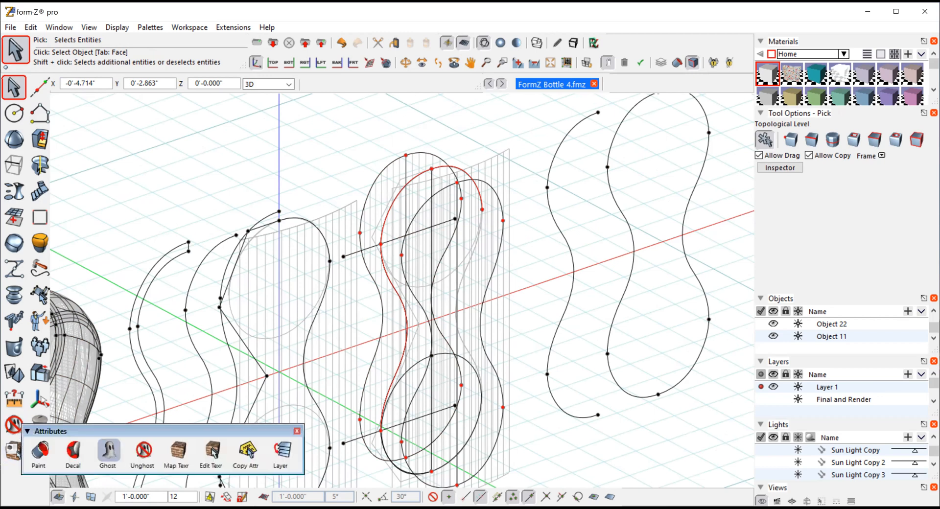
left_click(108, 452)
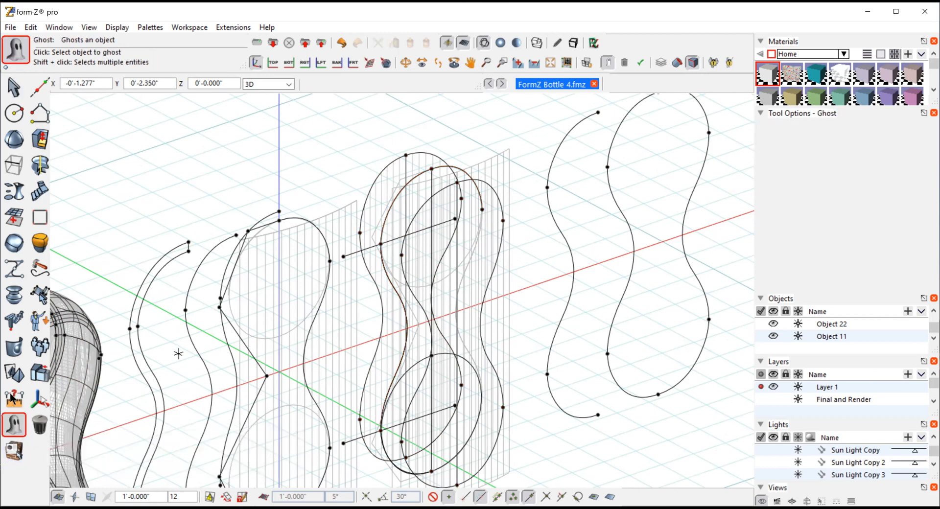
left_click(15, 88)
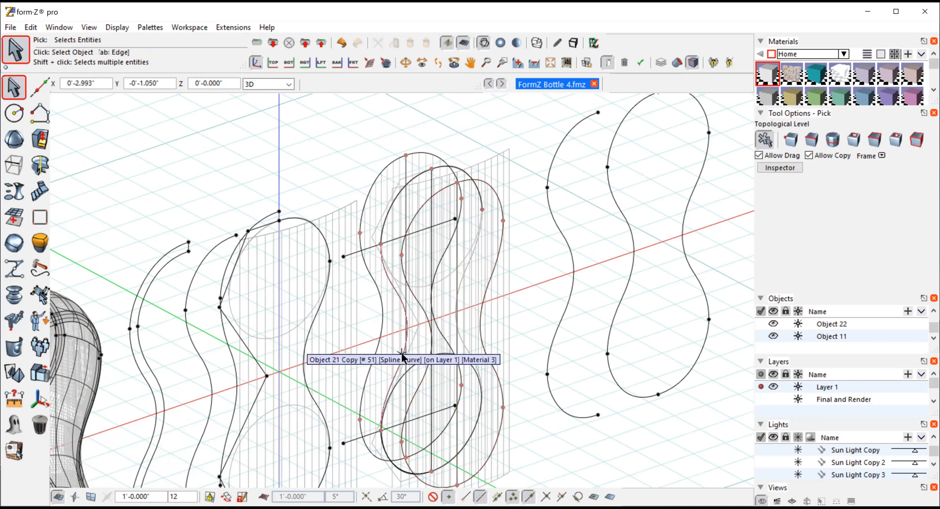
left_click(13, 425)
left_click(12, 425)
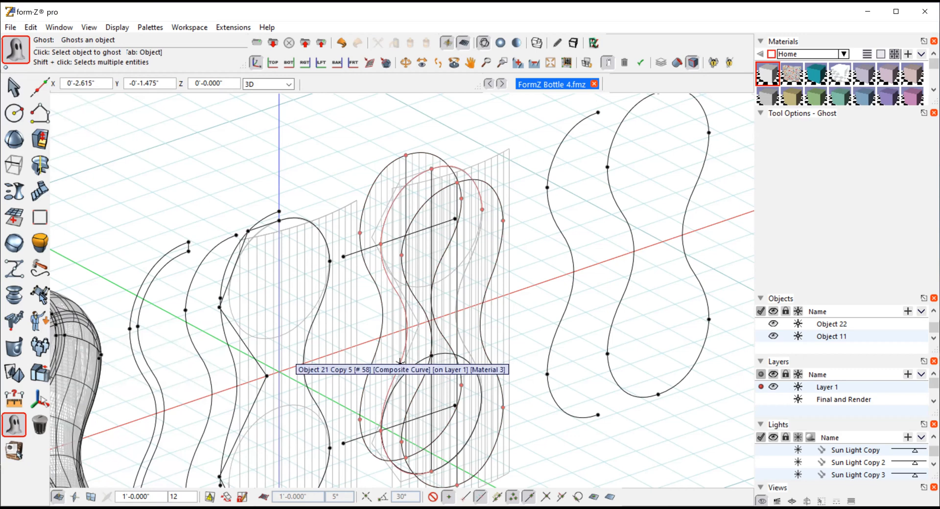
left_click(400, 362)
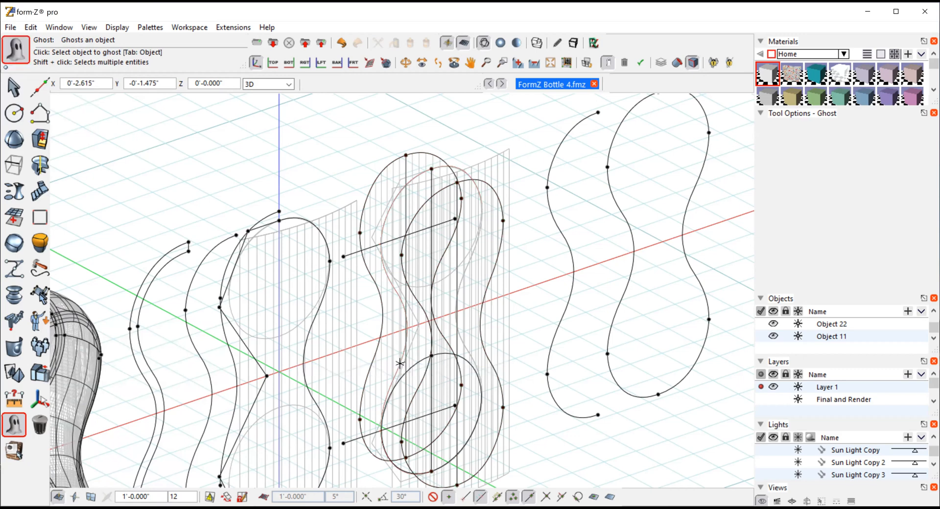
- Unghost the composite side profile curve between the two hourglass faces
left_click(11, 28)
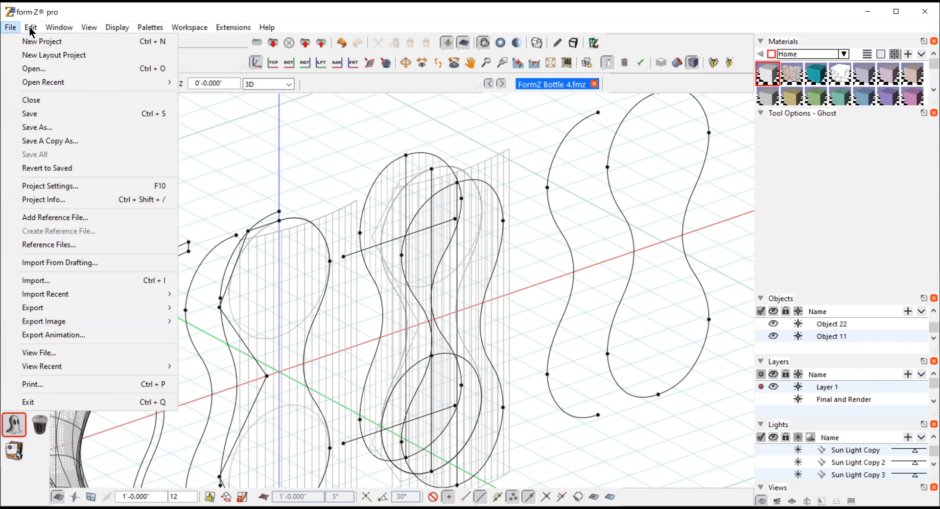
mouse_move(29, 26)
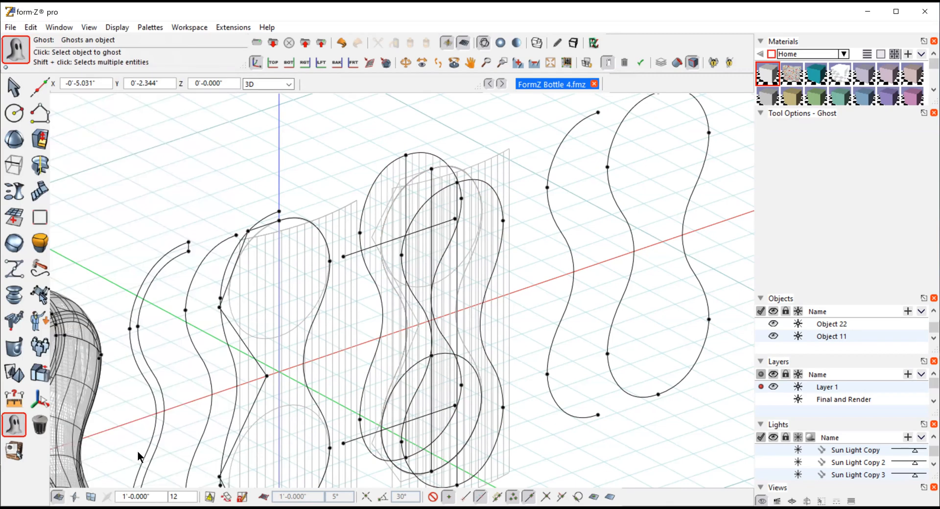
left_click_drag(14, 424, 40, 424)
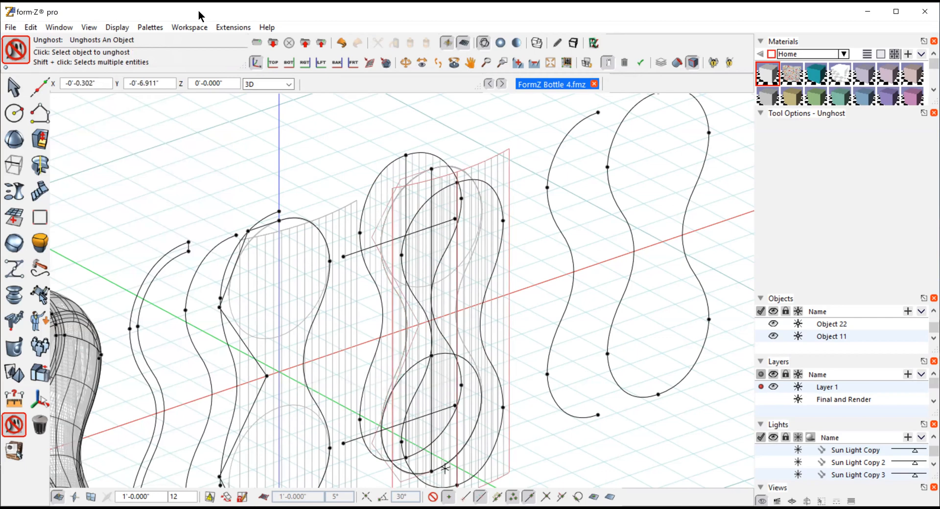
left_click(31, 27)
left_click(74, 22)
mouse_move(10, 82)
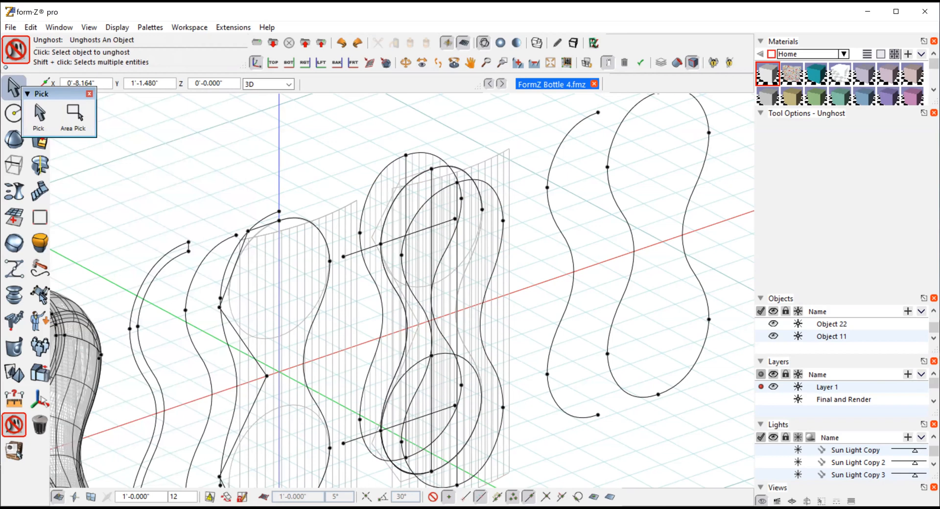
left_click(39, 115)
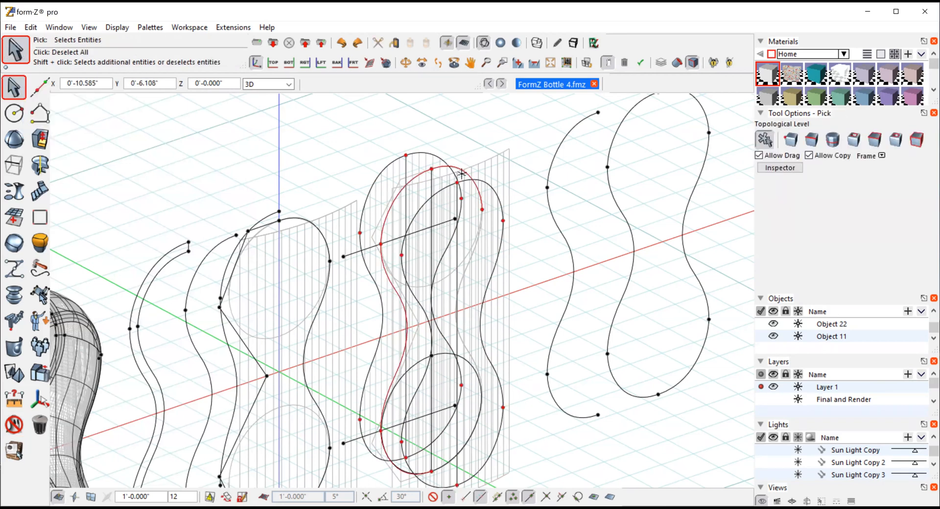
- Ghost the surplus upper arc of the middle profile, keeping only its wavy side curve visible
left_click(14, 84)
left_click(10, 88)
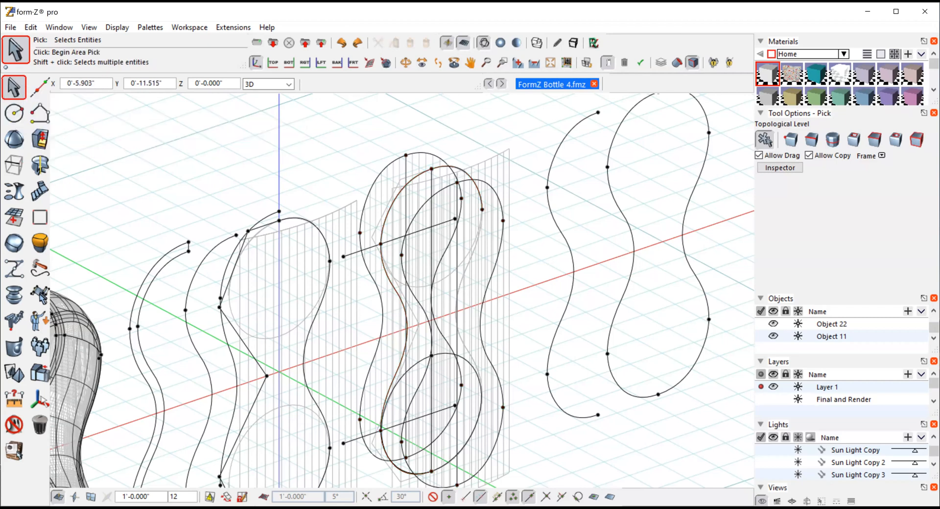
left_click(812, 141)
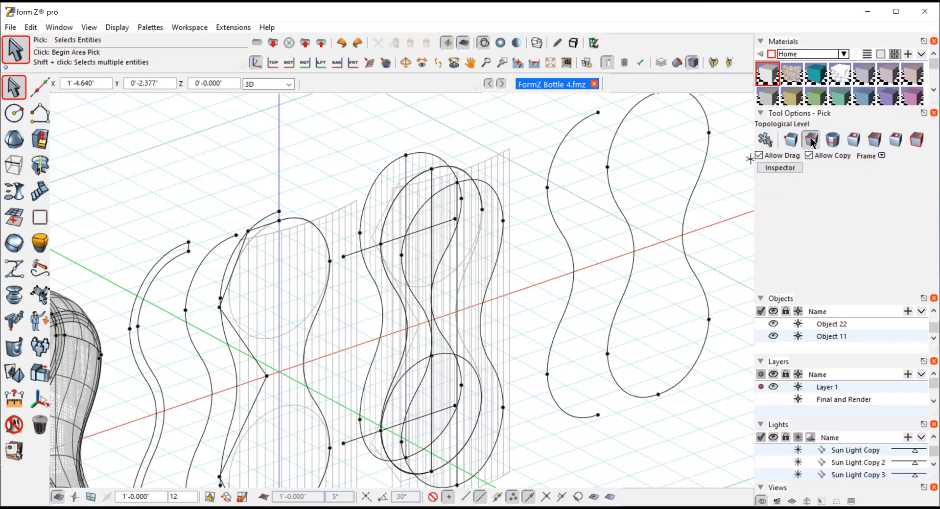
left_click(463, 172)
left_click(39, 425)
left_click(65, 451)
- Create a left-justified 2D wall 0'-0.250" wide from the middle side profile curve in front view
left_click(6, 88)
left_click(7, 88)
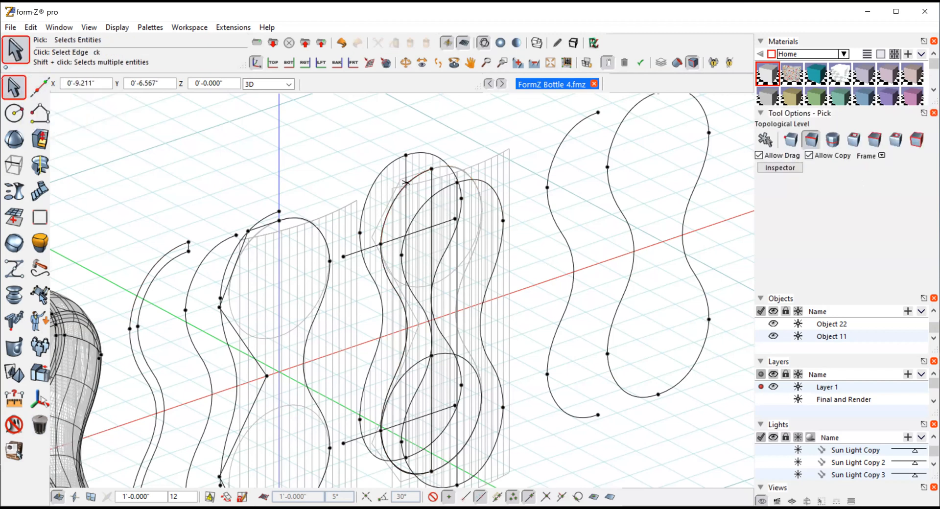
left_click(12, 88)
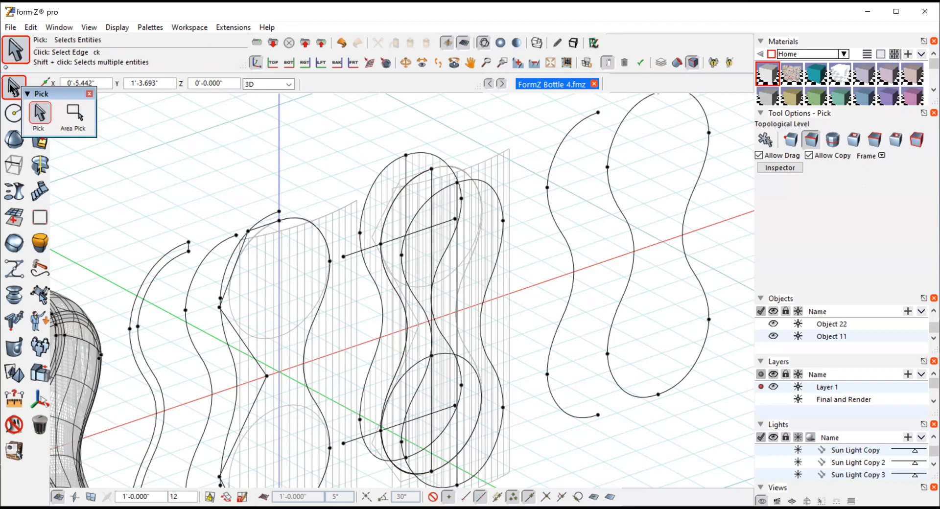
left_click(766, 140)
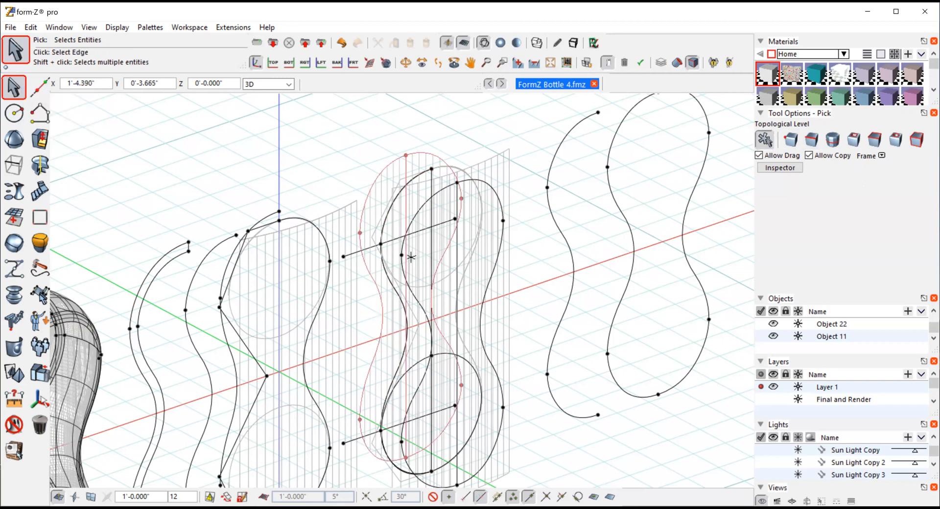
left_click(384, 226)
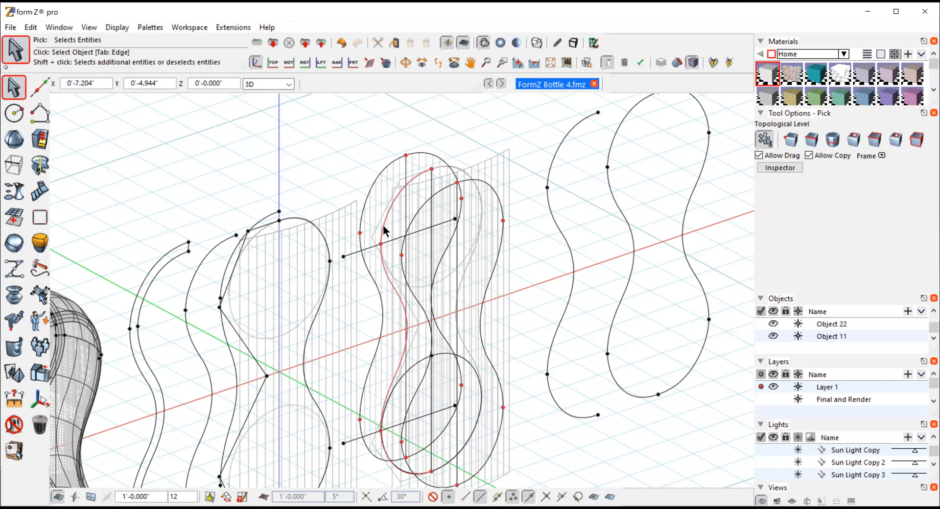
left_click(89, 28)
left_click(110, 281)
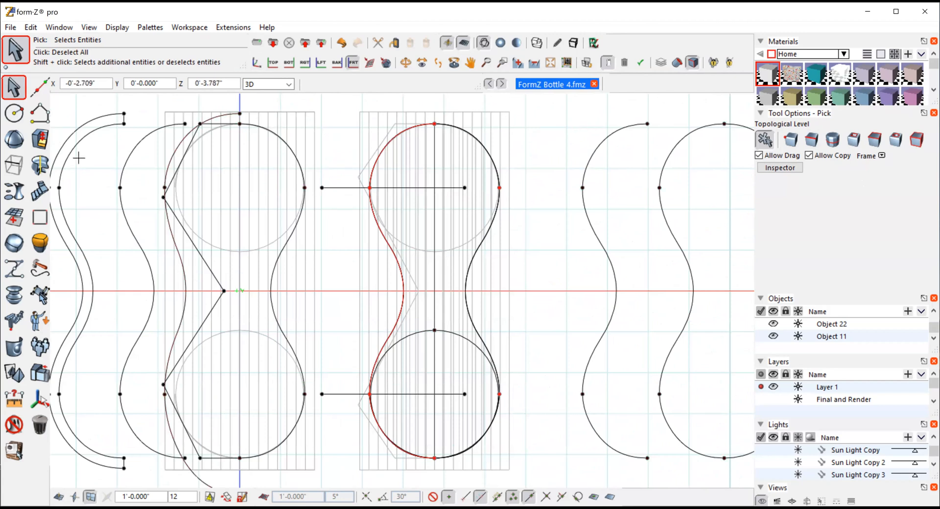
left_click(10, 166)
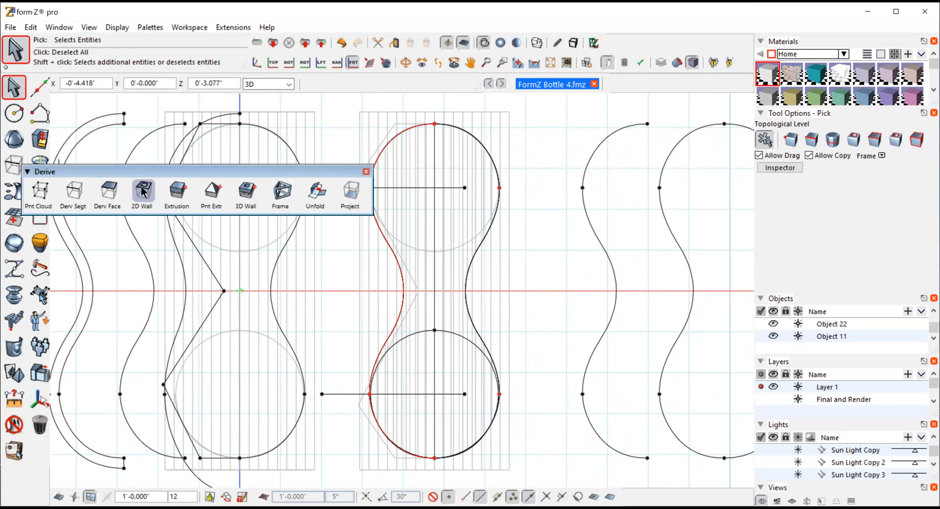
left_click(143, 191)
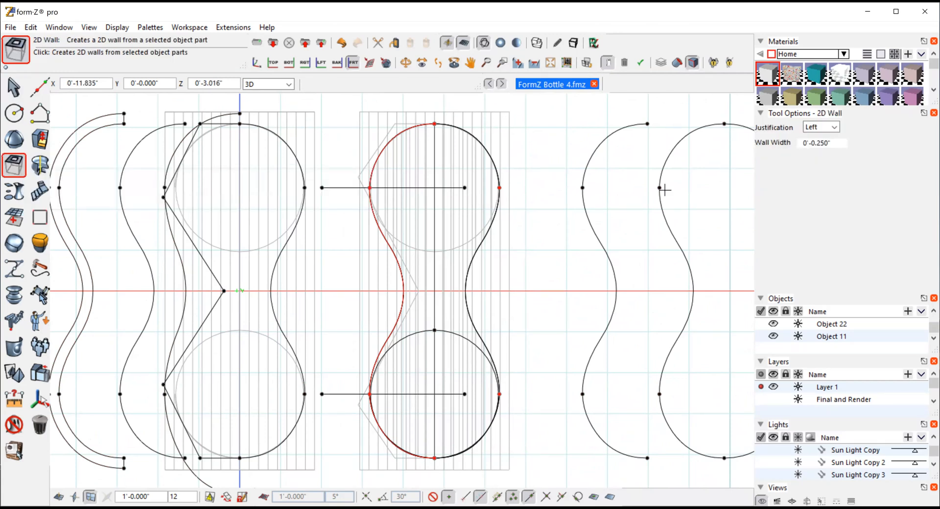
left_click(549, 152)
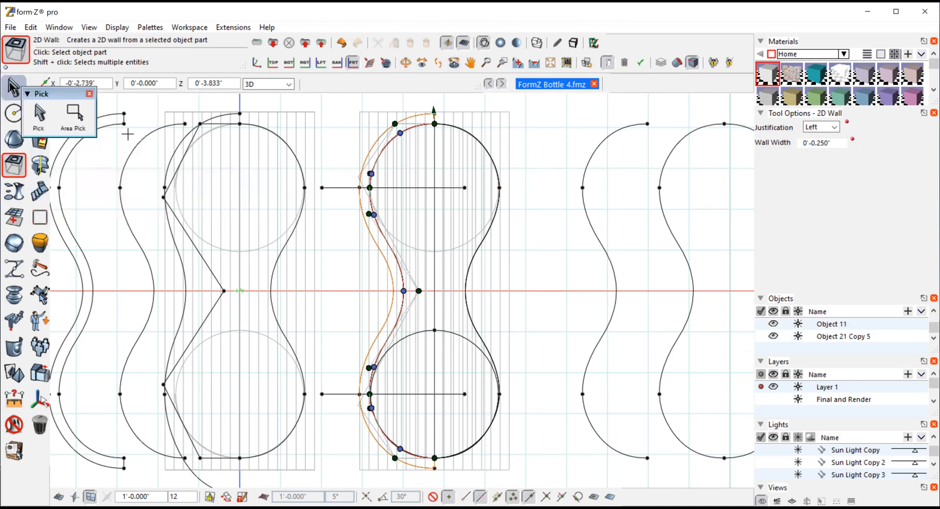
- Derive the 2D wall's three outer edges as new curves, each selected segment separately
left_click(14, 87)
left_click(425, 154)
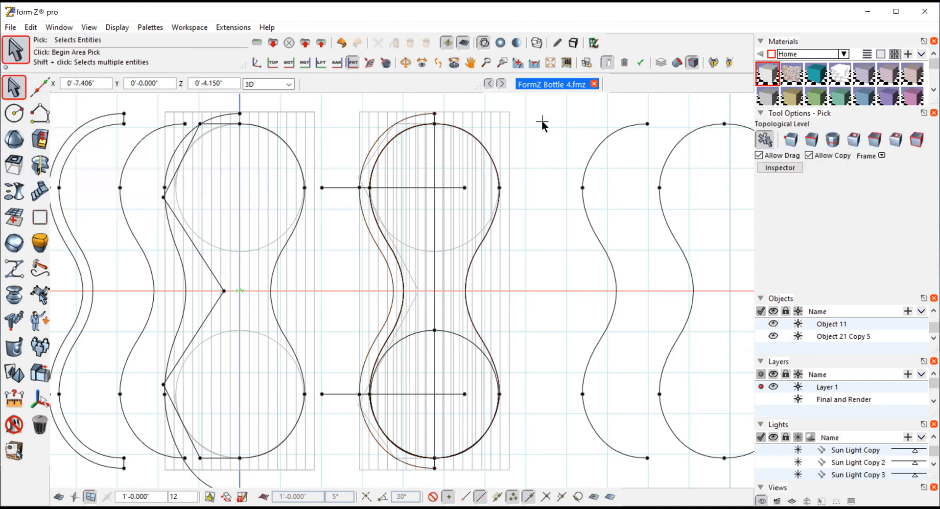
left_click(815, 142)
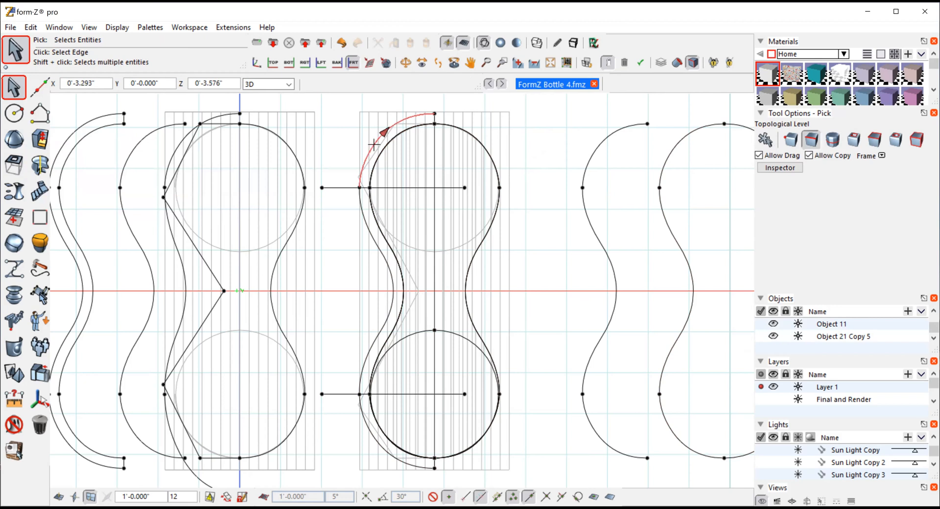
left_click(373, 142)
left_click(367, 228, "shift")
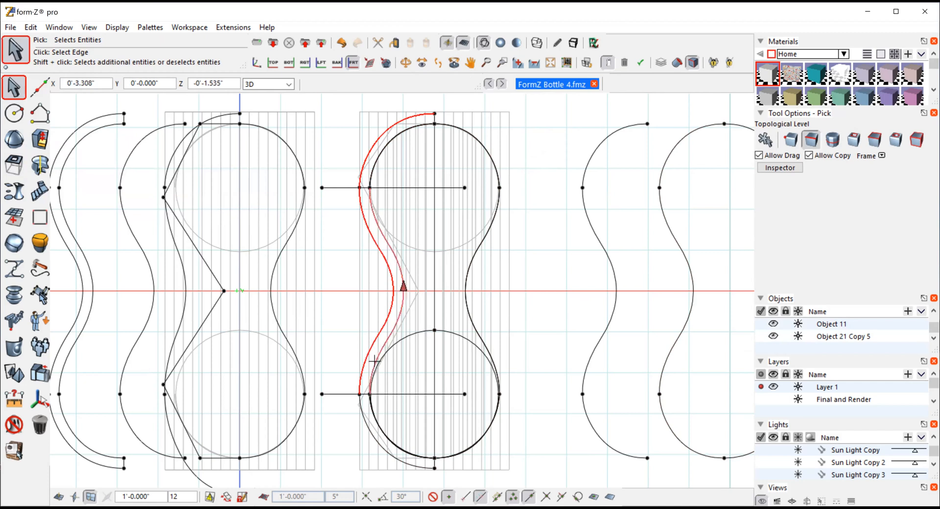
left_click(367, 422, "shift")
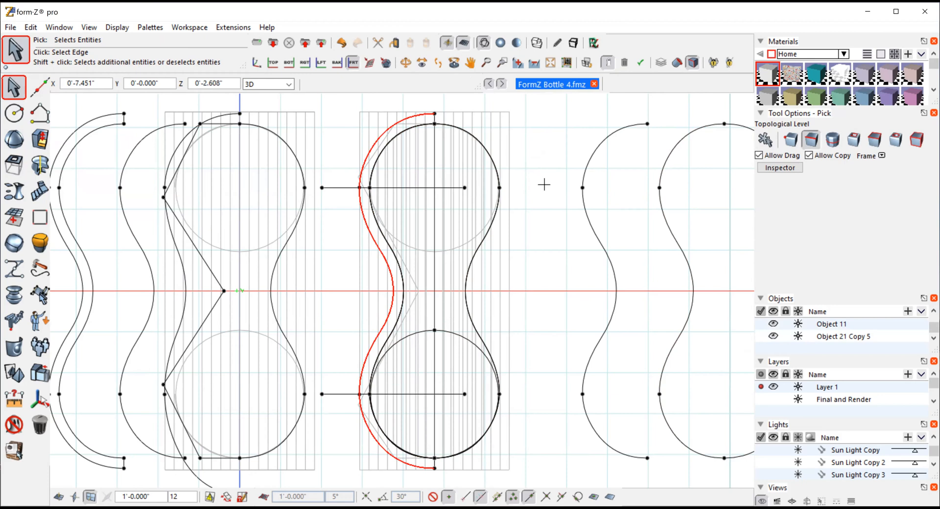
left_click(14, 164)
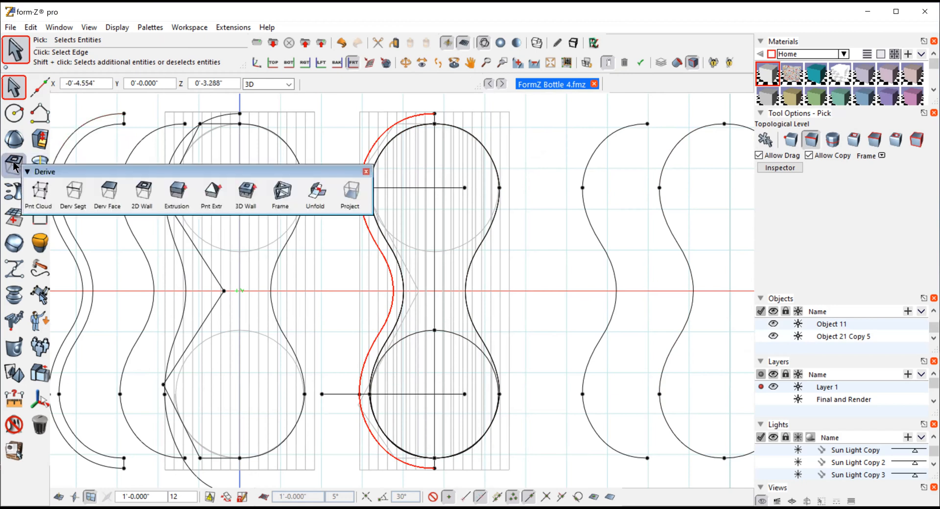
left_click(73, 192)
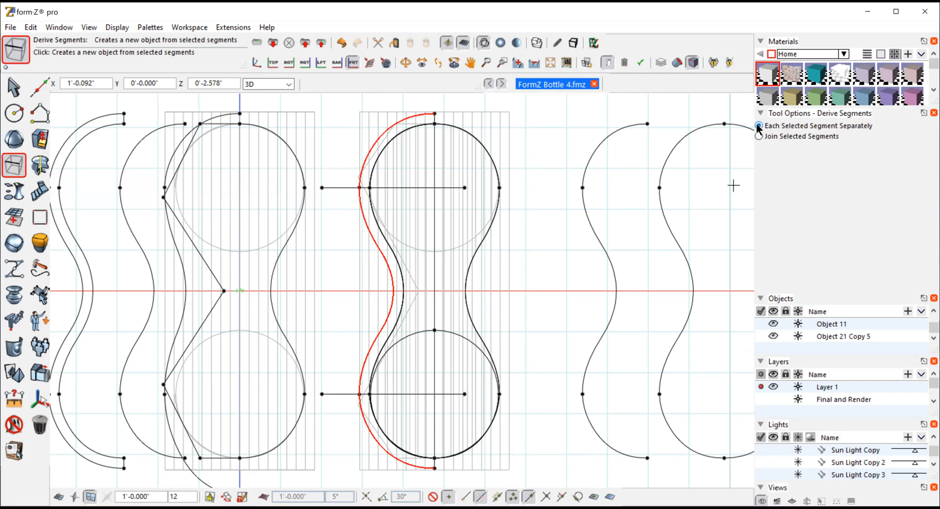
left_click(583, 117)
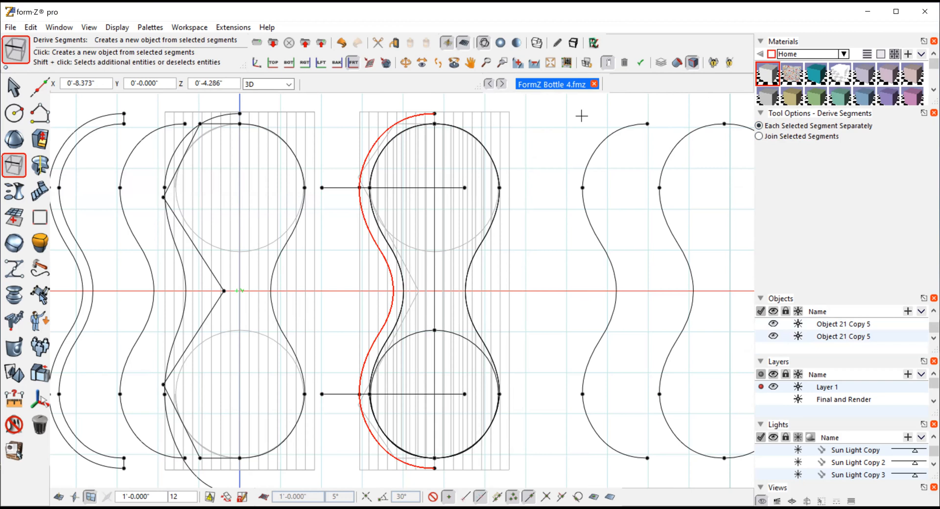
- Loft a surface through the upper side arcs of both hourglass faces and the derived outer arc between them
left_click(405, 62)
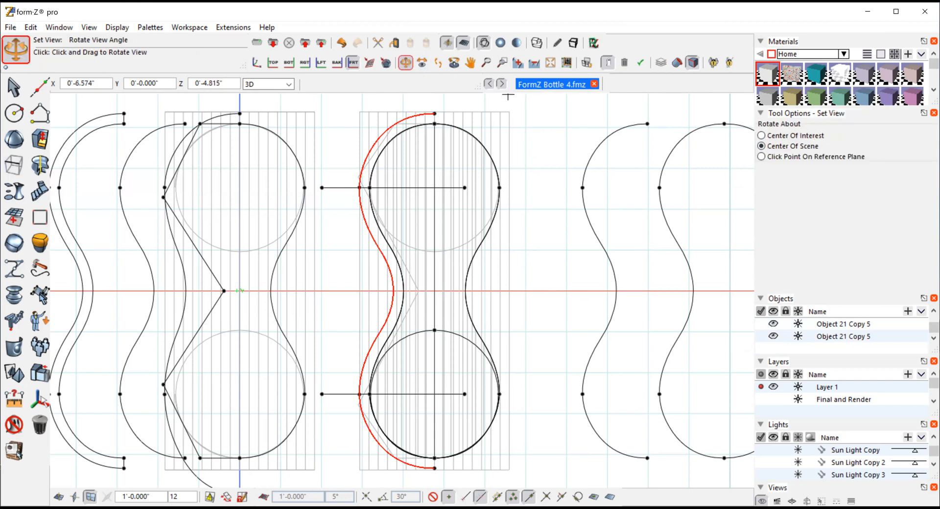
left_click_drag(329, 144, 427, 184)
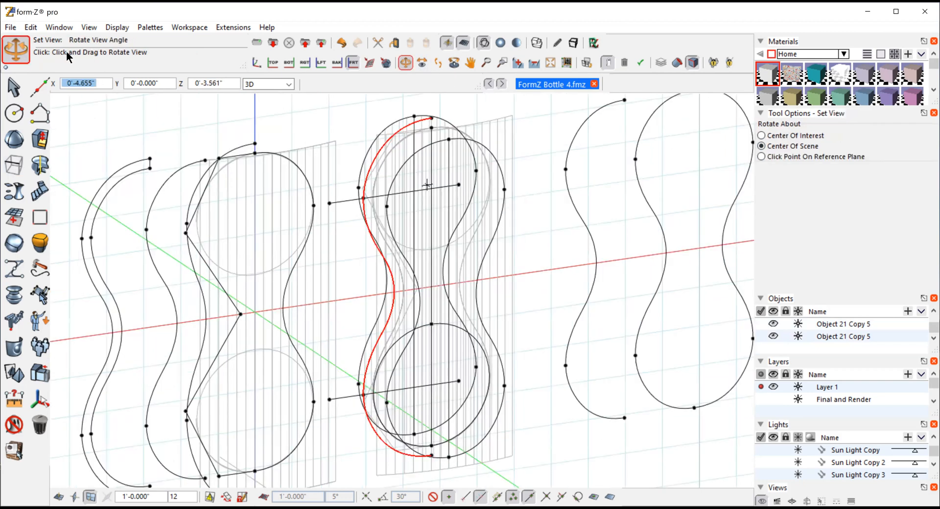
left_click(13, 87)
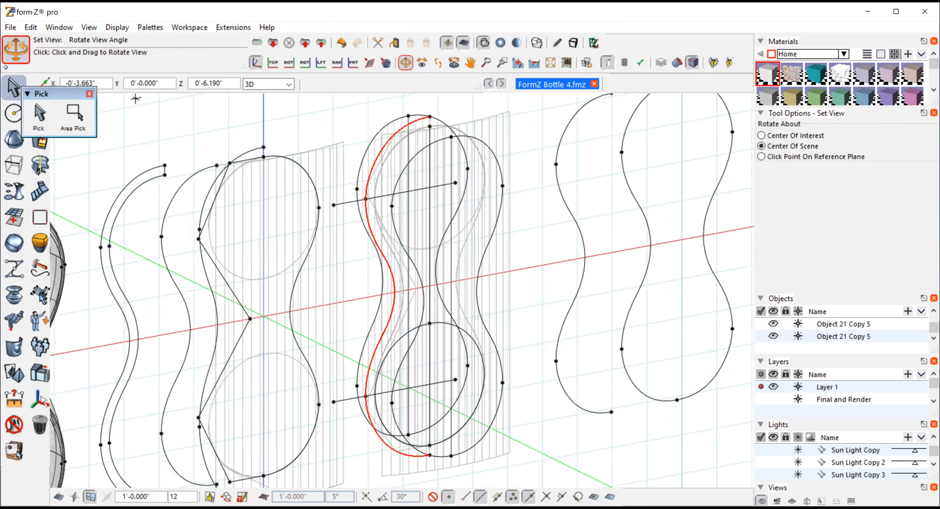
left_click(40, 115)
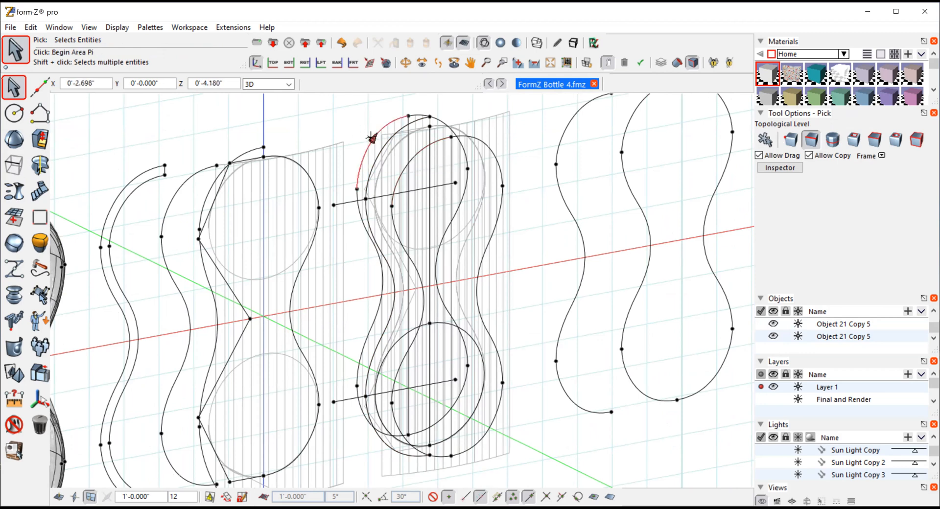
left_click(416, 151)
left_click(386, 145, "shift")
left_click(370, 139, "shift")
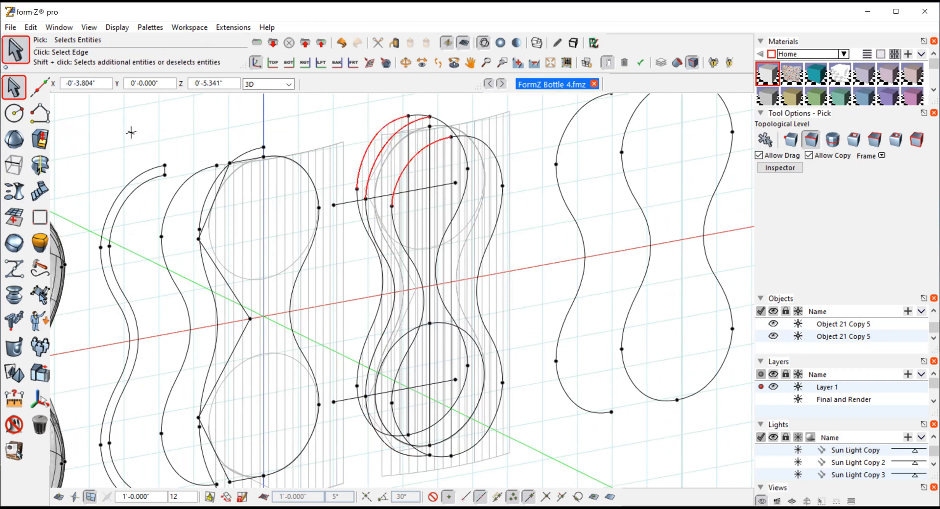
left_click(15, 191)
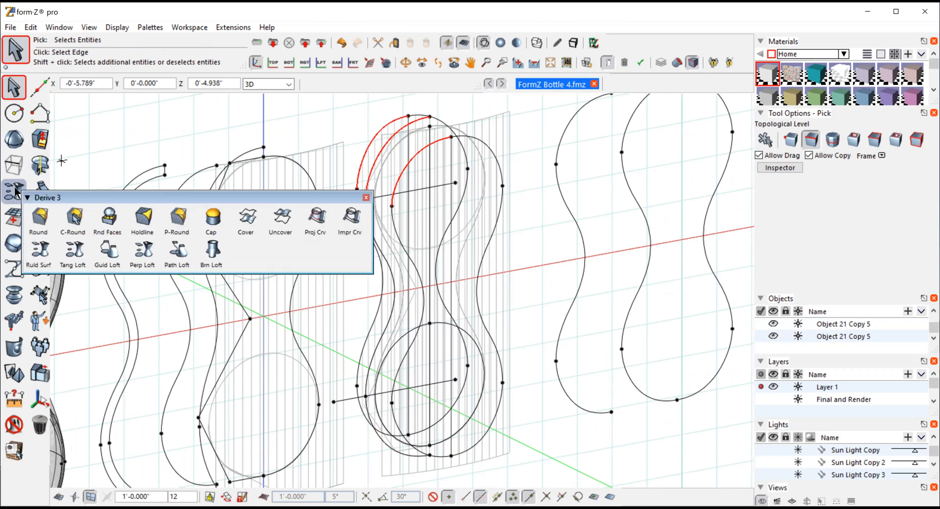
left_click(531, 119)
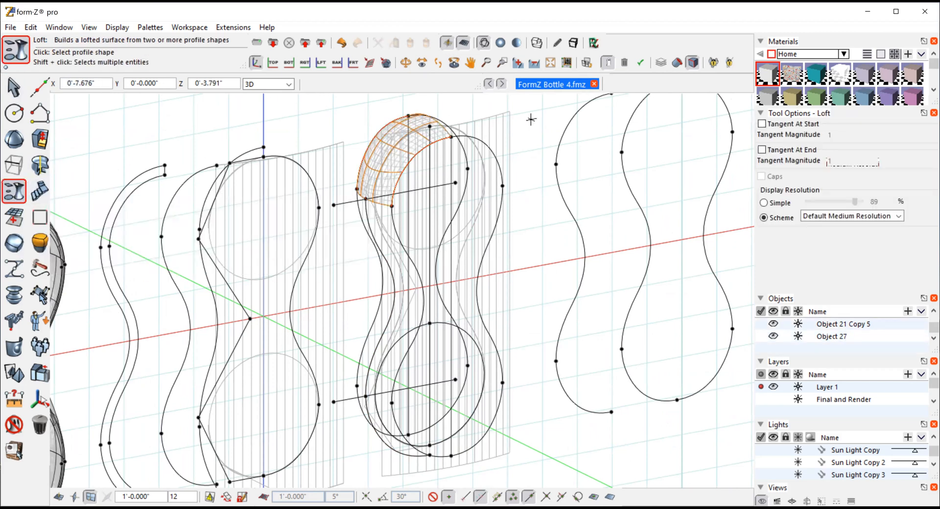
- Loft a surface through the middle wavy side edges of both hourglass faces and the derived outer curve between them
left_click(406, 62)
mouse_move(321, 143)
left_mouse_down()
mouse_move(338, 163)
mouse_move(648, 106)
mouse_move(337, 151)
left_mouse_up()
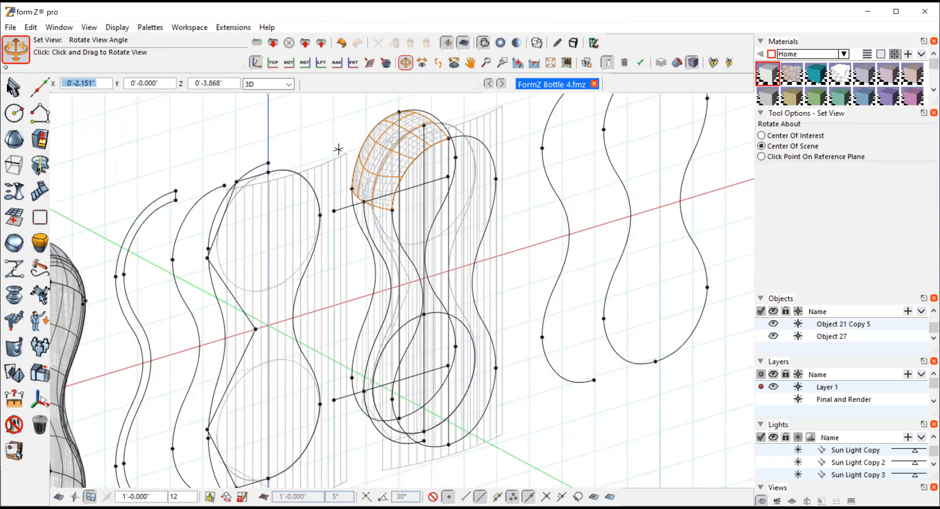
mouse_move(10, 88)
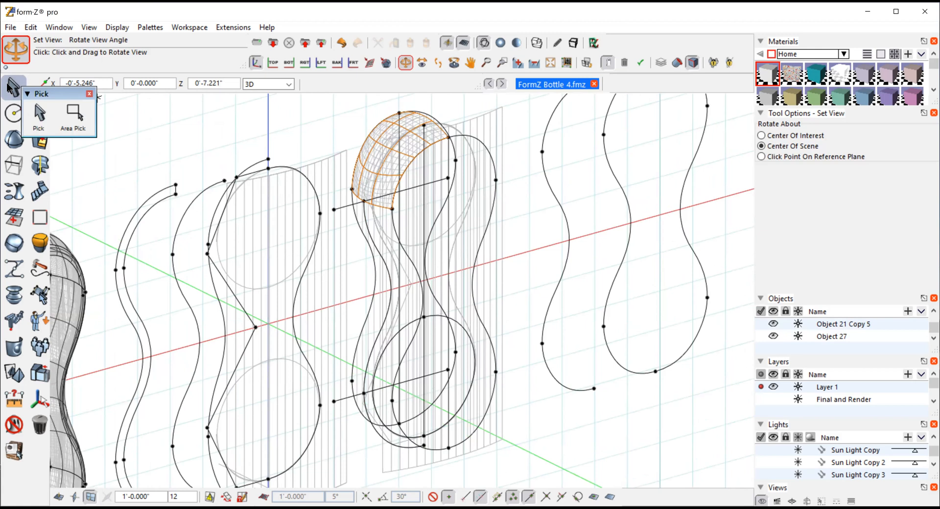
left_click(29, 126)
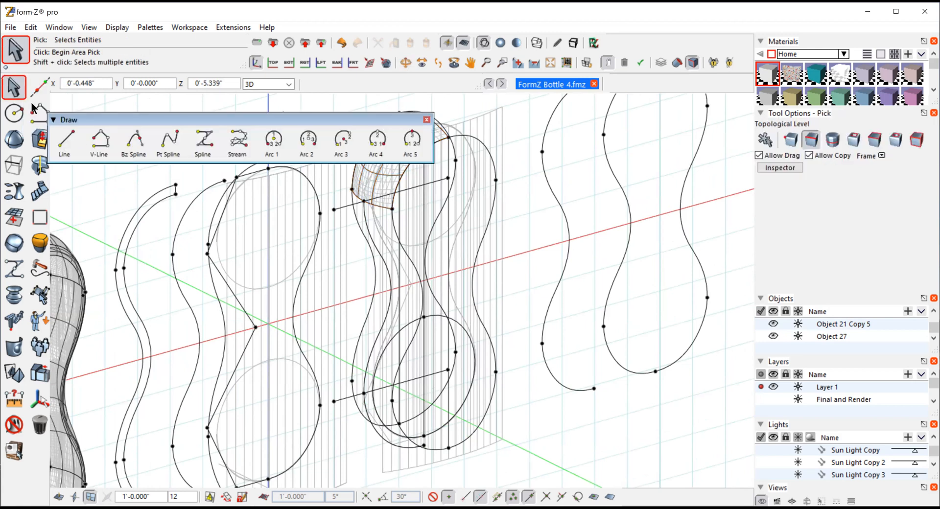
left_click(408, 255)
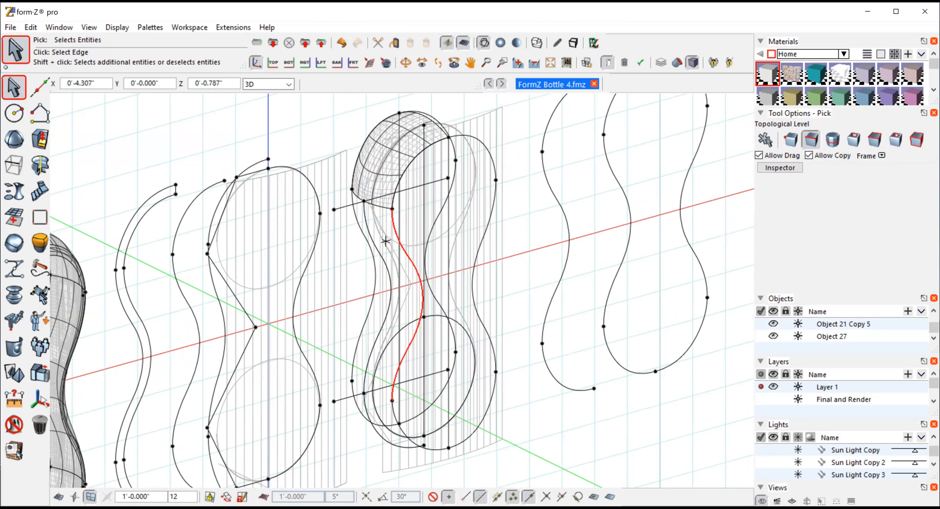
left_click(374, 244, "shift")
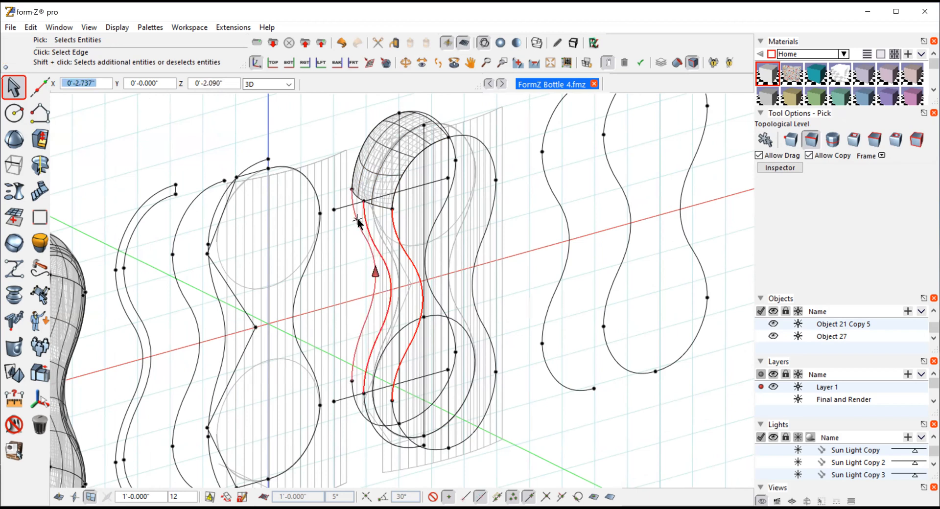
left_click(13, 191)
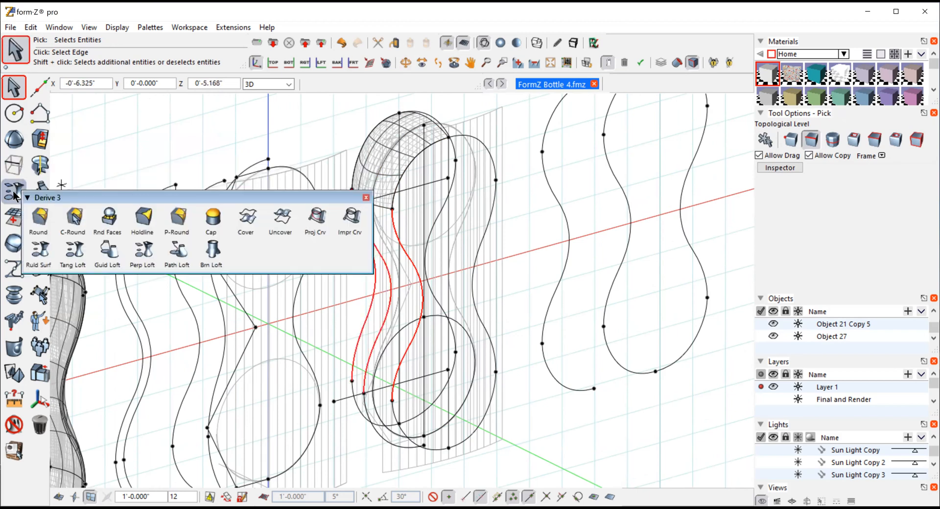
left_click(21, 195)
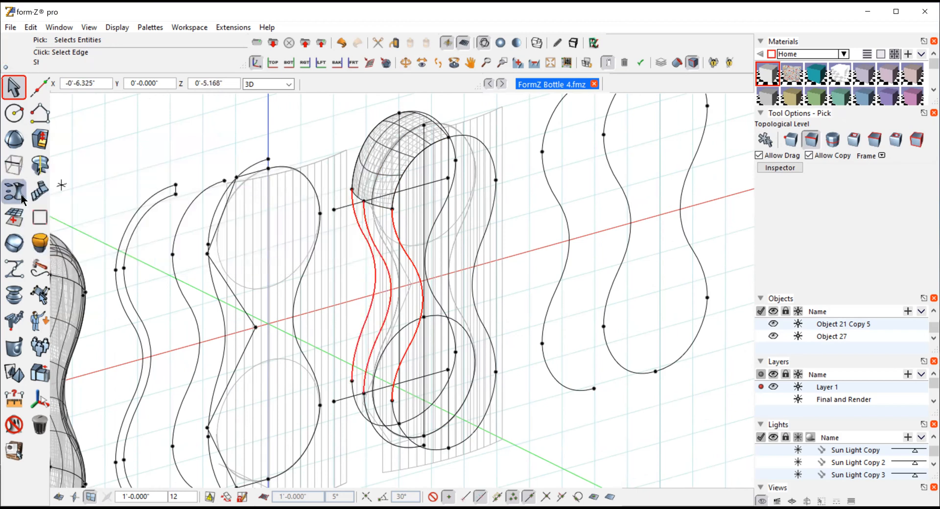
left_click(338, 116)
left_click(13, 87)
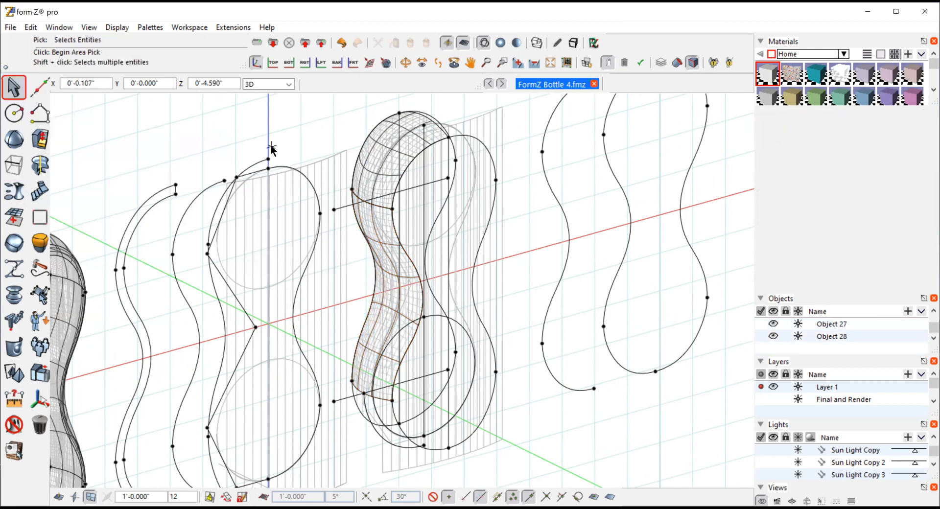
- Loft a surface through the lower side arcs of both hourglass faces and the derived outer arc between them
left_click(406, 62)
left_click_drag(196, 159, 426, 307)
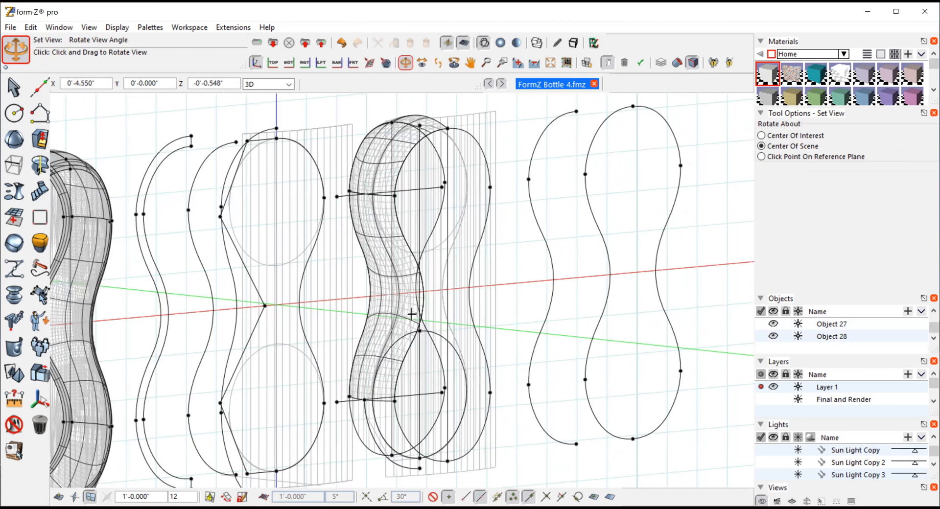
left_click(13, 87)
left_click(418, 427)
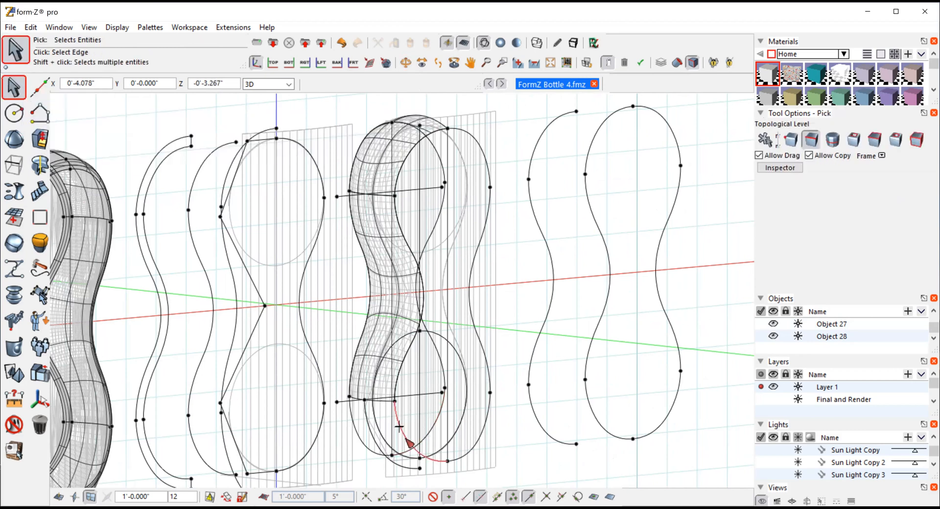
left_click(401, 430)
left_click(377, 430, "shift")
left_click(355, 425, "shift")
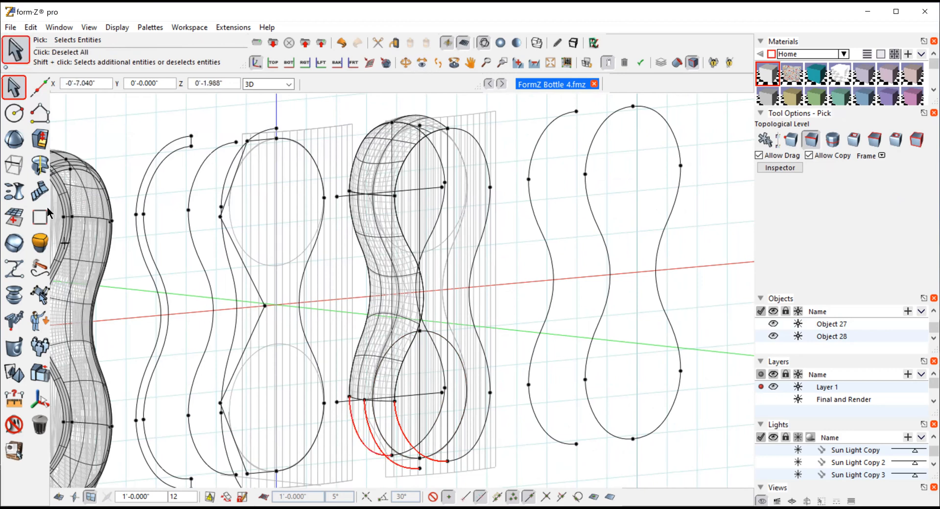
left_click(19, 190)
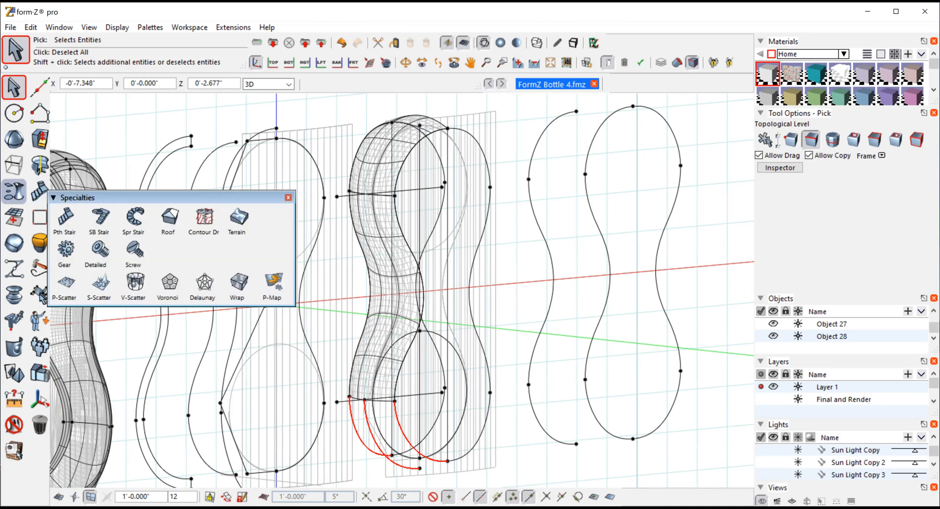
left_click(15, 190)
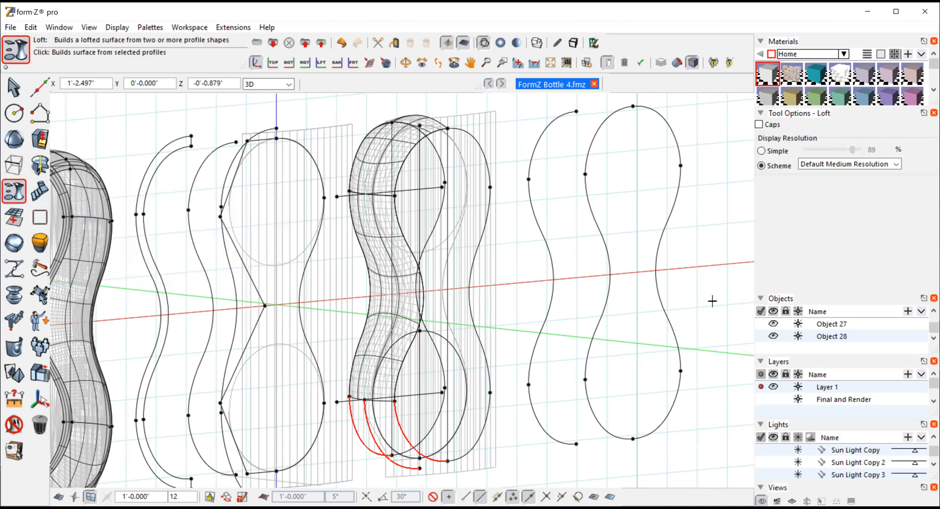
left_click(712, 301)
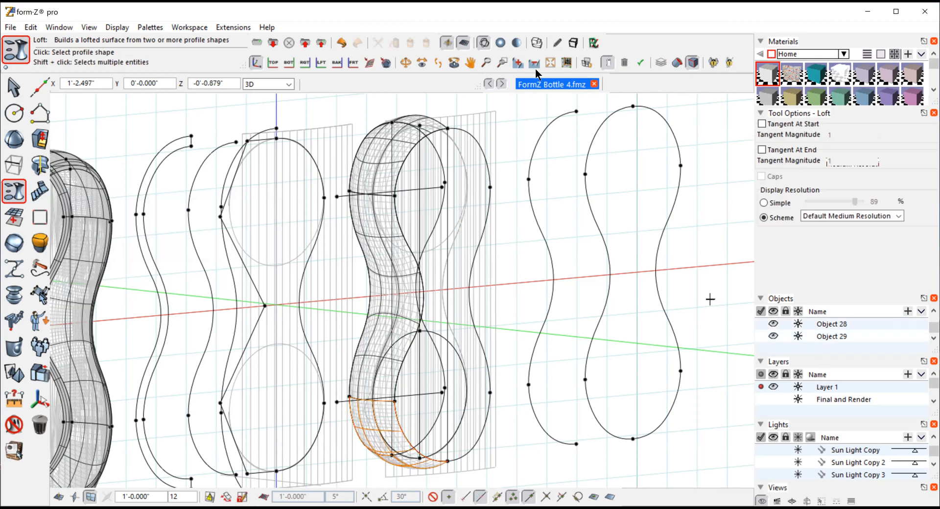
- Shade the model and inspect the three lofted side surfaces of the hourglass body from several angles
left_click(499, 43)
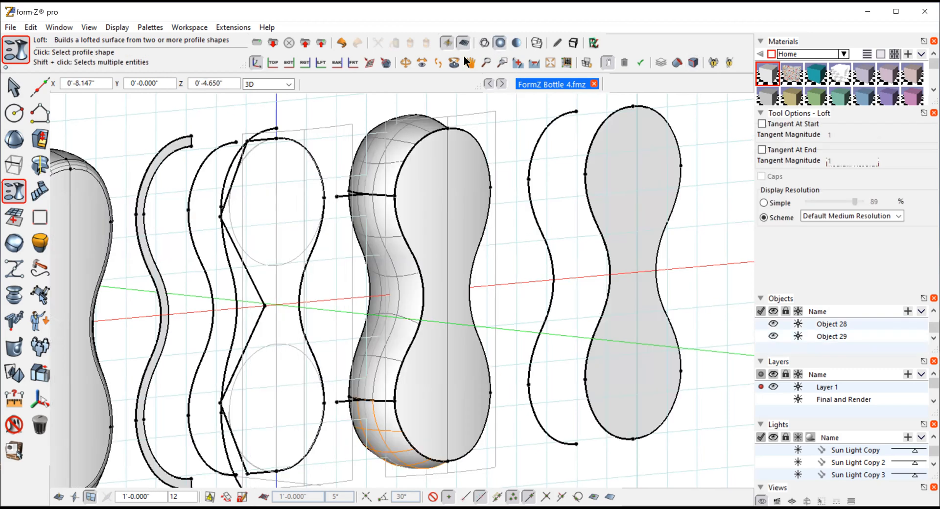
left_click(405, 62)
left_click_drag(493, 241, 341, 259)
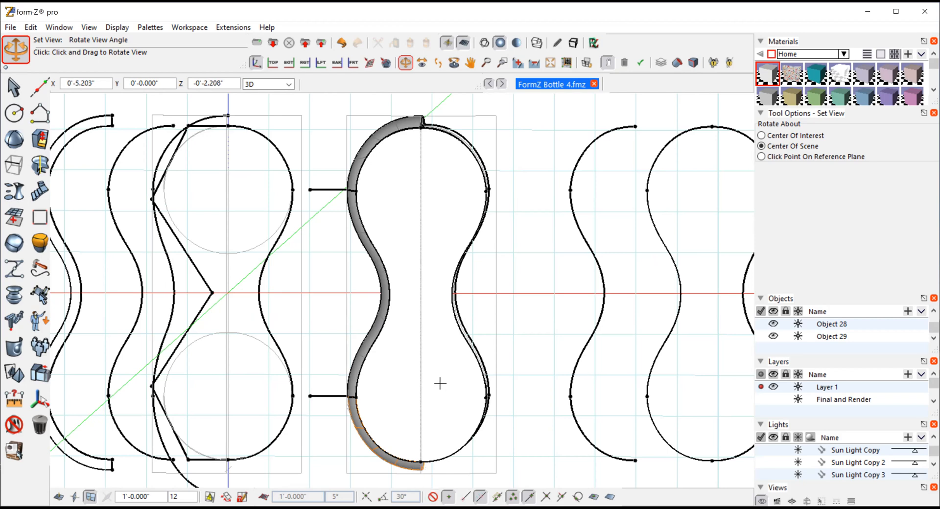
mouse_move(310, 143)
left_mouse_down()
mouse_move(307, 129)
mouse_move(342, 147)
mouse_move(494, 125)
mouse_move(451, 164)
left_mouse_up()
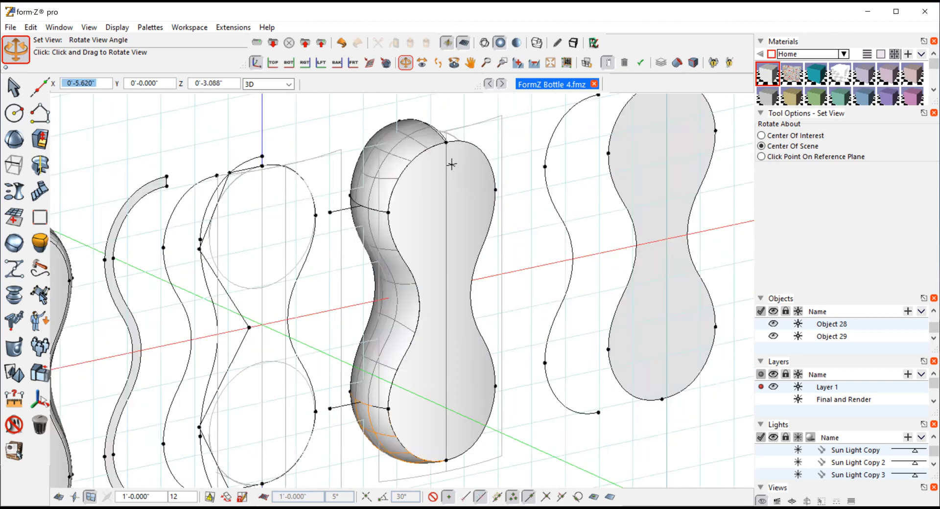
- Undo the lofted upper, middle and lower side surfaces, keeping the derived outer curves
left_click(31, 28)
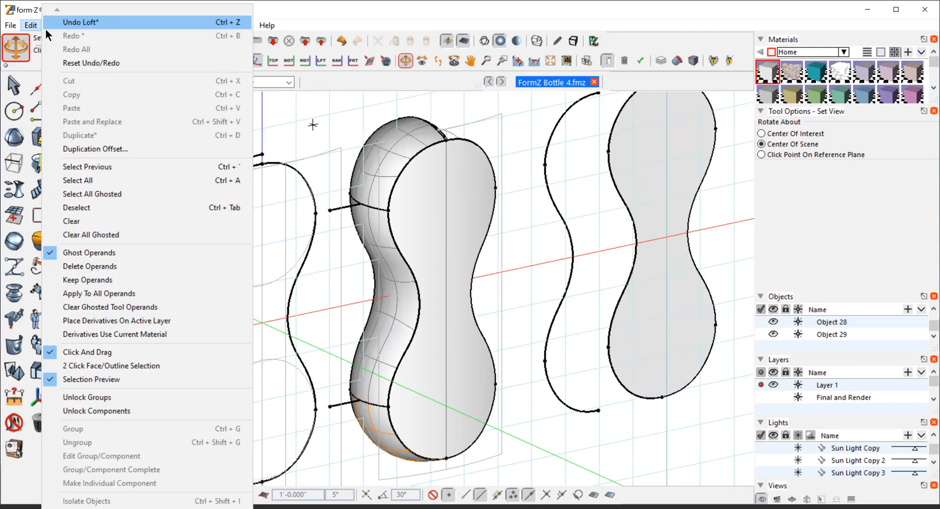
left_click(82, 22)
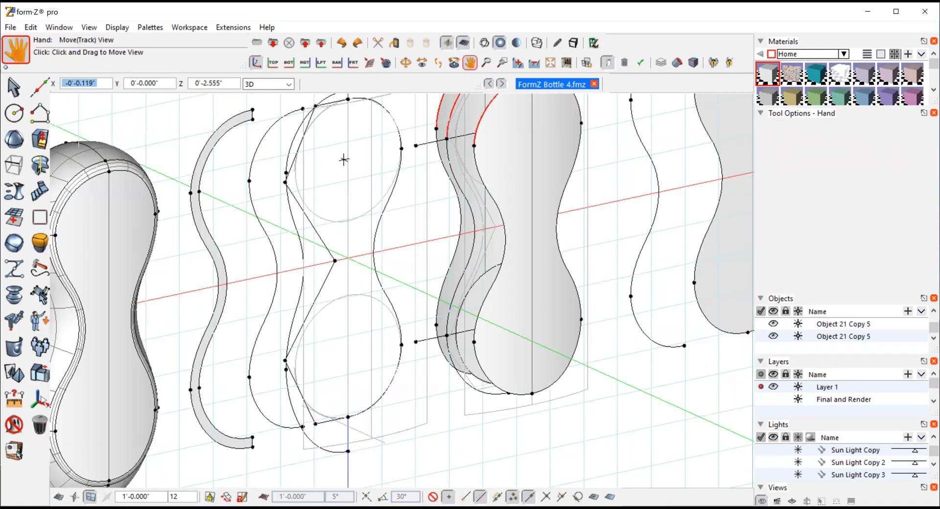
middle_click_drag(622, 153, 622, 155)
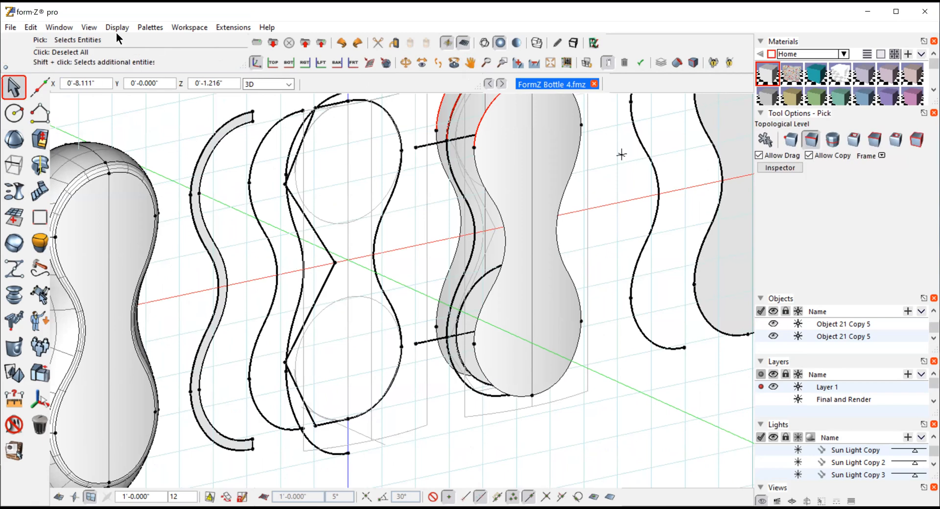
- Show the profile curves in front view with wireframe display
left_click(88, 27)
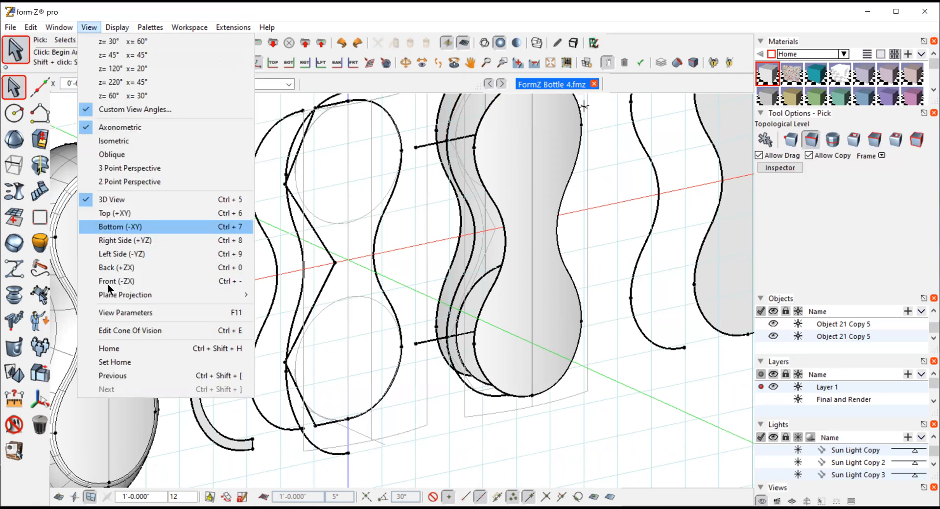
left_click(105, 281)
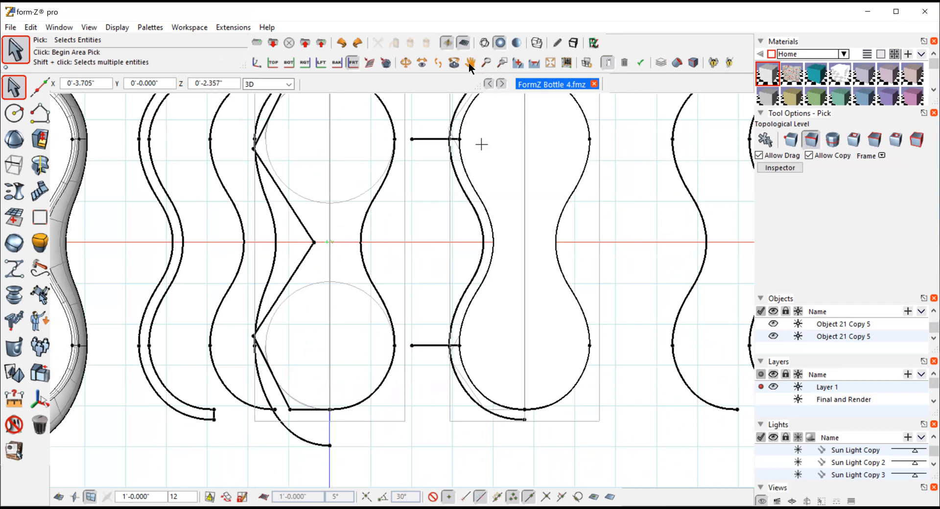
middle_click_drag(624, 228, 567, 284)
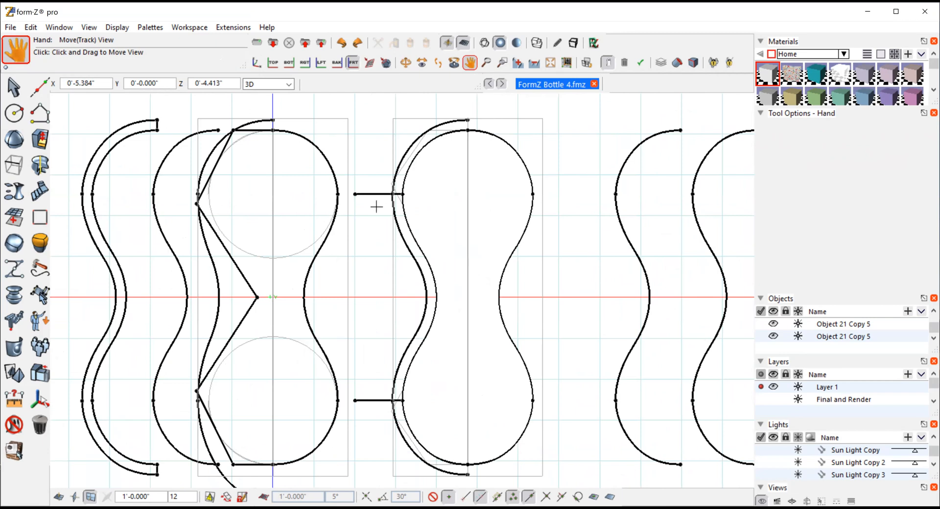
left_click(14, 88)
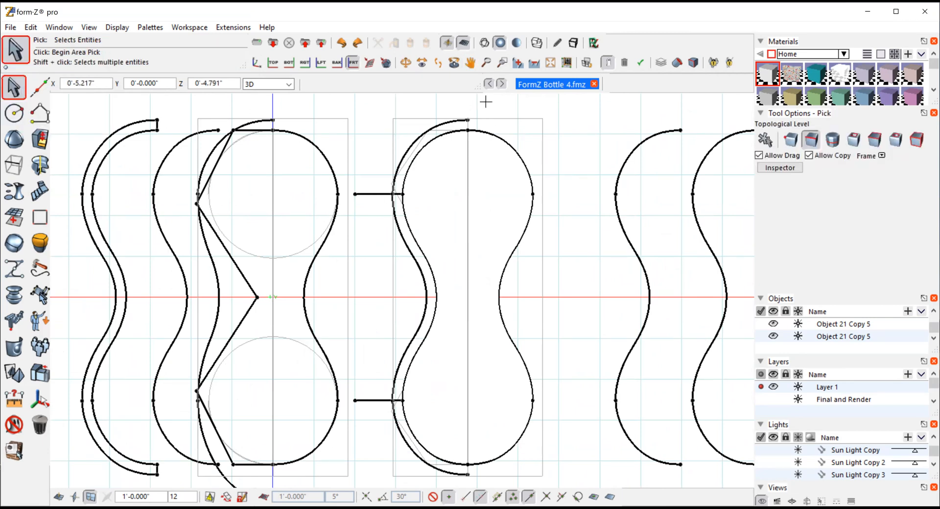
left_click(478, 43)
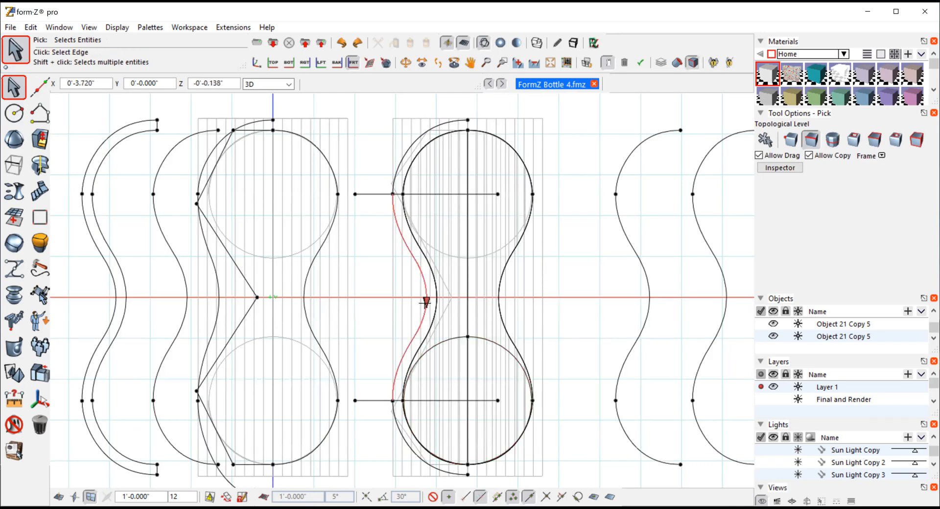
- Scale the whole wavy middle segment of the outer profile itself to about 0.668 in X, from its upper endpoint
left_click(765, 140)
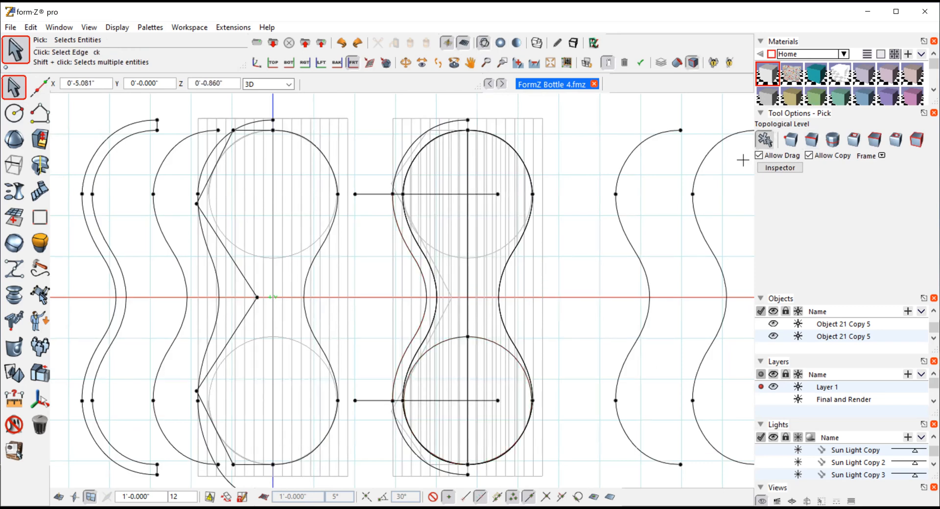
left_click(428, 302)
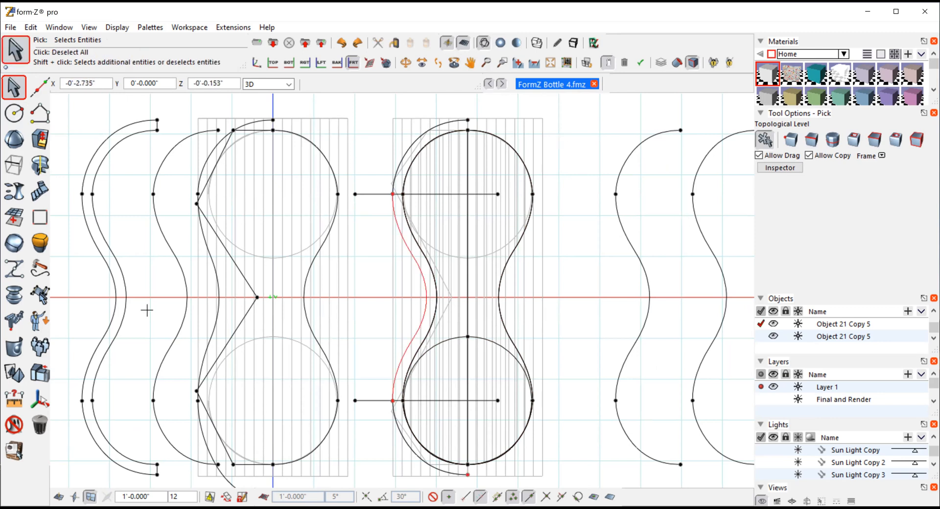
left_click(13, 372)
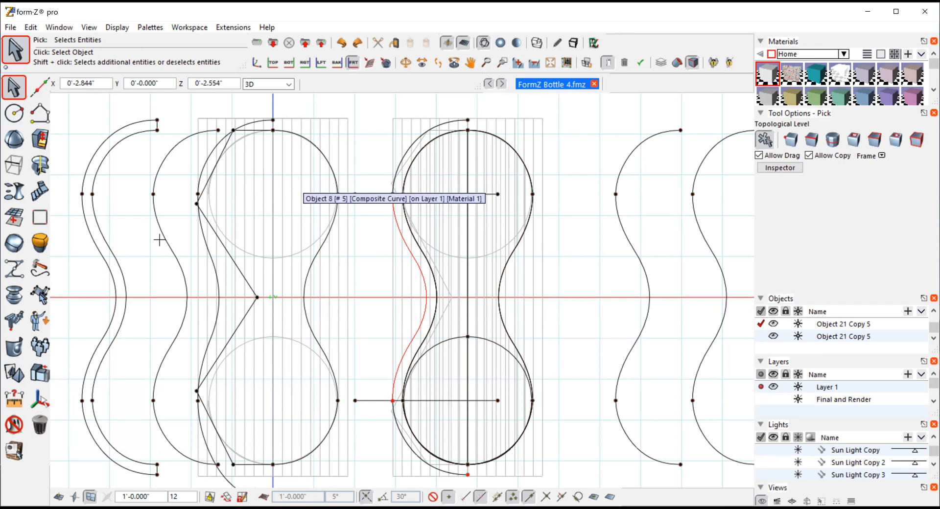
mouse_move(17, 348)
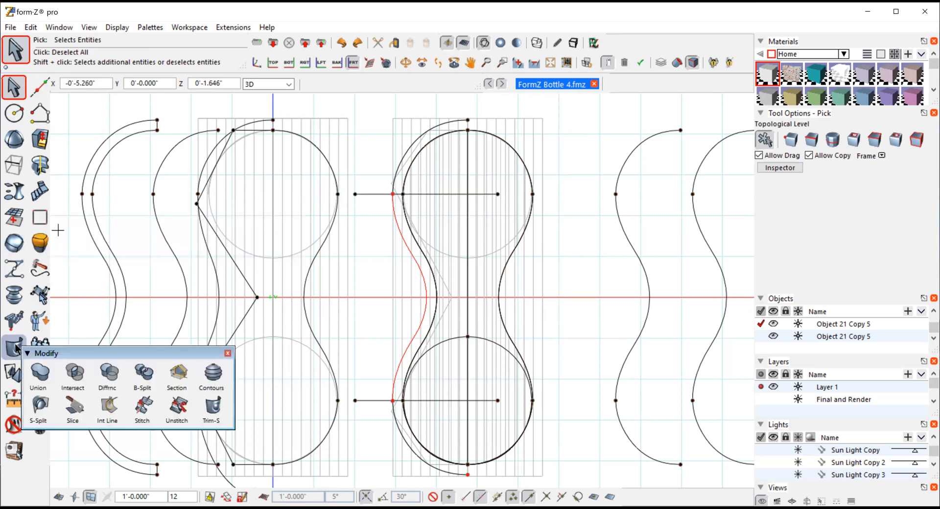
mouse_move(16, 374)
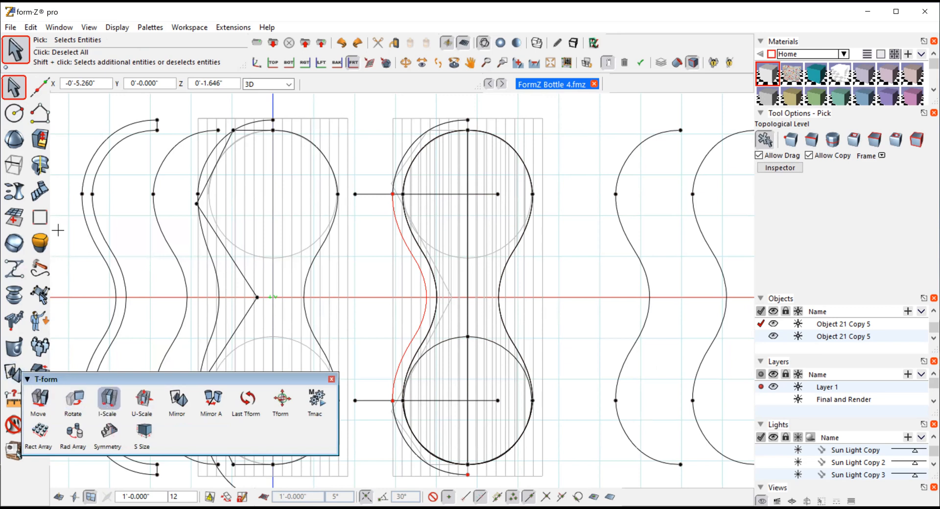
left_click(109, 397)
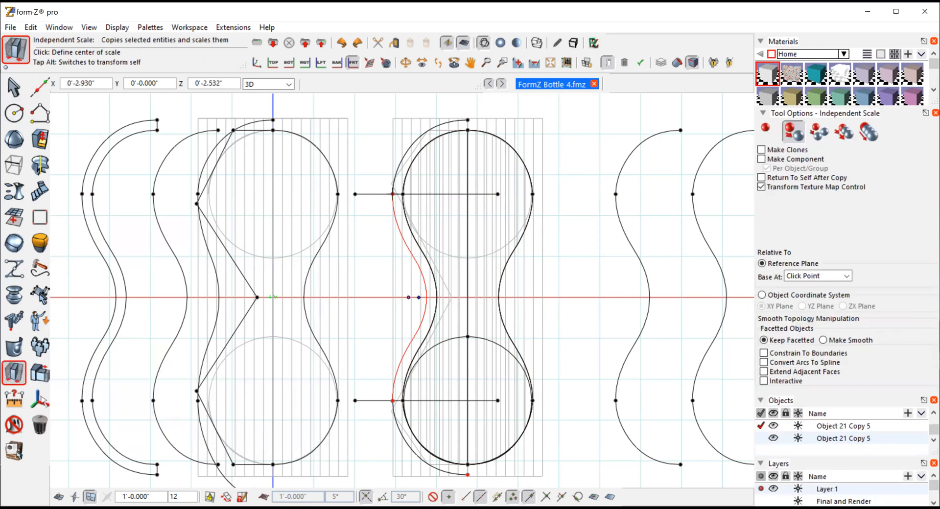
key("alt")
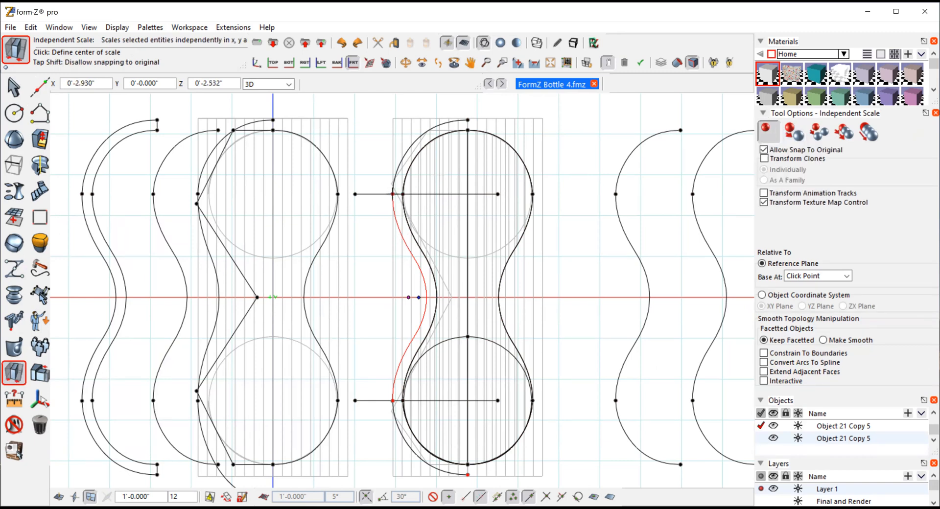
left_click(393, 195)
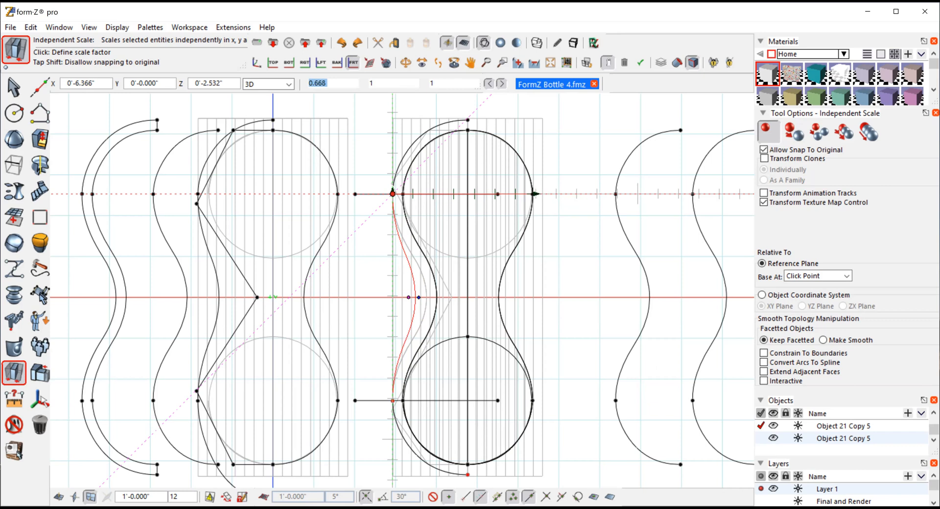
left_click(392, 194)
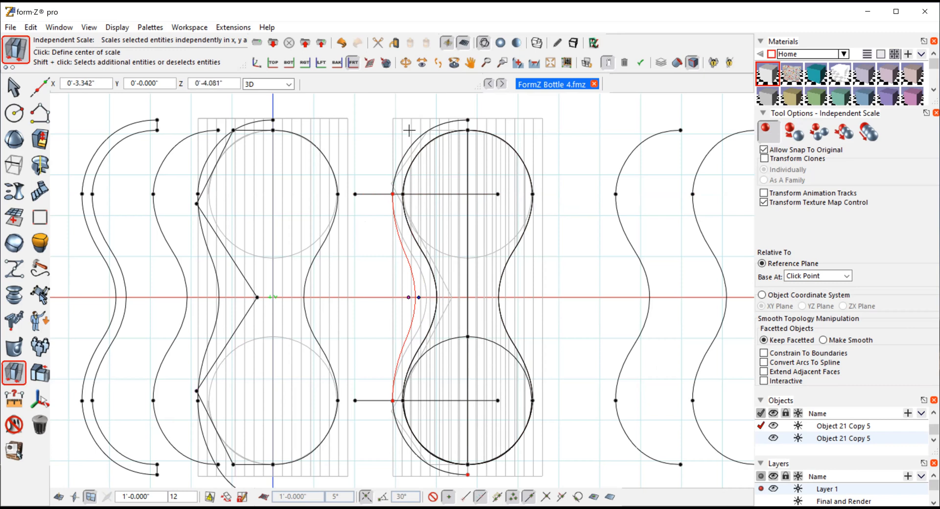
left_click(12, 86)
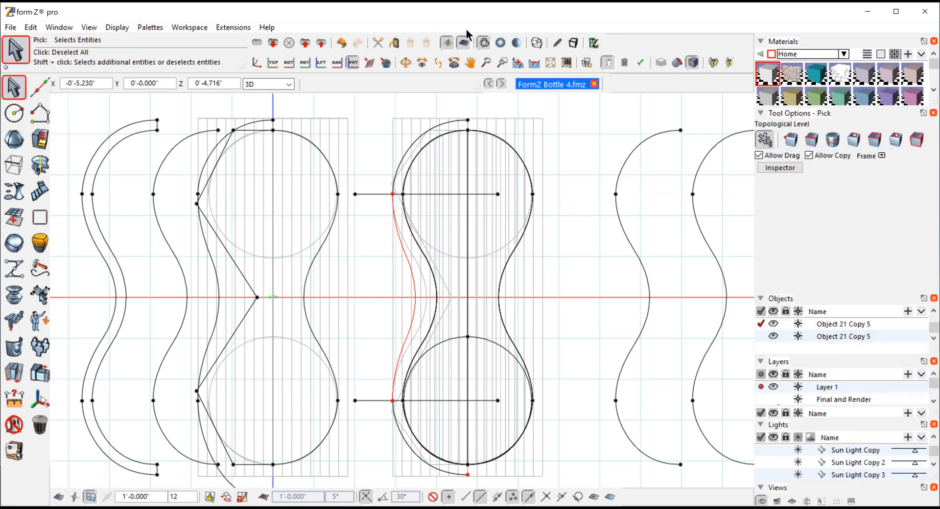
- Scale the lower outer profile arc vertically by about 1.368 with Independent Scale, from its upper endpoint where it meets the middle segment
left_click(469, 62)
mouse_move(569, 272)
left_mouse_down()
mouse_move(573, 342)
mouse_move(559, 307)
left_mouse_up()
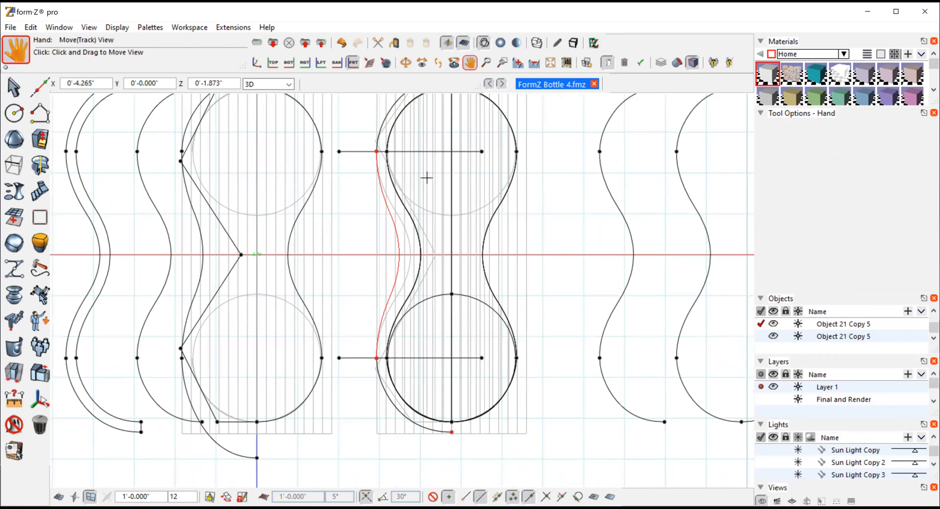
left_click(12, 91)
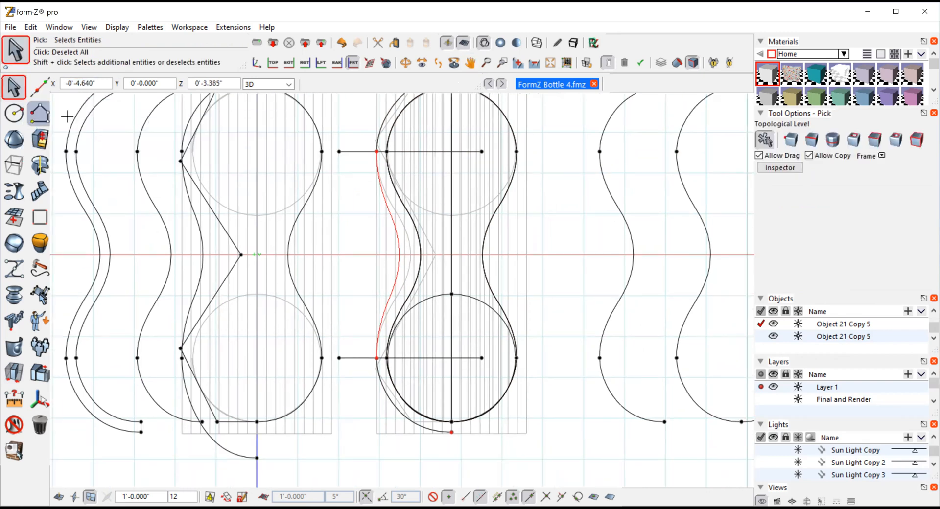
left_click(578, 215)
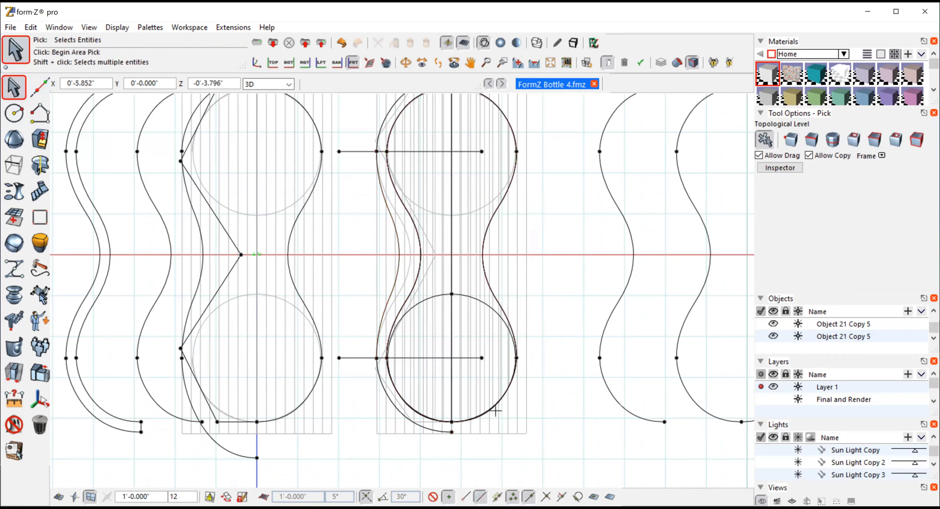
left_click(440, 430)
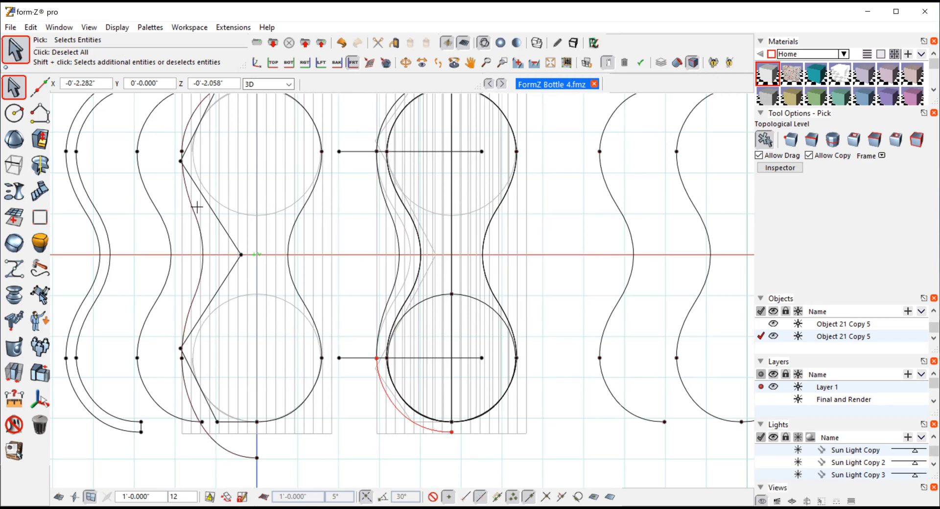
left_click(15, 191)
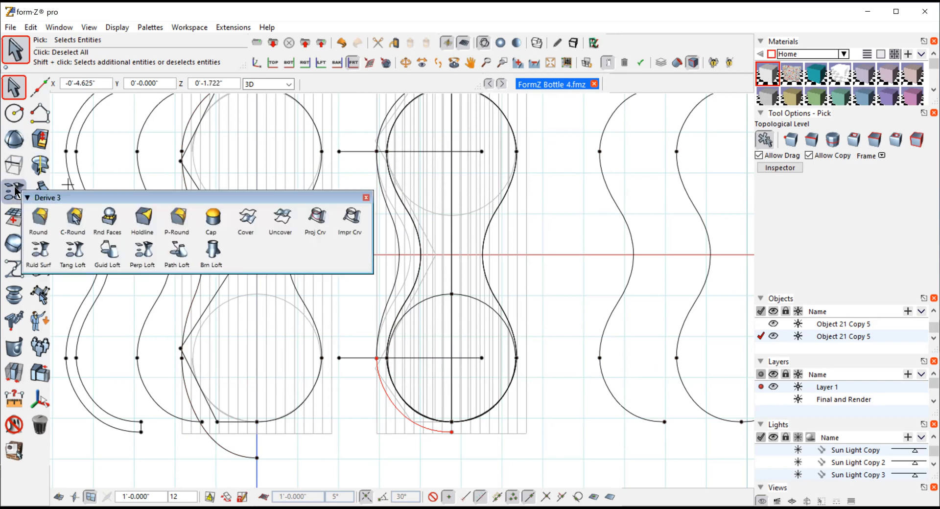
left_click(17, 354)
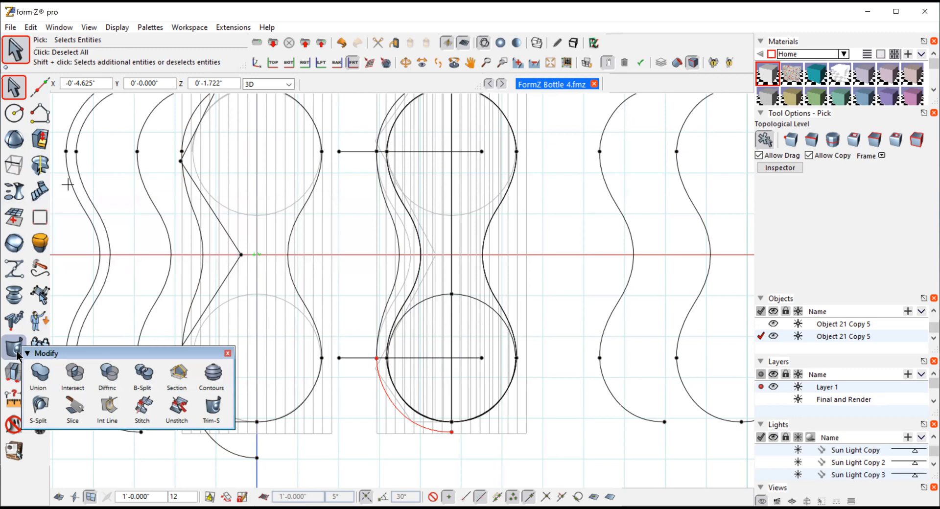
left_click(20, 375)
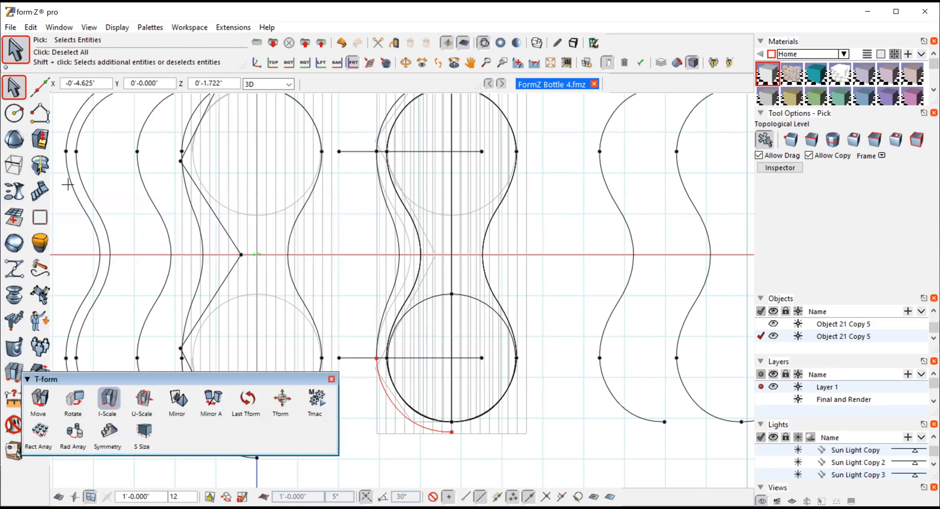
left_click(109, 399)
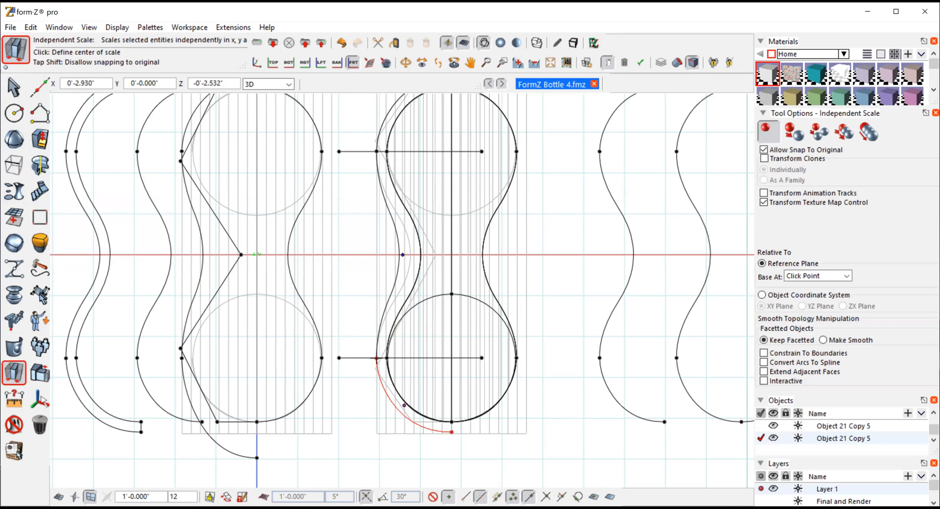
left_click(377, 358)
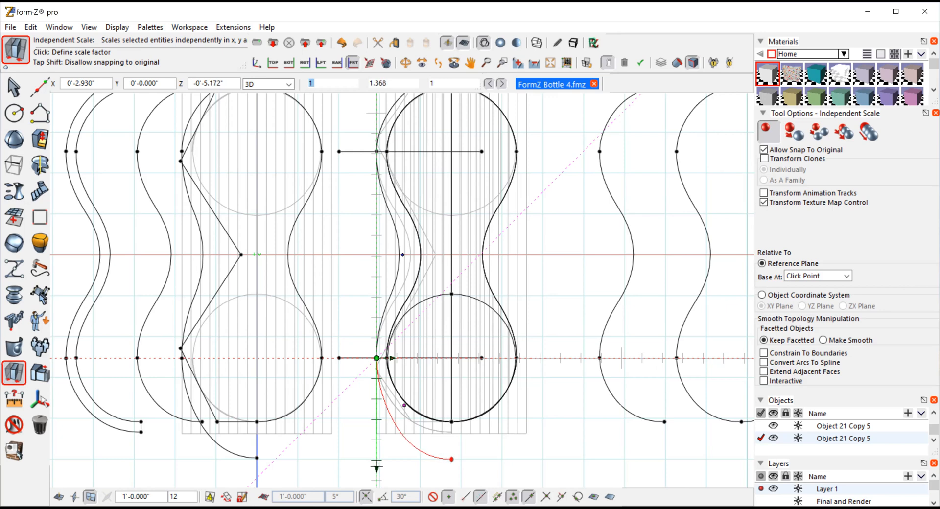
left_click(381, 466)
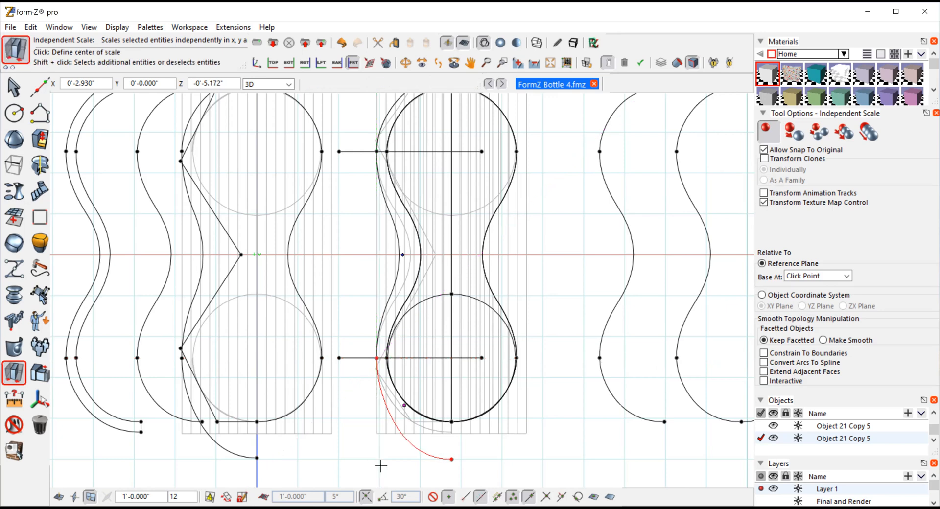
- Deselect the scaled arc and display the hourglass faces and profile curves shaded in an angled 3D view
left_click(14, 86)
left_click(559, 147)
left_click(405, 62)
left_click_drag(365, 240, 544, 182)
left_click(471, 63)
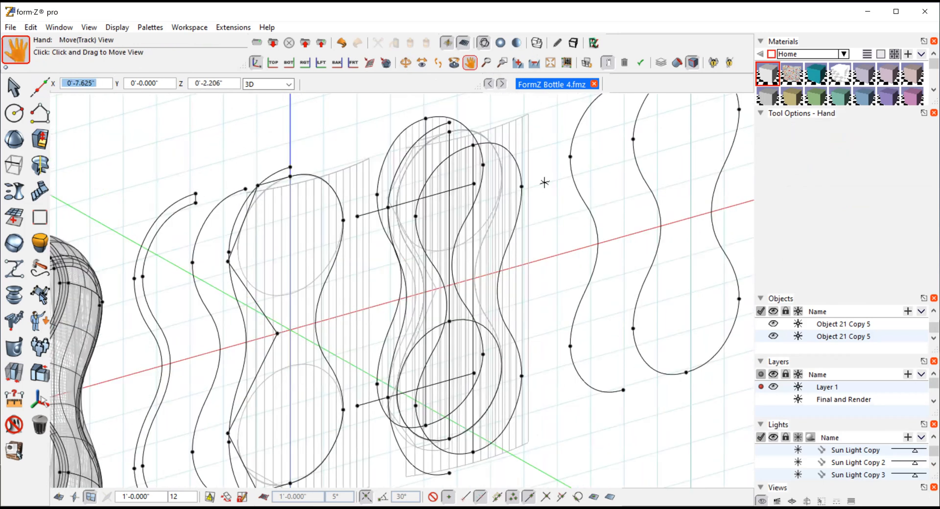
left_click(501, 43)
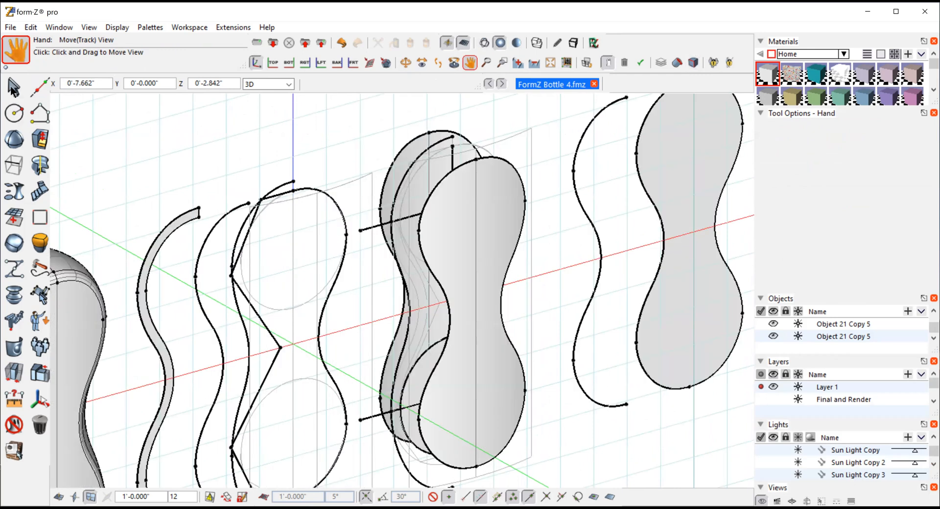
- Loft the upper side surface through the front face's upper edge, the upper outer arc and the back face's matching edge
left_click(14, 87)
left_click(811, 140)
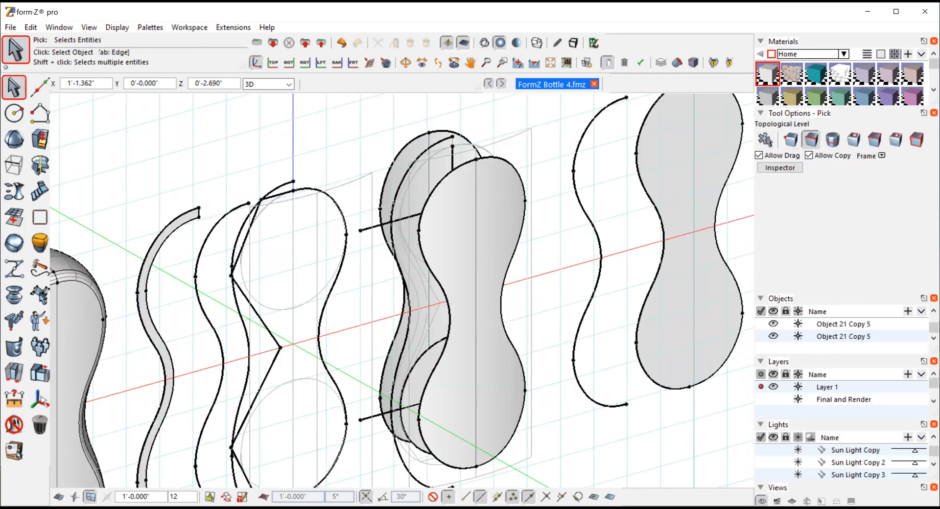
left_click(429, 202)
left_click(396, 178, "shift")
left_click(390, 168, "shift")
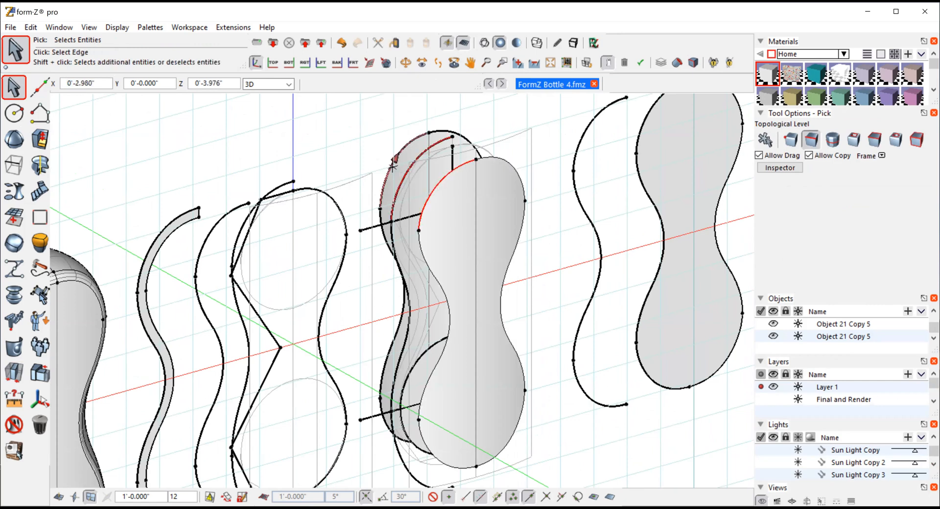
left_click(13, 191)
left_click(14, 192)
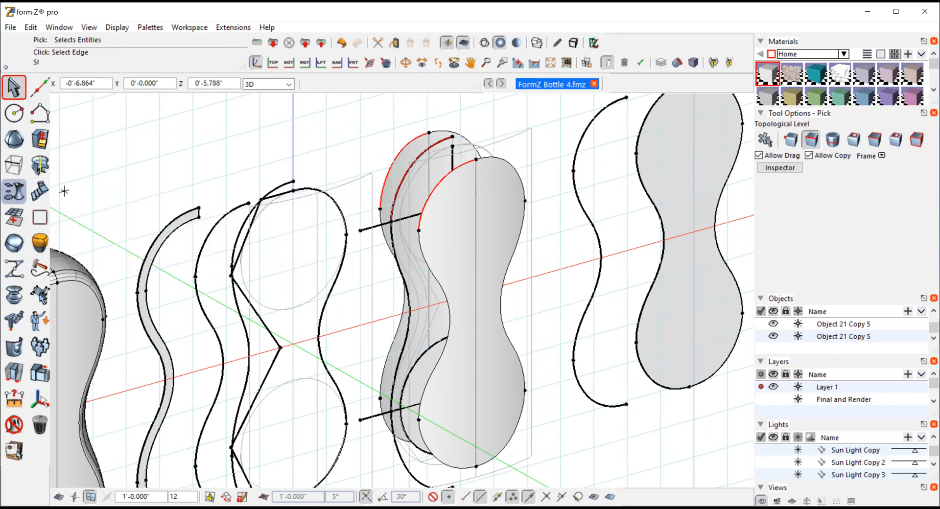
- Loft the middle side surface through the wavy waist edges of both hourglass faces and the reshaped middle outer curve
left_click(13, 87)
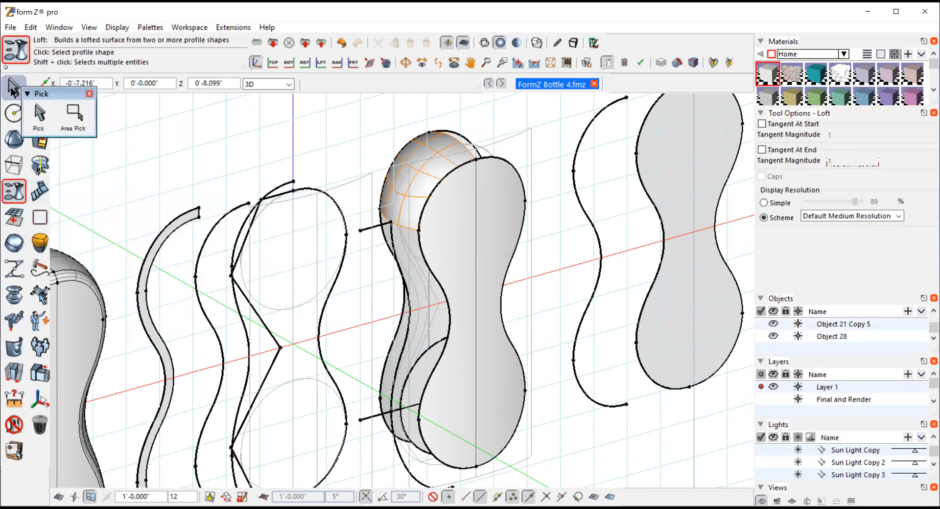
left_click(15, 88)
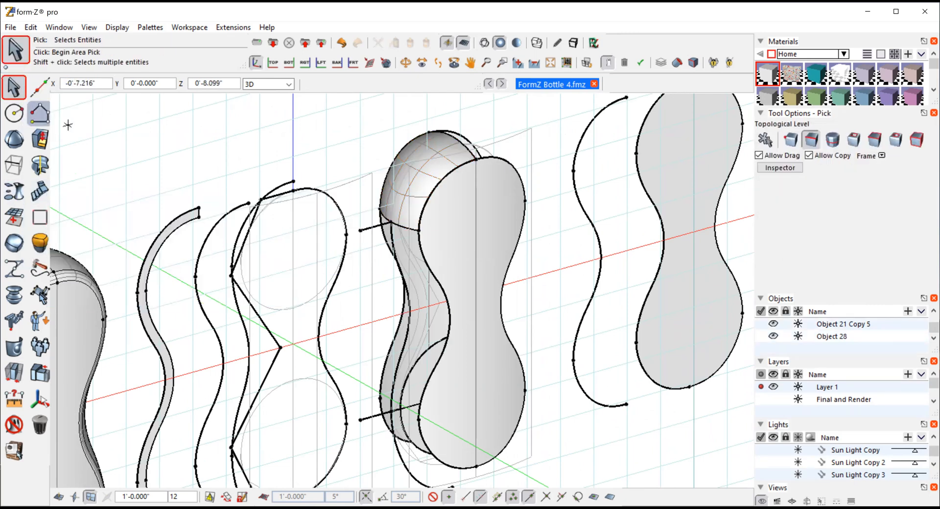
left_click(449, 315)
left_click(415, 323, "shift")
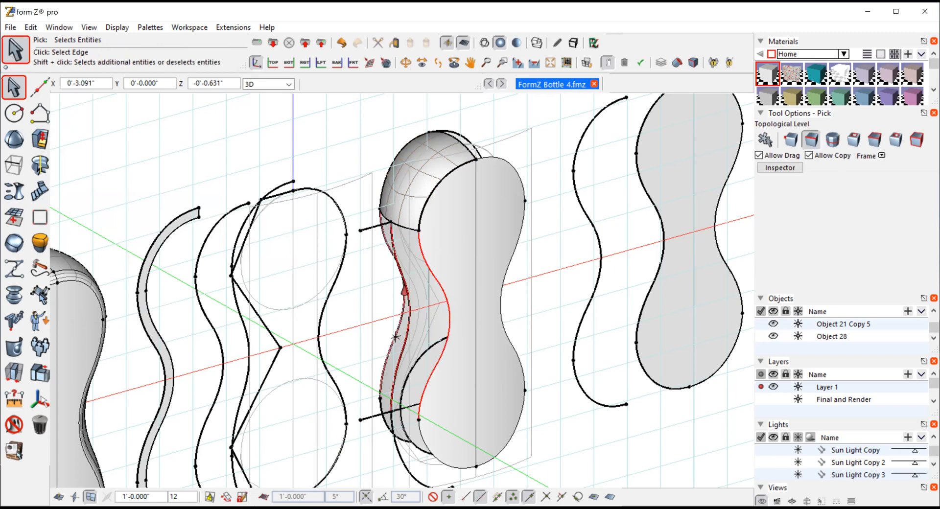
left_click(14, 191)
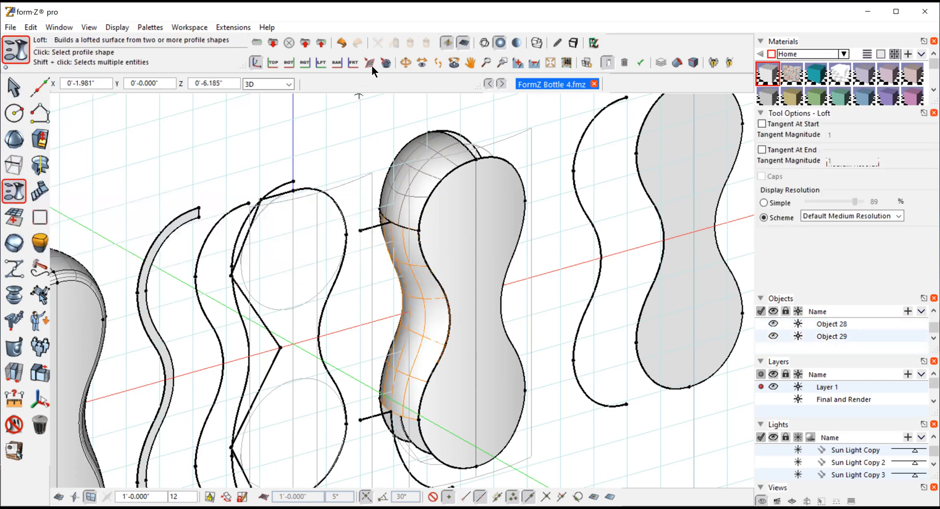
- Loft the lower side surface through both faces' lower edges and the vertically stretched lower outer arc
left_click(405, 62)
left_click_drag(304, 249, 853, 185)
mouse_move(132, 211)
left_mouse_down()
mouse_move(640, 226)
mouse_move(280, 265)
mouse_move(477, 305)
left_mouse_up()
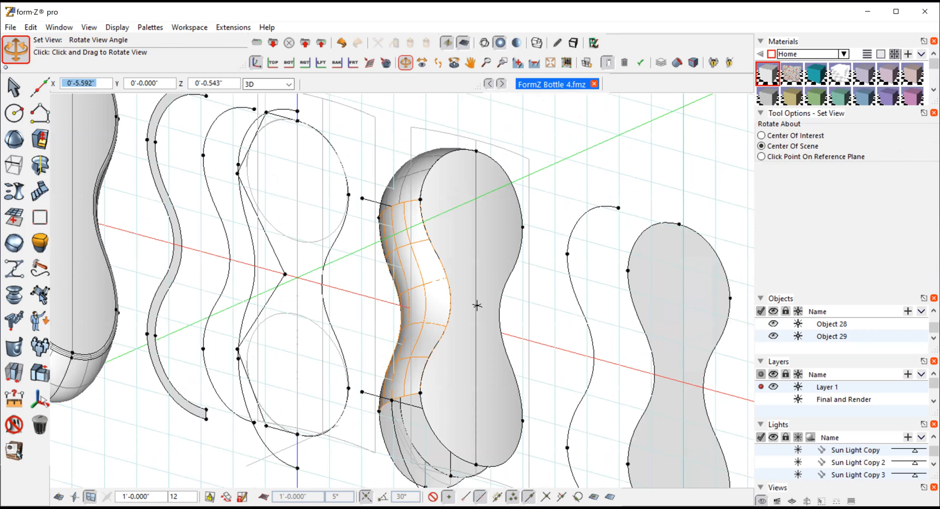
left_click(15, 87)
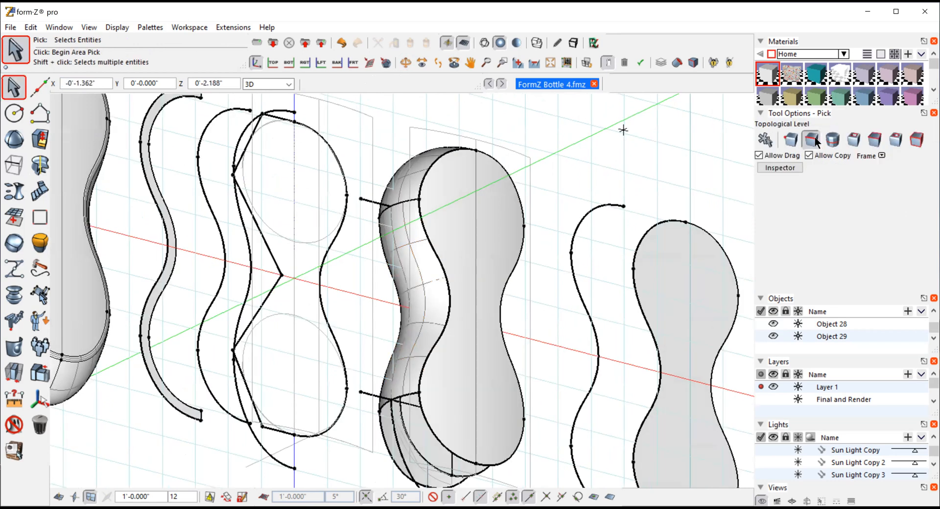
left_click(425, 424)
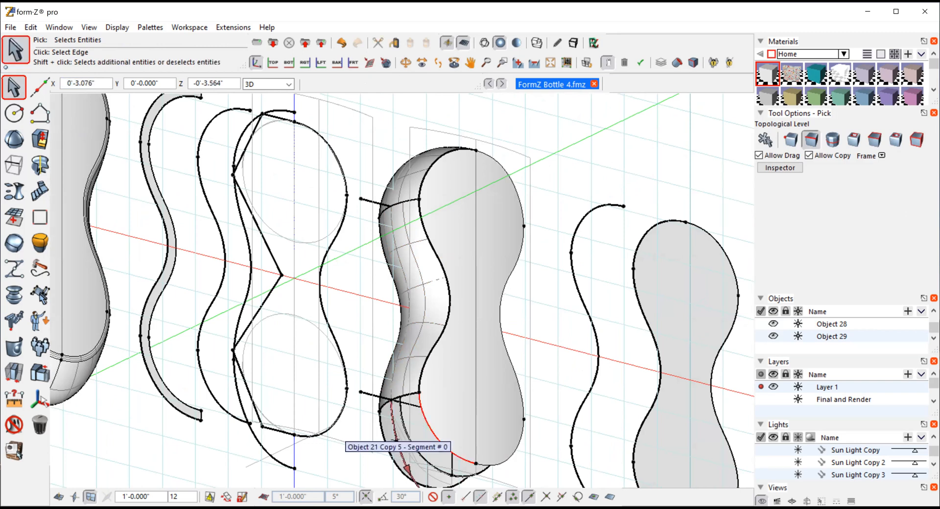
left_click(385, 441, "shift")
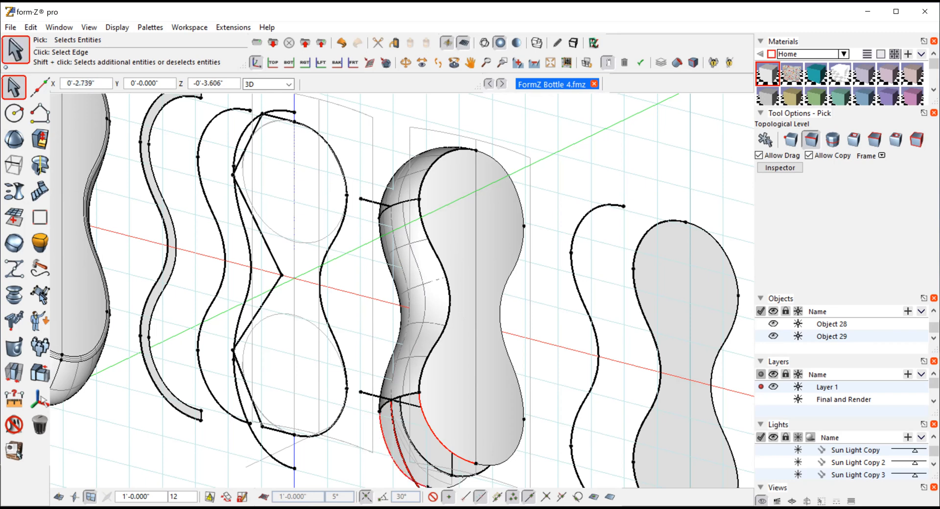
left_click(13, 191)
left_click(635, 114)
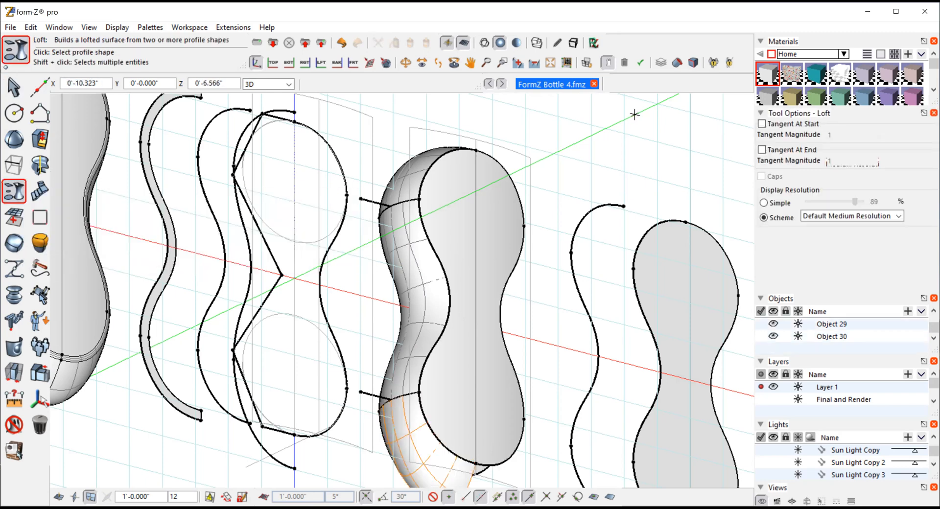
- Inspect the new lofted side surfaces from several angles and compare them with the completed bottle bodies nearby
middle_click_drag(580, 222, 604, 161)
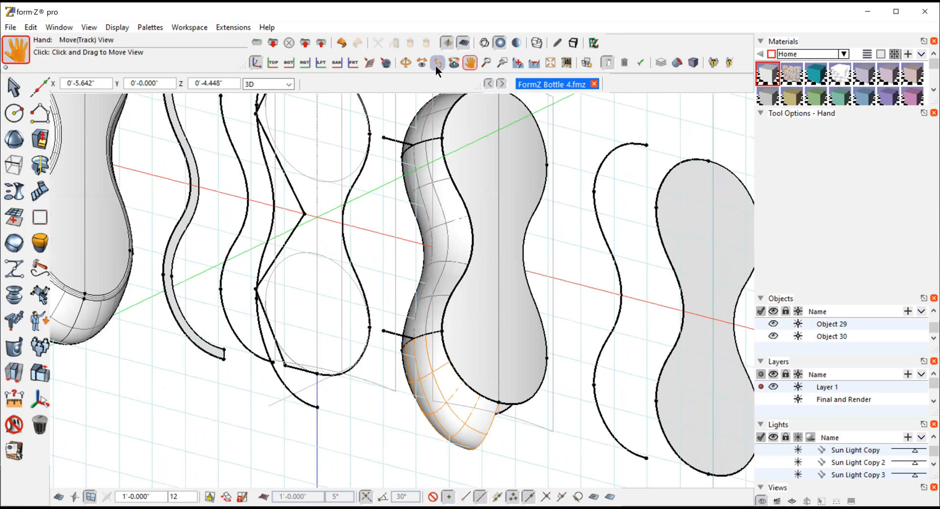
left_click(405, 62)
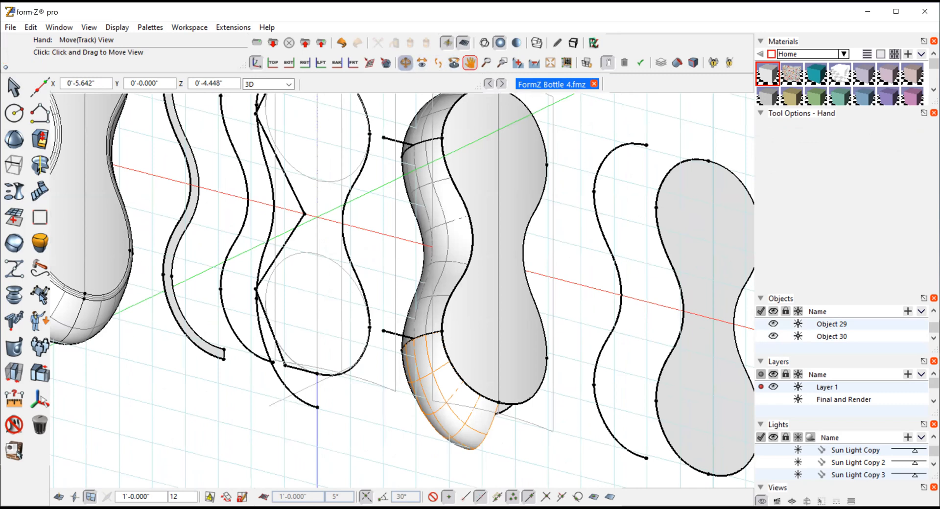
left_click_drag(489, 195, 441, 141)
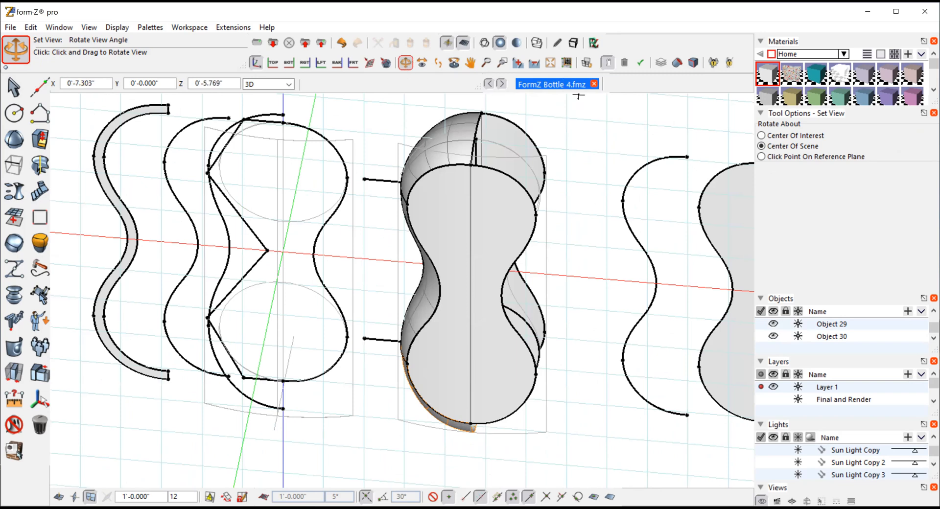
left_click_drag(568, 315, 466, 106)
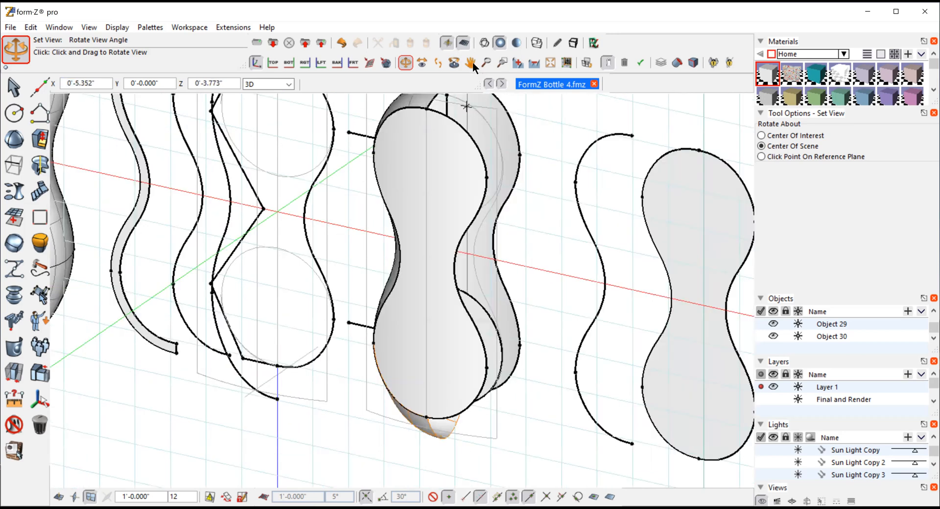
left_click(470, 63)
left_click_drag(98, 221, 410, 348)
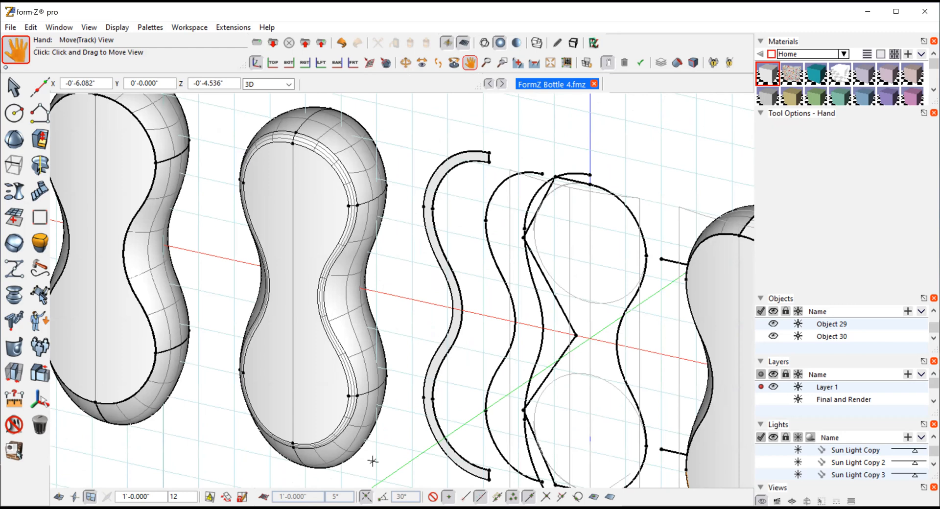
left_click(406, 63)
left_click_drag(220, 367, 293, 202)
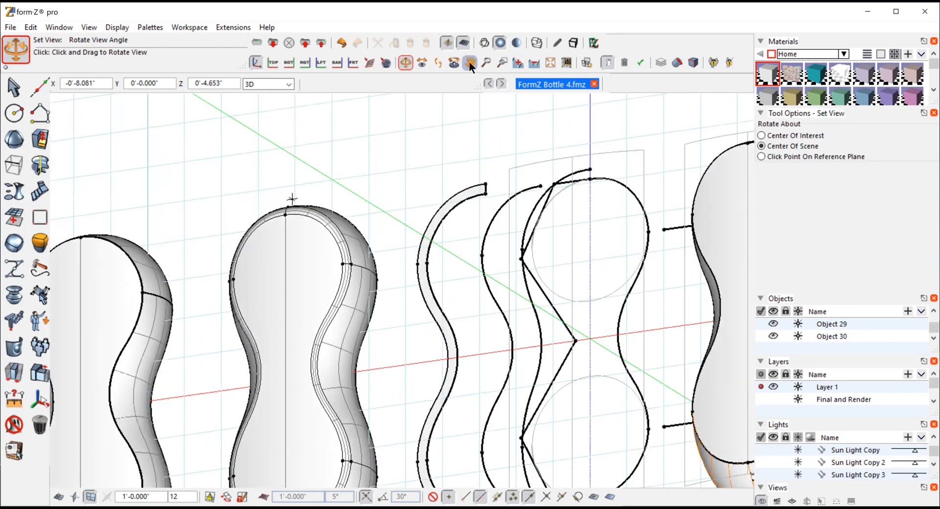
left_click_drag(375, 417, 374, 334)
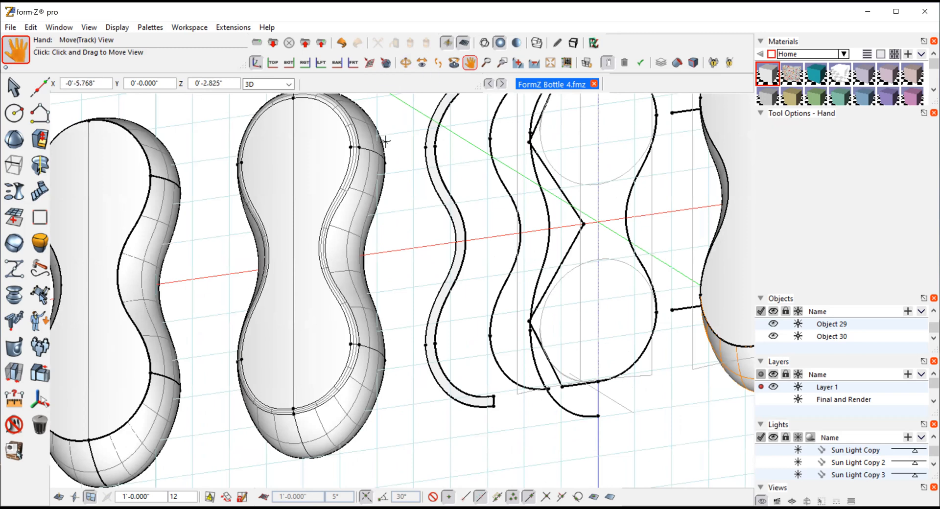
left_click(406, 62)
left_click_drag(399, 235, 341, 254)
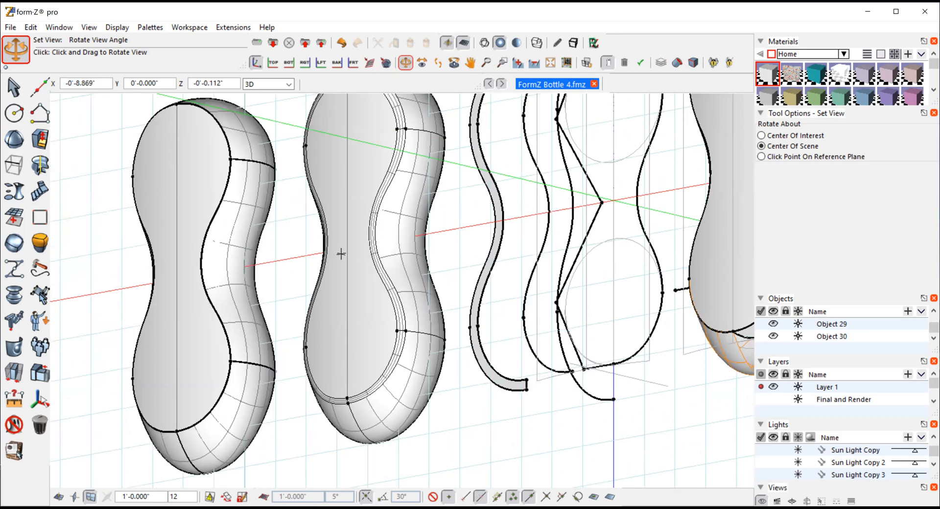